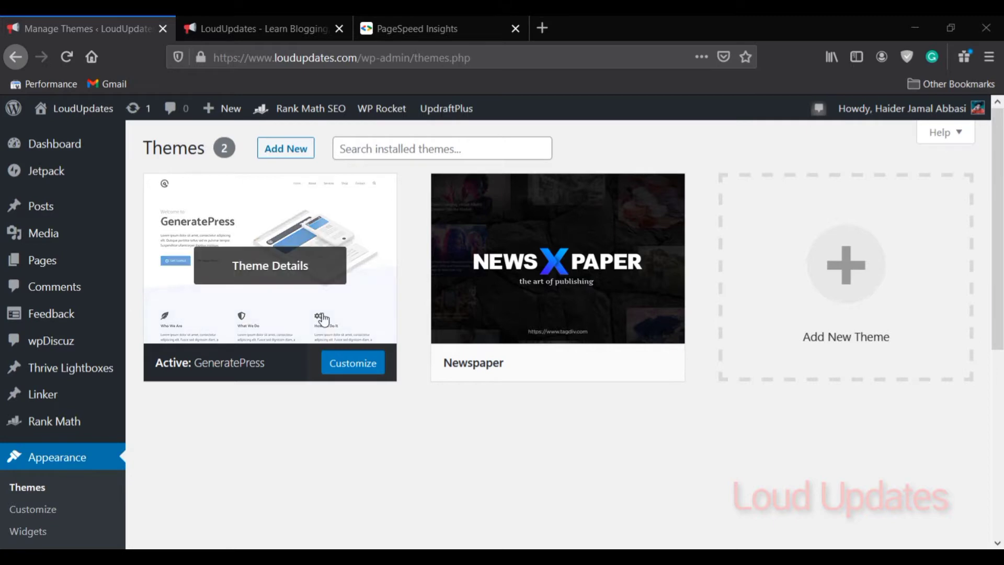
Step: Activate the Newspaper theme, then install and activate its required tagDiv plugins, dismissing the GP Premium notice
left_click(562, 365)
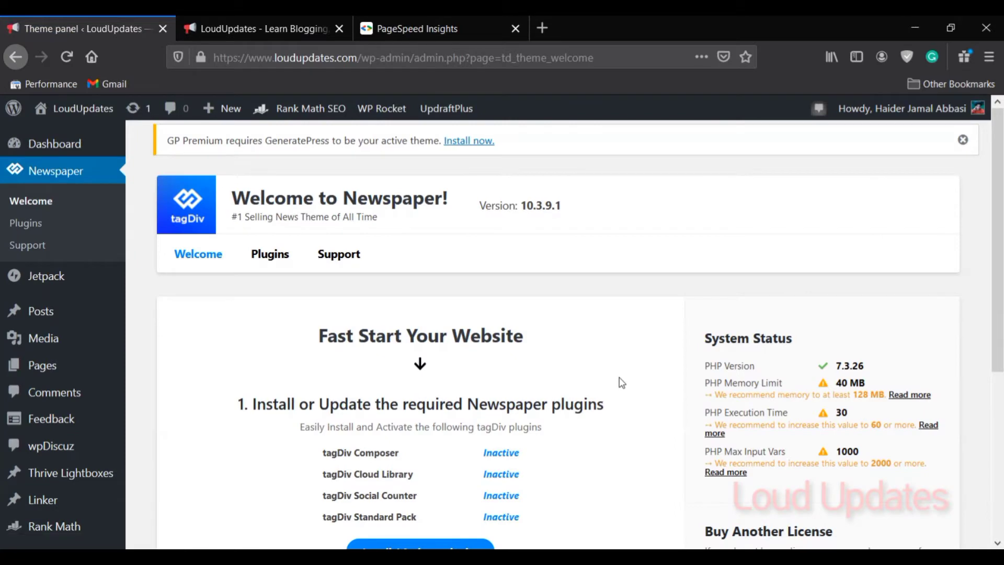
scroll(332, 289, "down", 5)
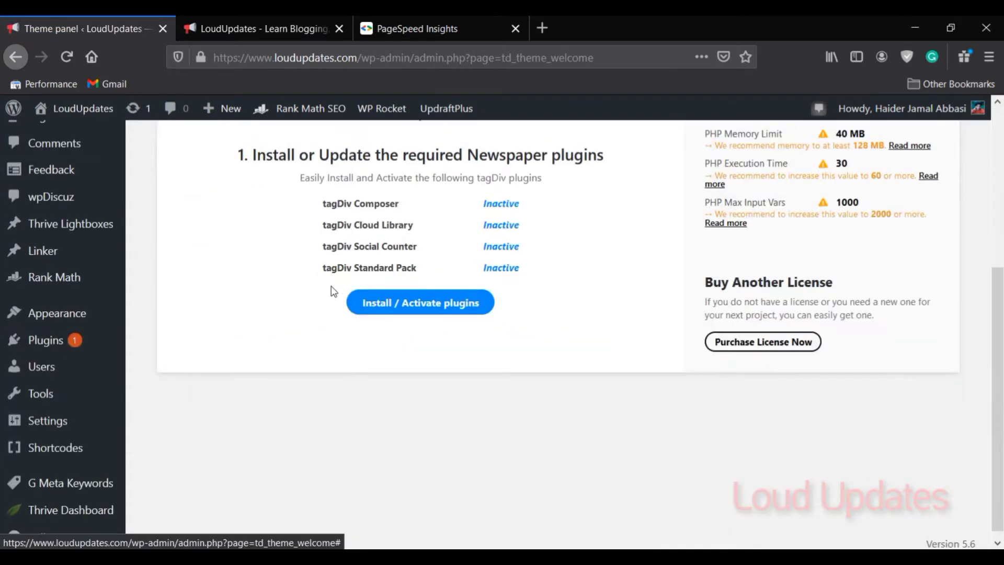
left_click_drag(322, 203, 544, 258)
left_click(309, 314)
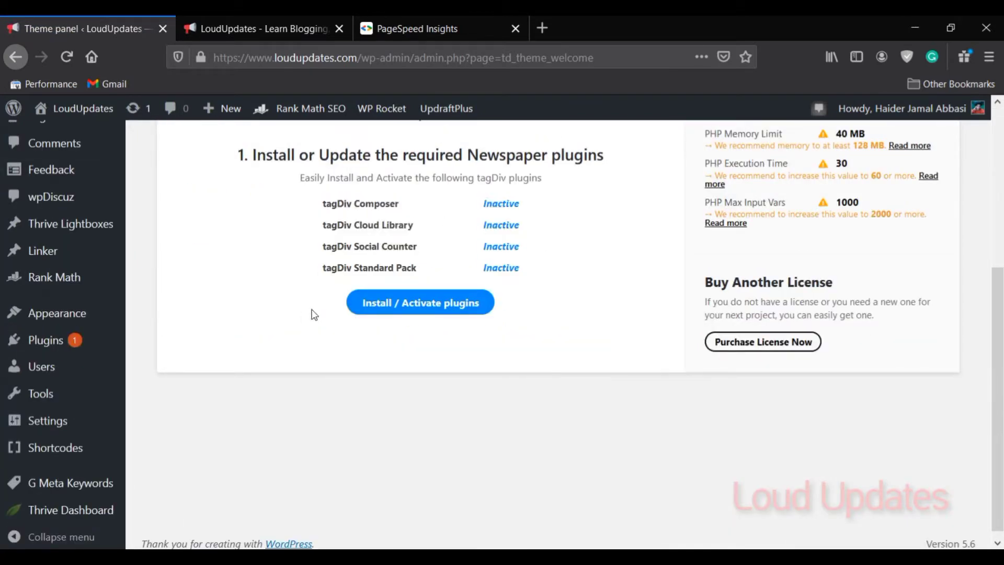
left_click(411, 310)
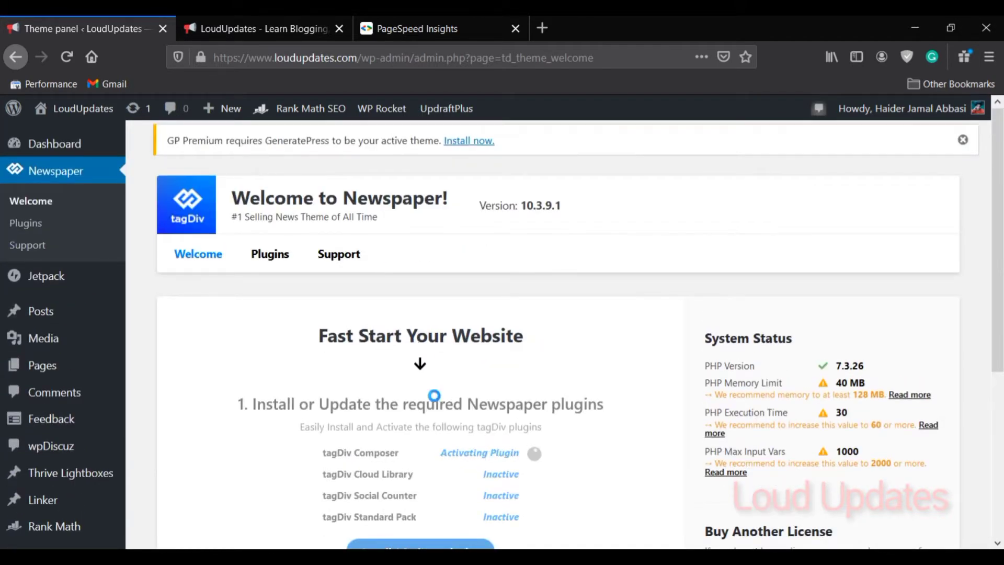
left_click(962, 140)
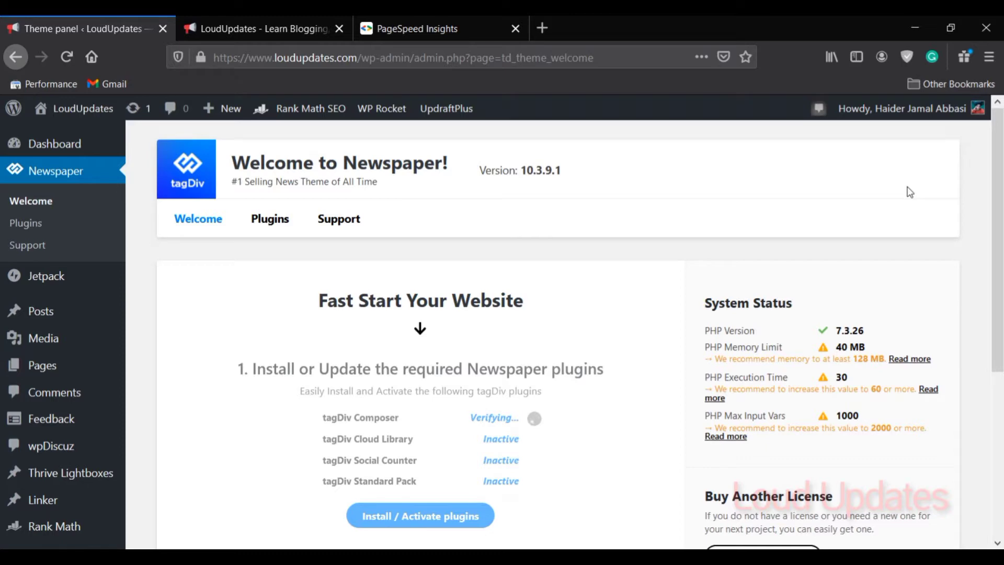
Step: Clear the WP Rocket cache and review the setup steps on the Newspaper welcome page
scroll(910, 192, "down", 3)
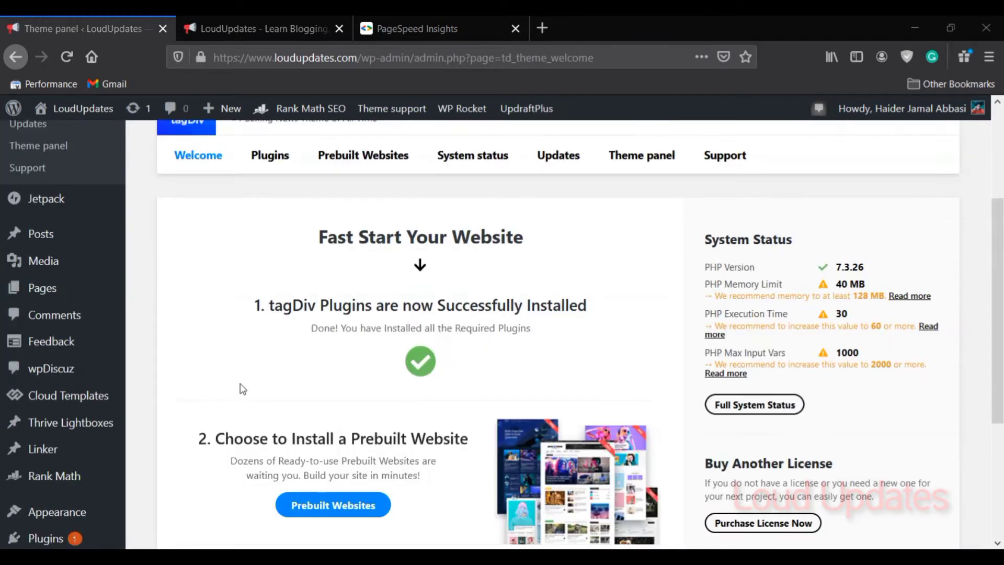
scroll(267, 358, "up", 3)
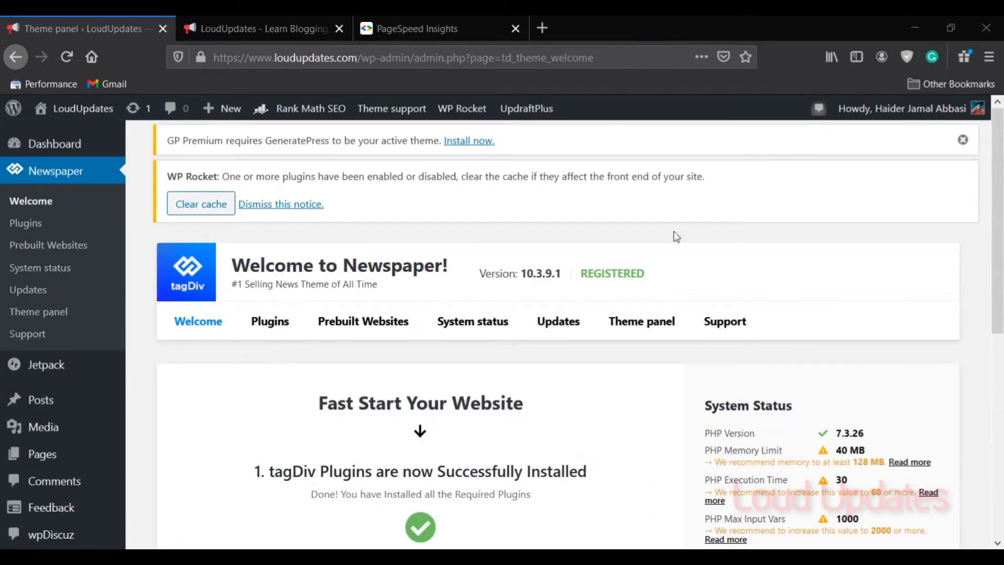
left_click(217, 204)
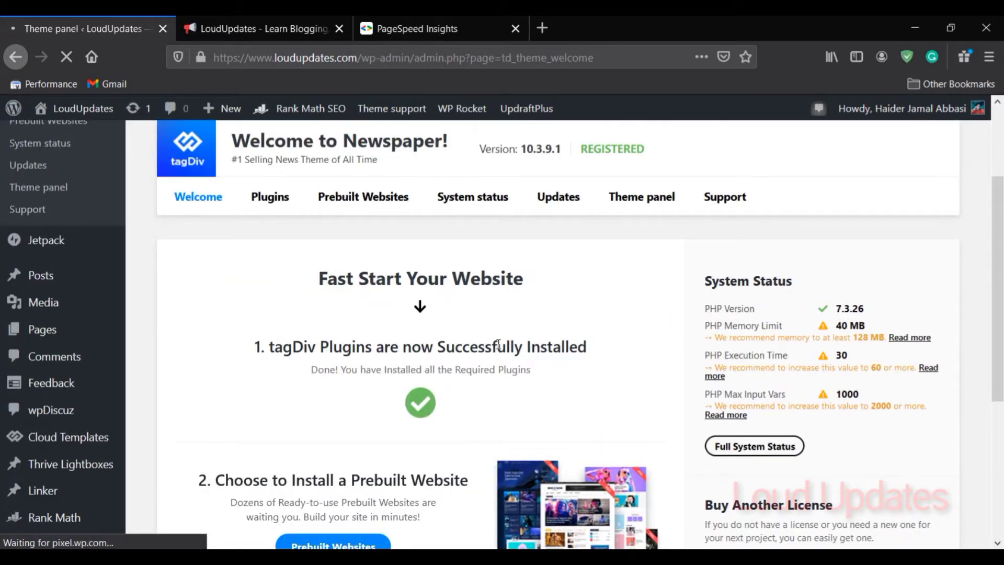
left_click_drag(270, 345, 561, 346)
left_click(586, 345)
scroll(426, 272, "down", 5)
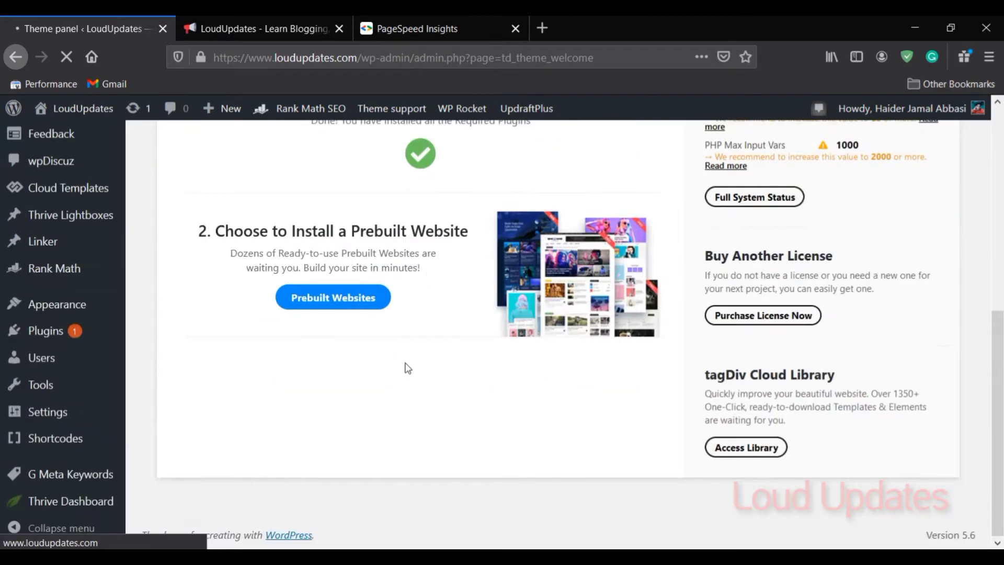
scroll(422, 290, "up", 8)
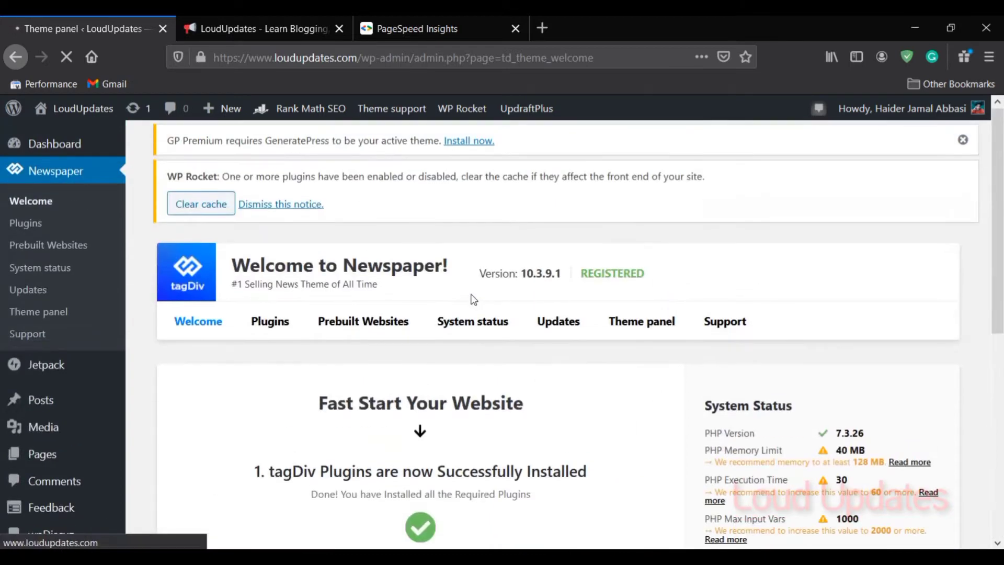
Step: Reload the LoudUpdates homepage to check how it looks with the Newspaper theme
left_click(261, 24)
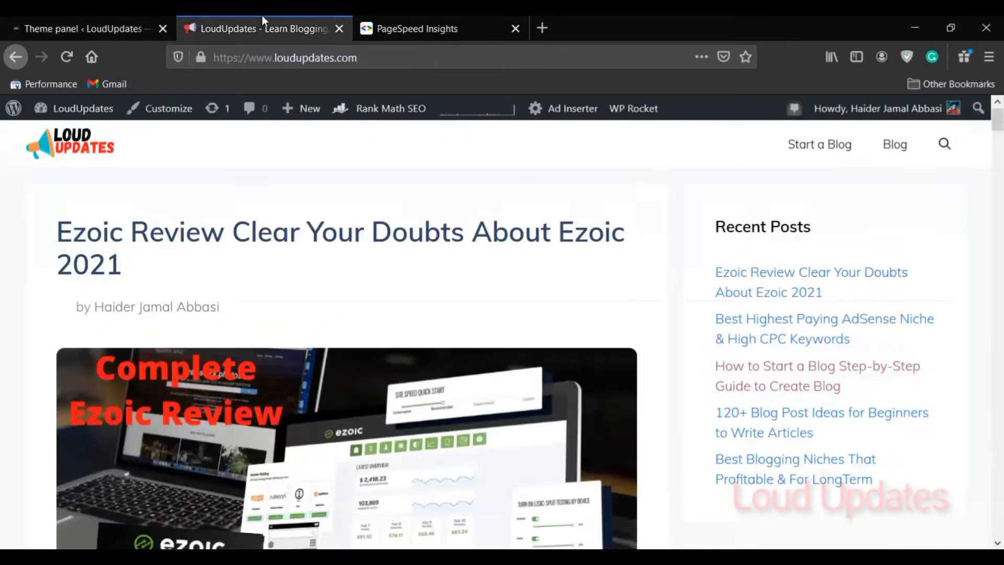
left_click(67, 55)
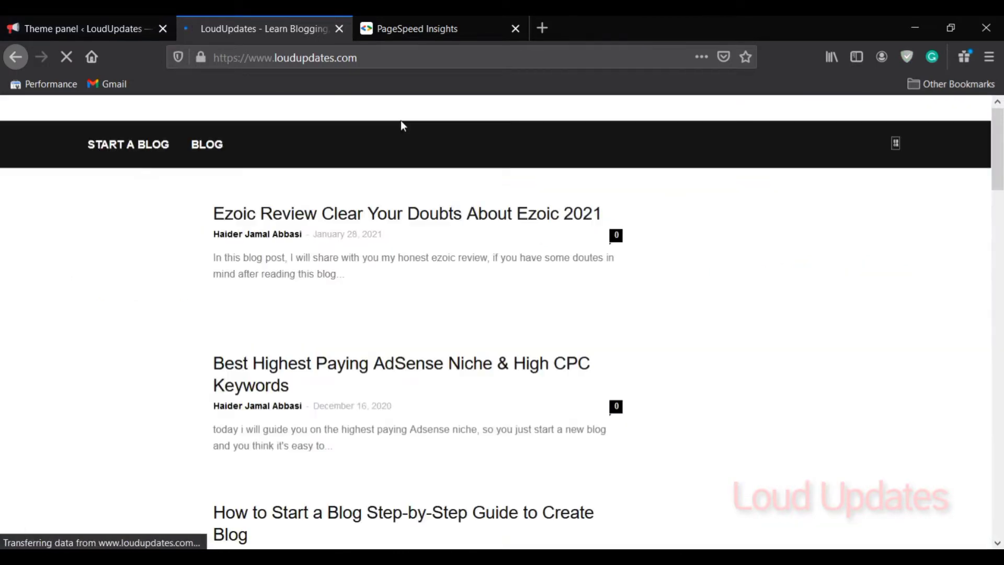
scroll(794, 205, "down", 8)
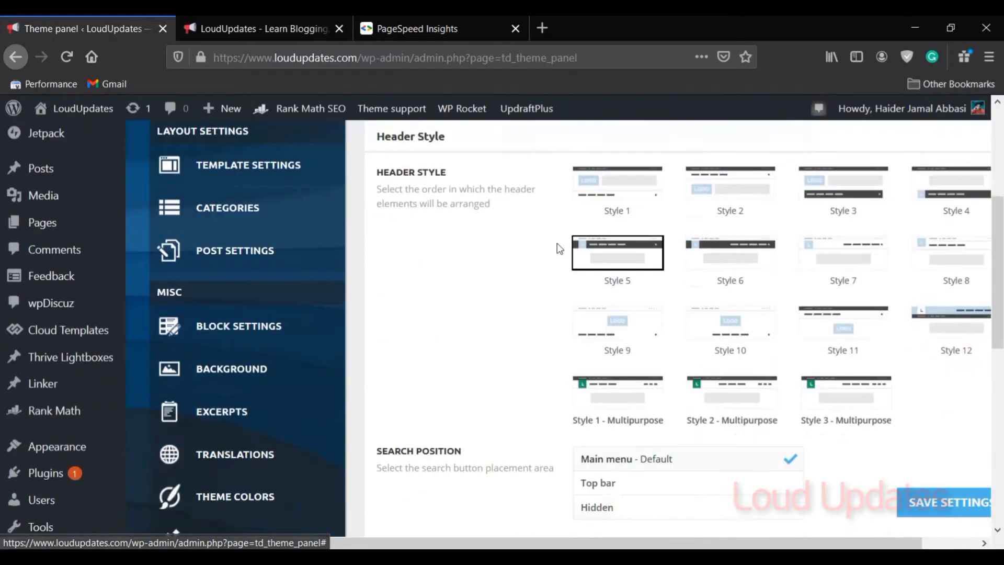
Step: Try several header styles in the Newspaper theme panel, choose Style 8 and save the settings
scroll(560, 249, "down", 1)
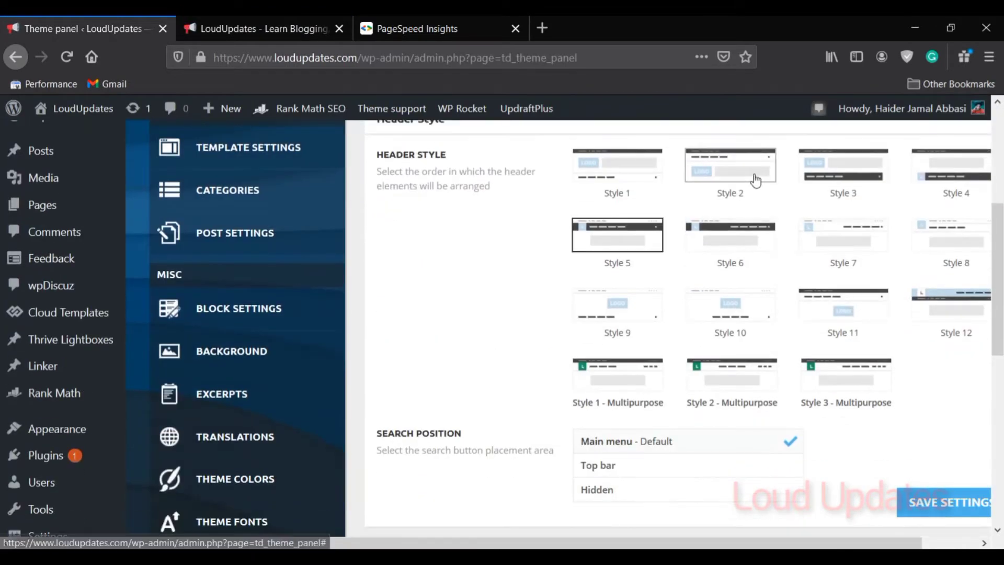
left_click(835, 254)
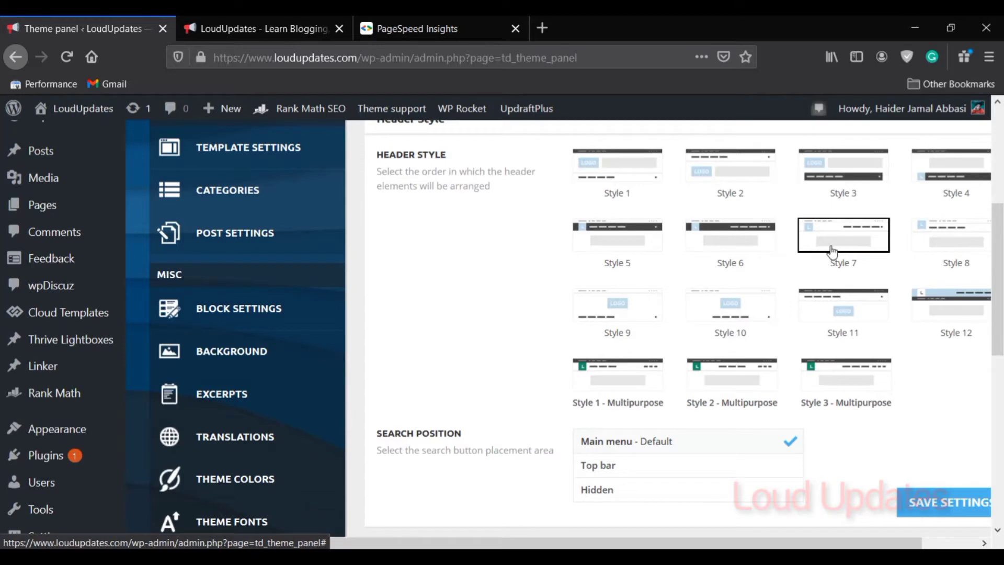
left_click(907, 313)
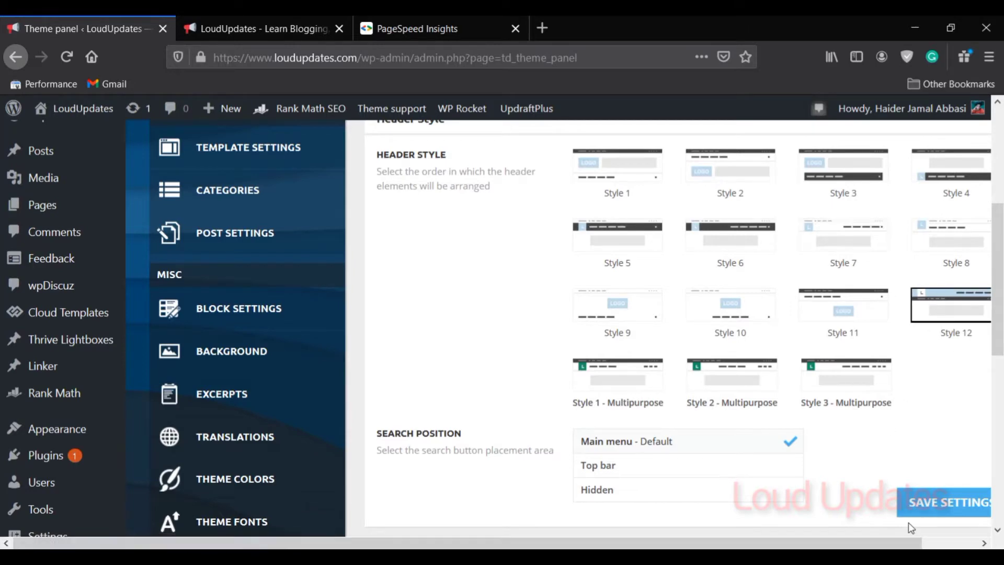
left_click(841, 390)
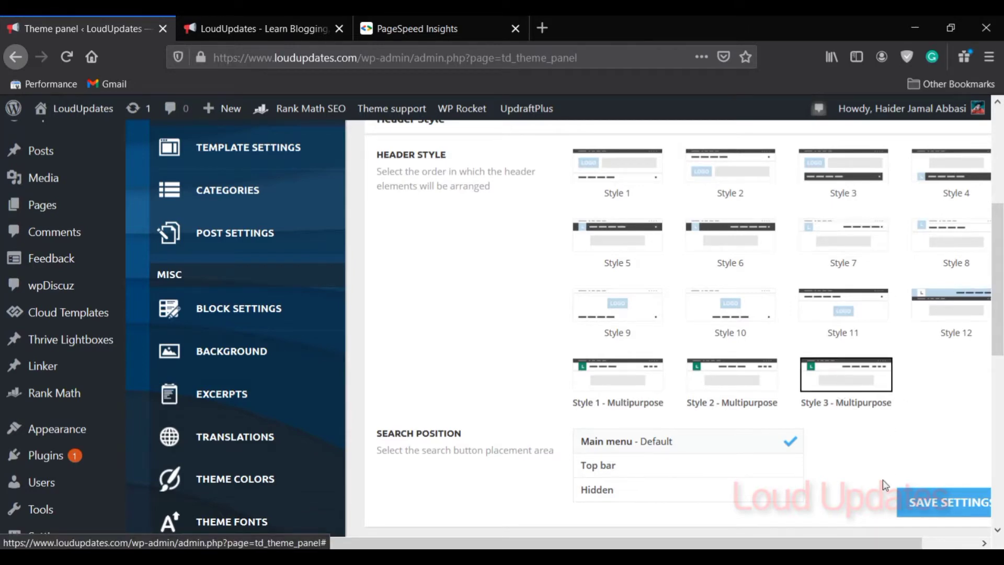
left_click(958, 310)
left_click(952, 238)
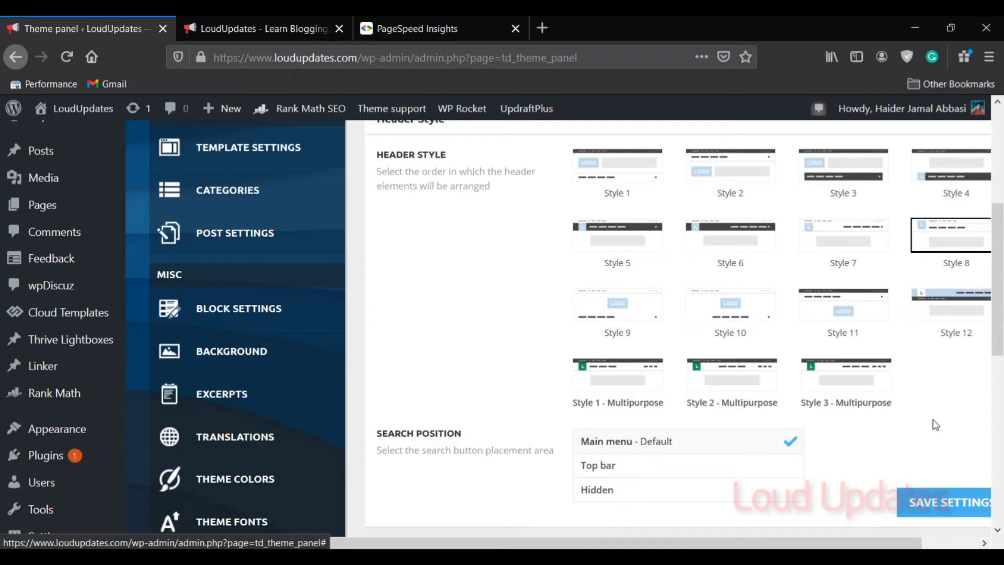
left_click(915, 506)
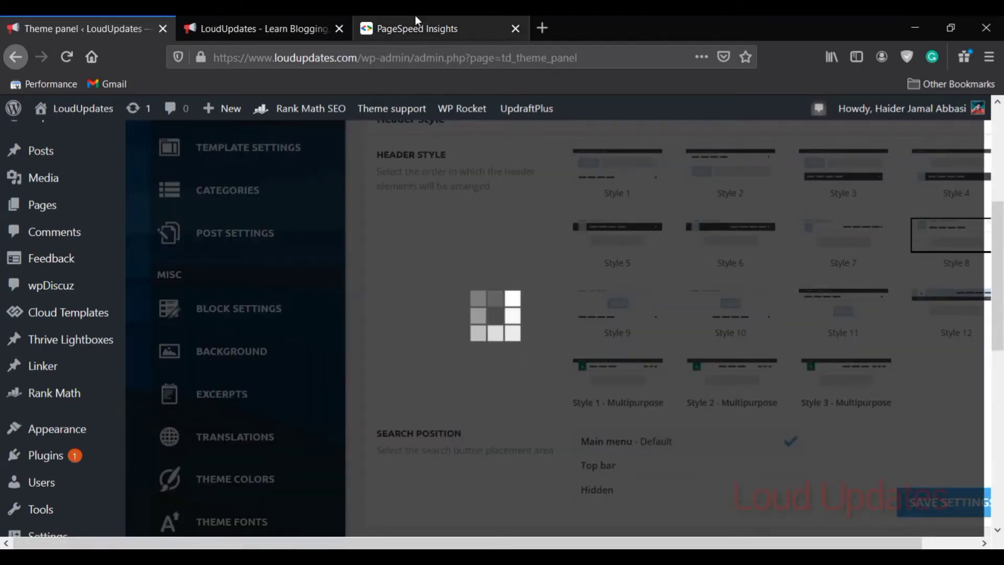
left_click(421, 19)
left_click(152, 245)
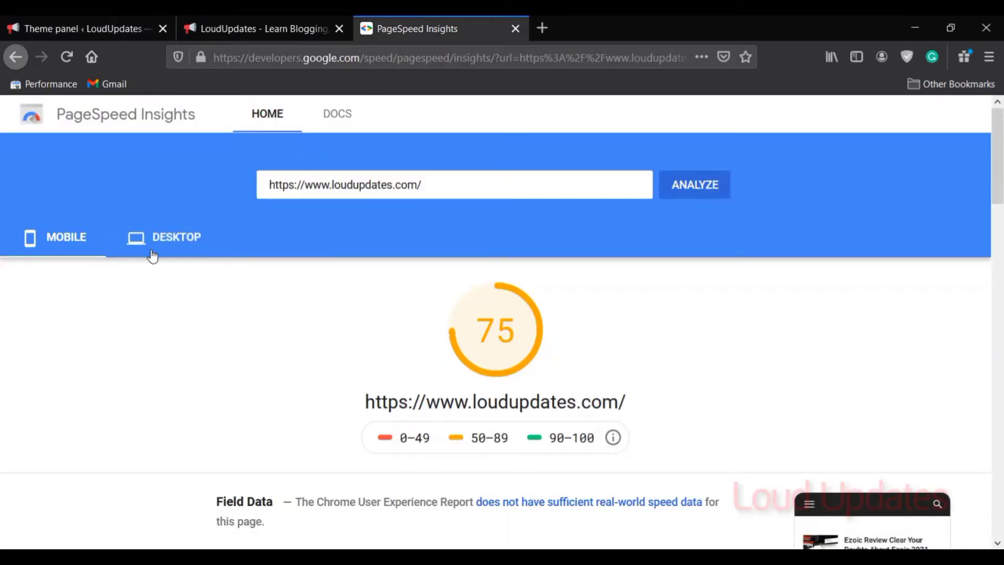
left_click(71, 253)
triple_click(416, 198)
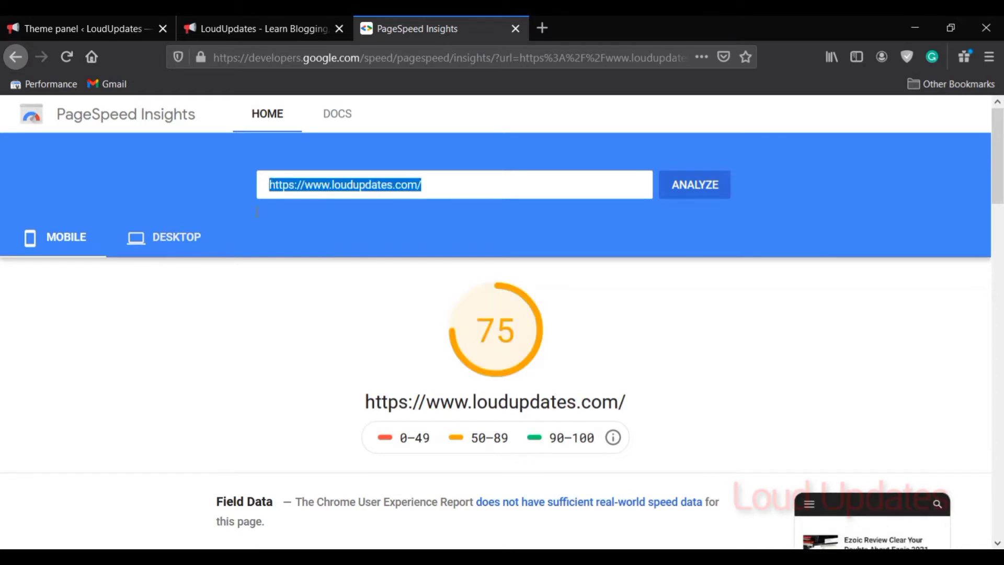
left_click(227, 282)
left_click(162, 241)
left_click(61, 249)
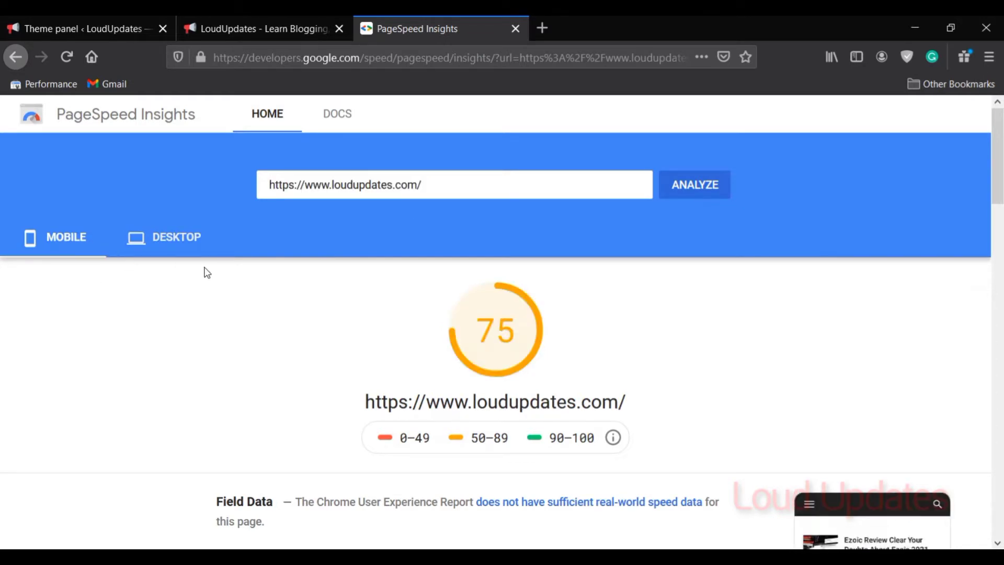
left_click(63, 235)
Step: Check the blog homepage, then return to the Newspaper theme panel and look through its header settings sections
left_click(255, 21)
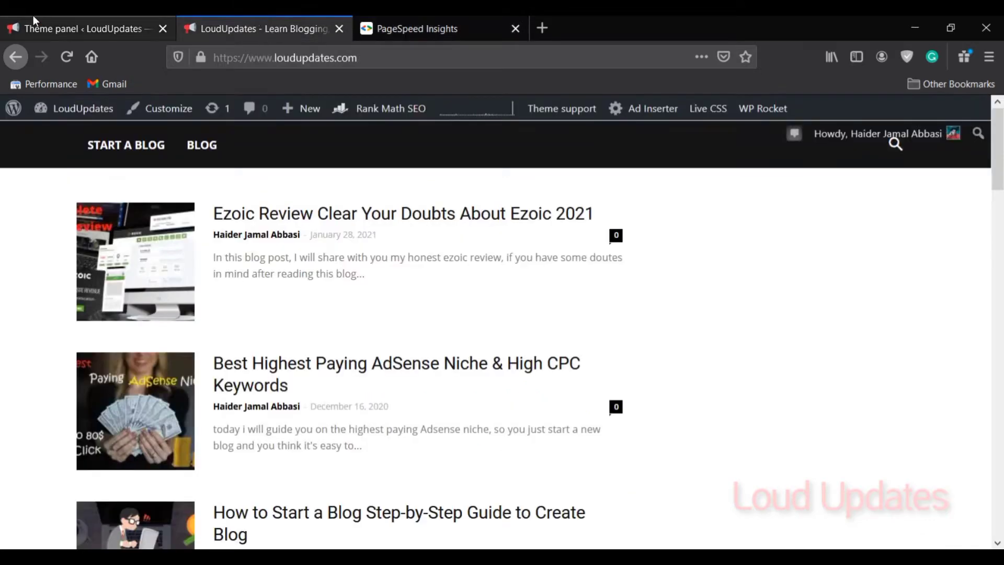
left_click(67, 26)
scroll(482, 259, "up", 3)
scroll(483, 260, "down", 2)
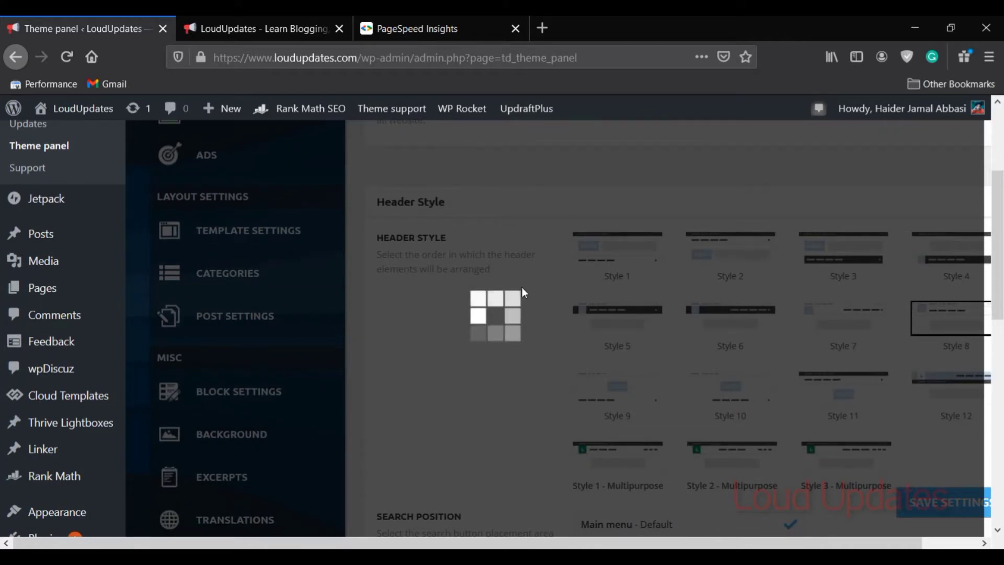
scroll(514, 319, "down", 5)
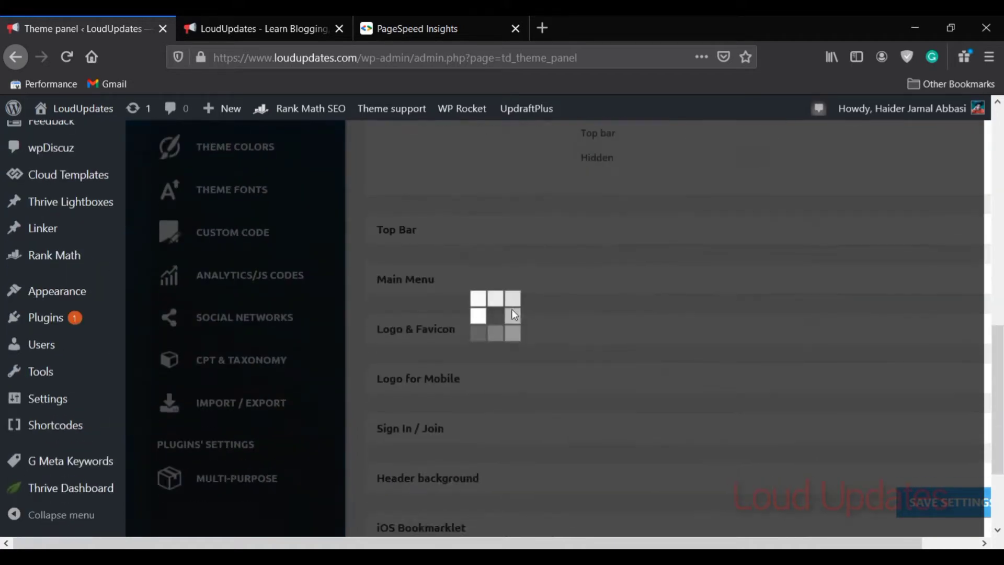
scroll(512, 303, "up", 4)
scroll(510, 297, "up", 3)
scroll(482, 321, "up", 2)
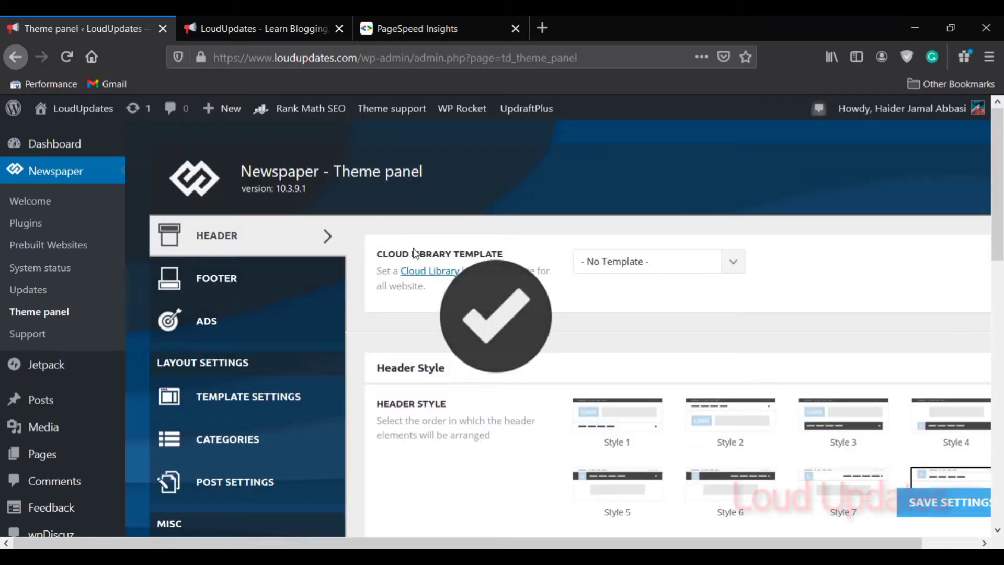
scroll(415, 254, "down", 3)
Step: Reload the LoudUpdates homepage and examine the changed header and the post list
left_click(325, 24)
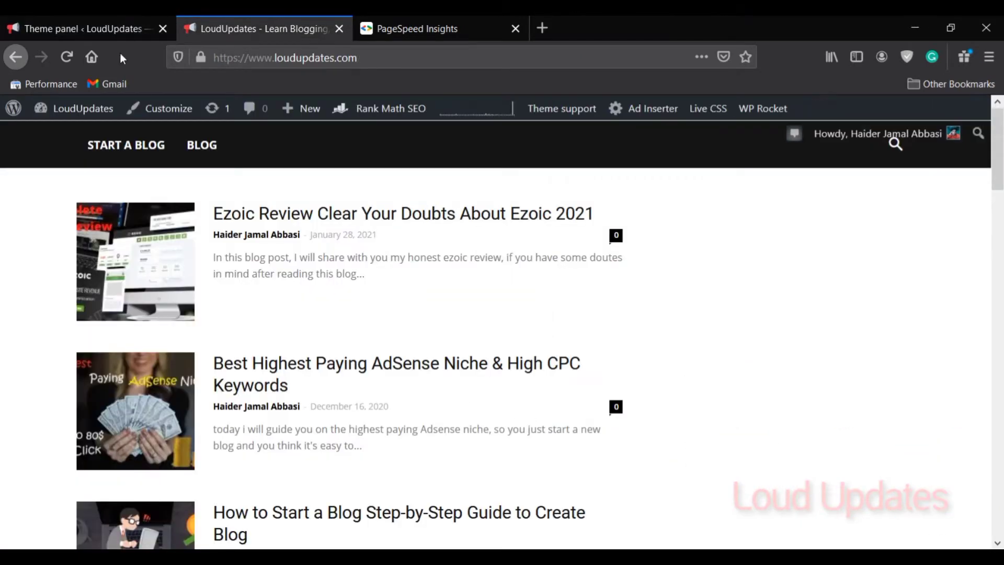
left_click(70, 61)
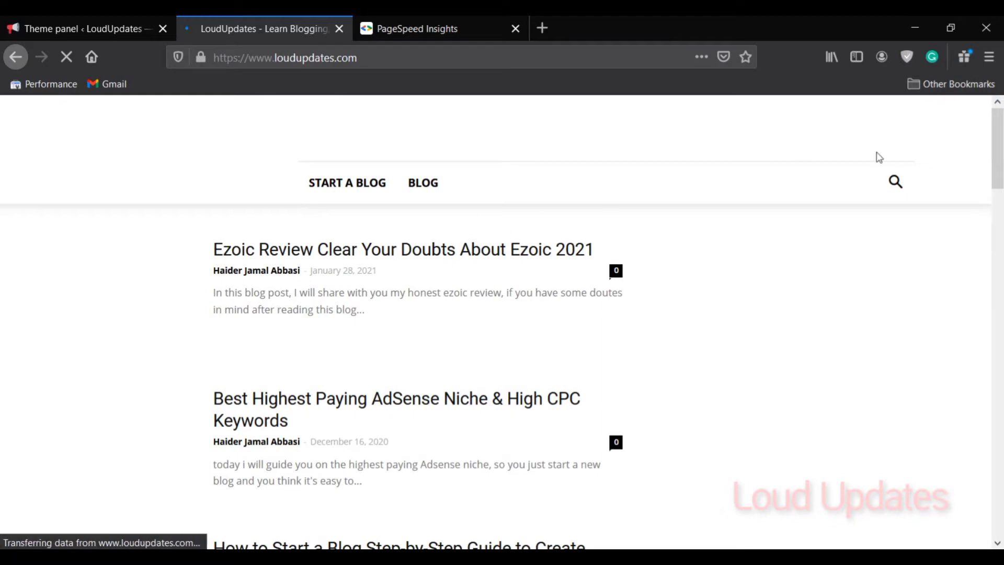
mouse_move(999, 139)
left_mouse_down()
mouse_move(1001, 173)
mouse_move(999, 138)
left_mouse_up()
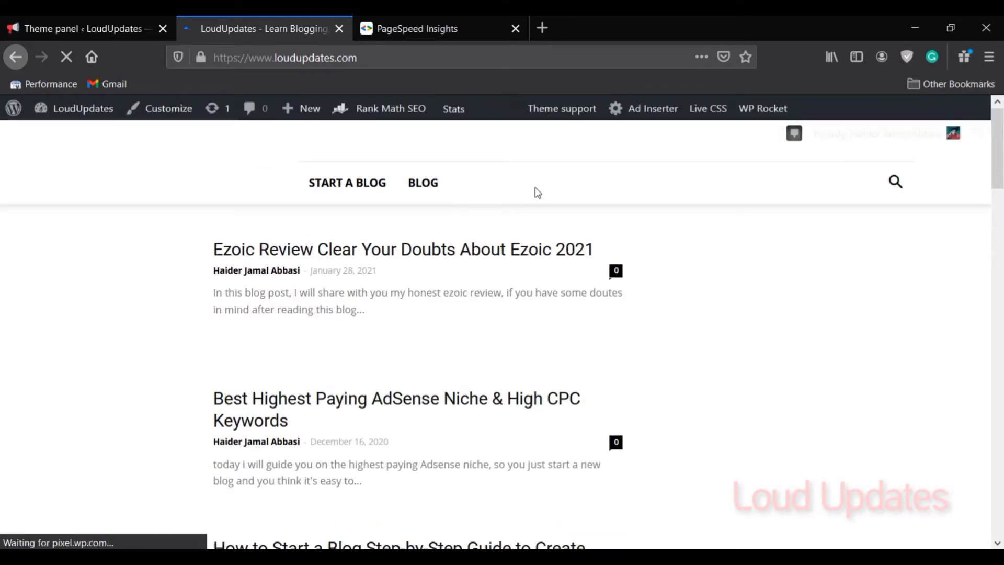
scroll(908, 181, "down", 8)
scroll(908, 180, "up", 2)
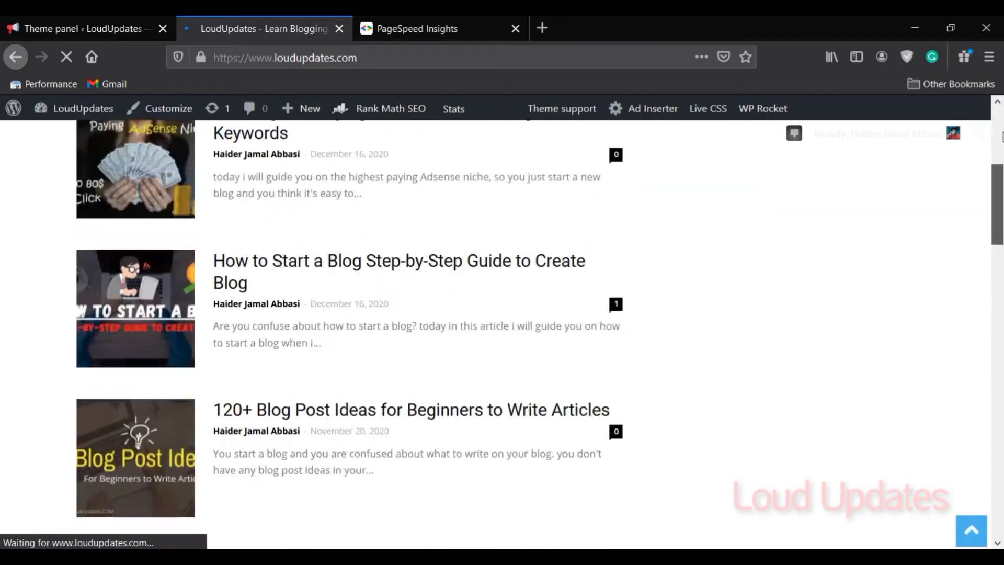
Step: Set the Newspaper theme's header style to Style 1 and save the settings
left_click(130, 19)
scroll(615, 343, "up", 1)
left_click(612, 338)
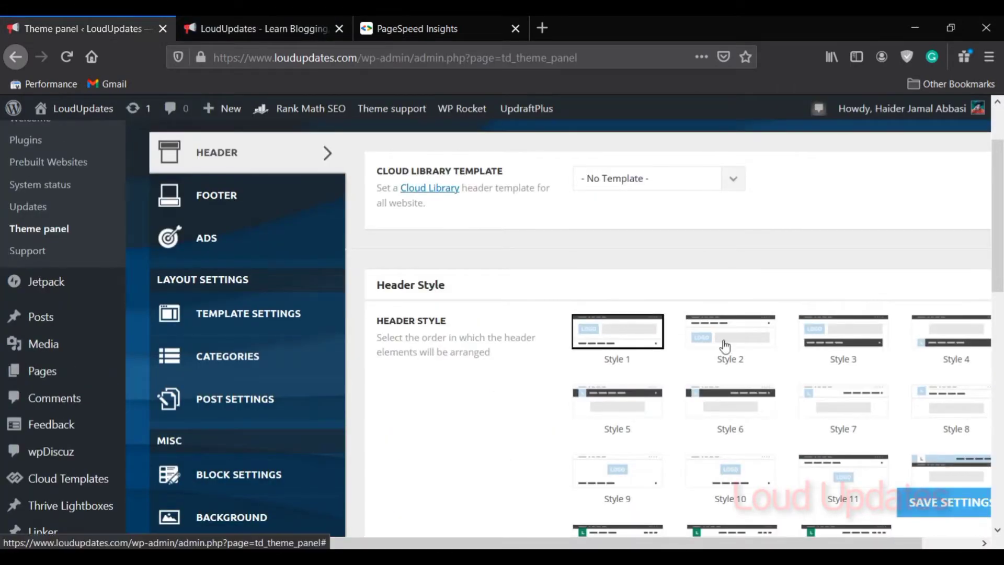
left_click(914, 501)
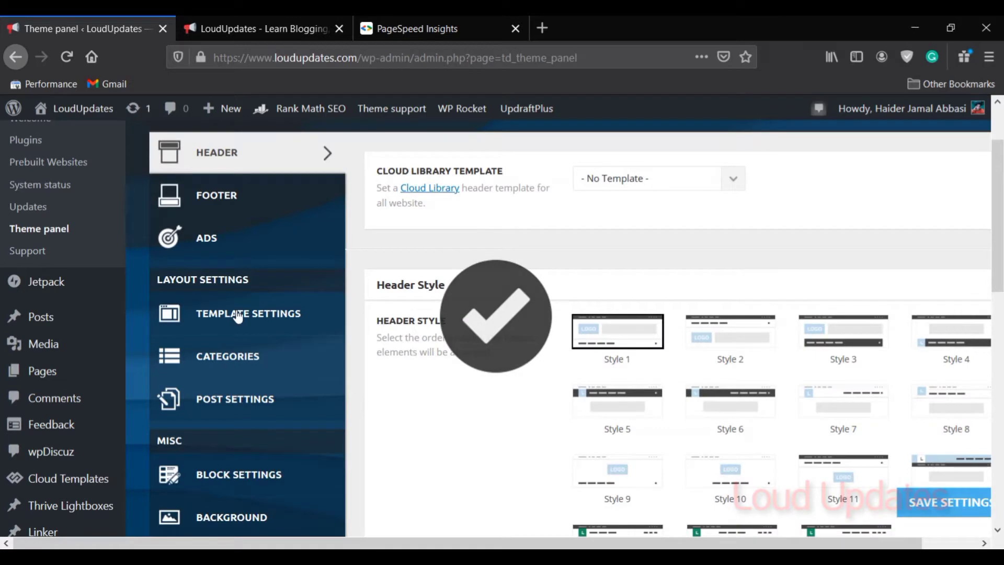
Step: Look through the Newspaper theme's footer settings and the available footer template styles
left_click(233, 196)
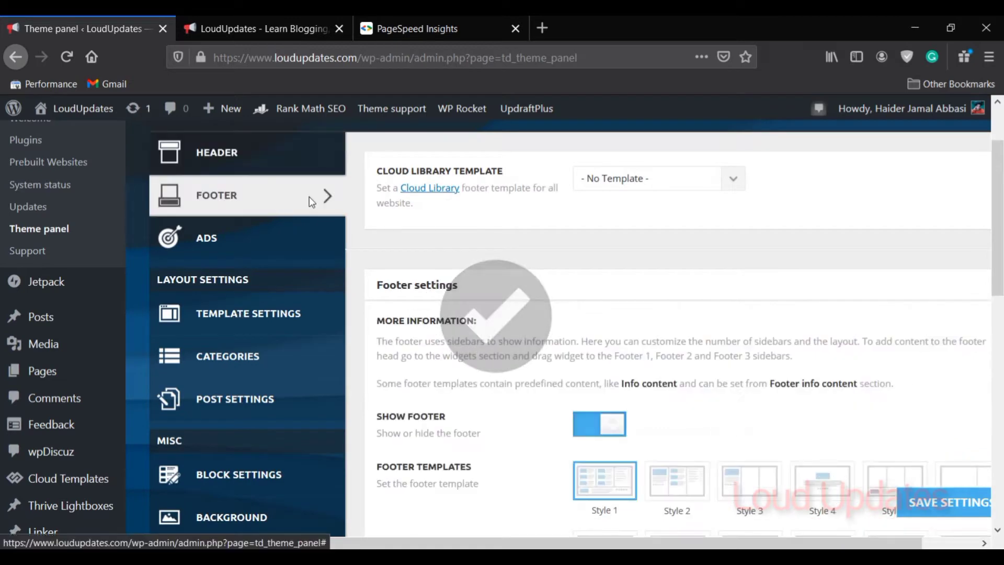
scroll(704, 286, "down", 3)
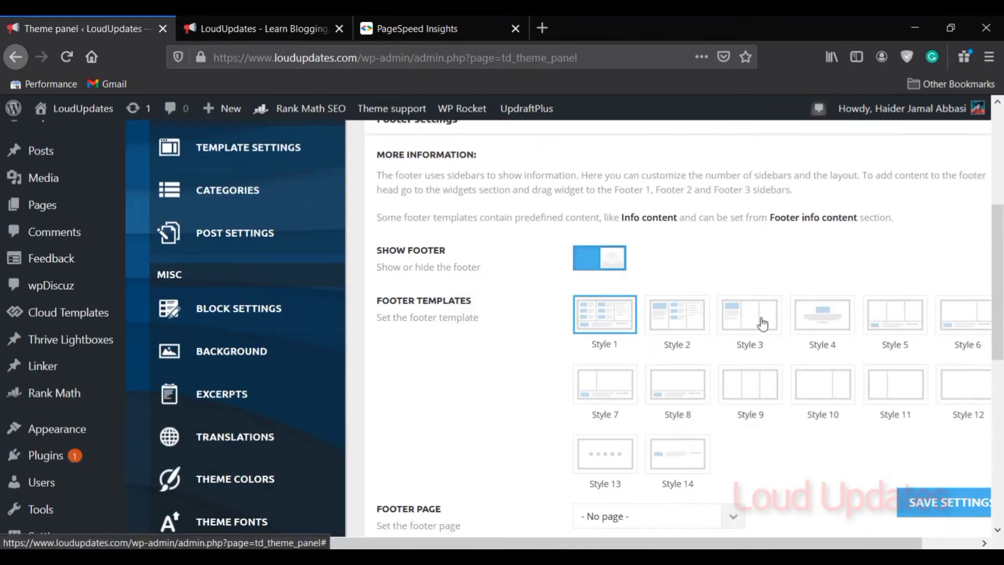
scroll(773, 329, "down", 2)
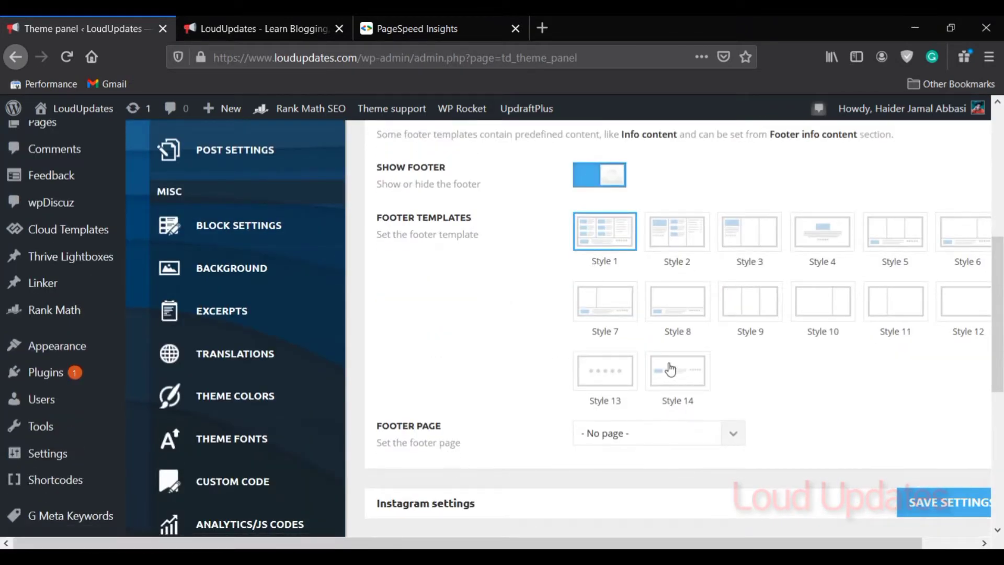
scroll(439, 299, "up", 6)
Step: Open the theme's ads settings, expand the Header ad section and look through its options and the other ad spots
left_click(284, 324)
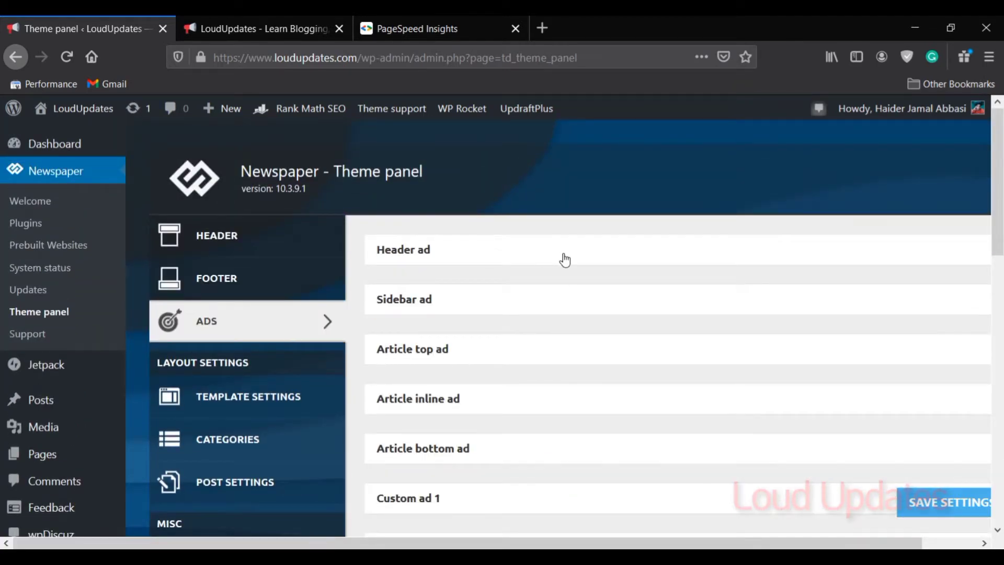
scroll(565, 260, "down", 2)
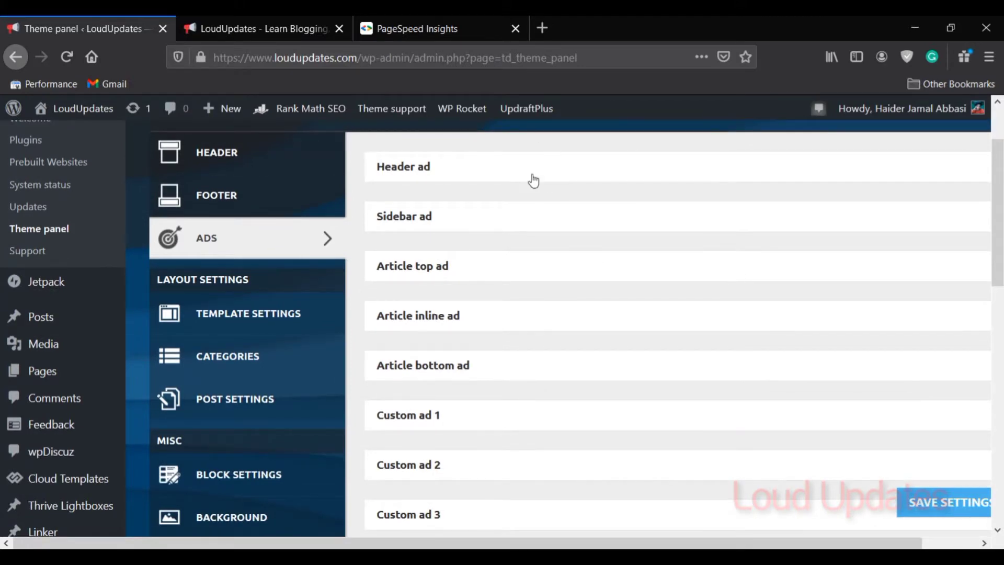
scroll(533, 180, "up", 2)
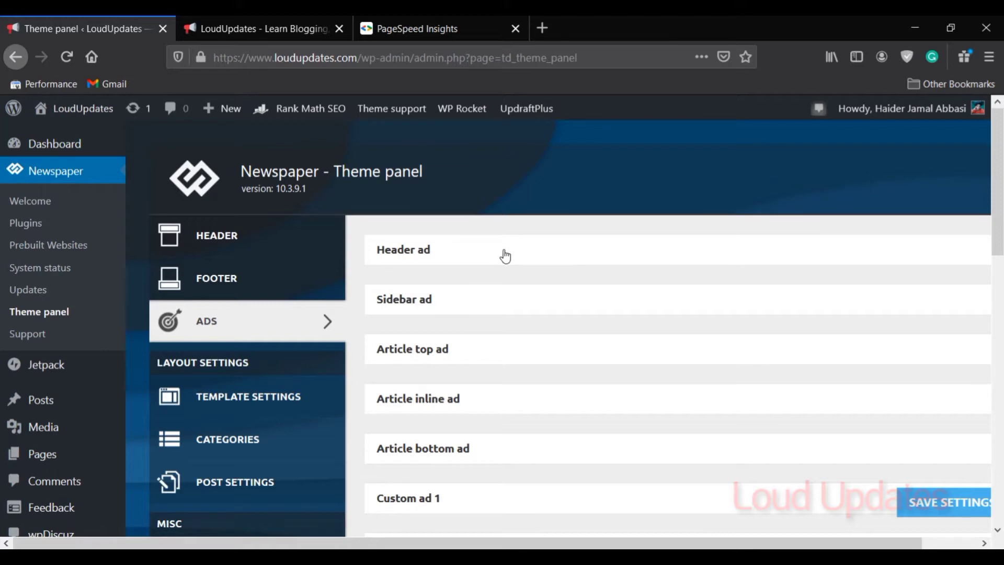
left_click(506, 256)
left_click(522, 258)
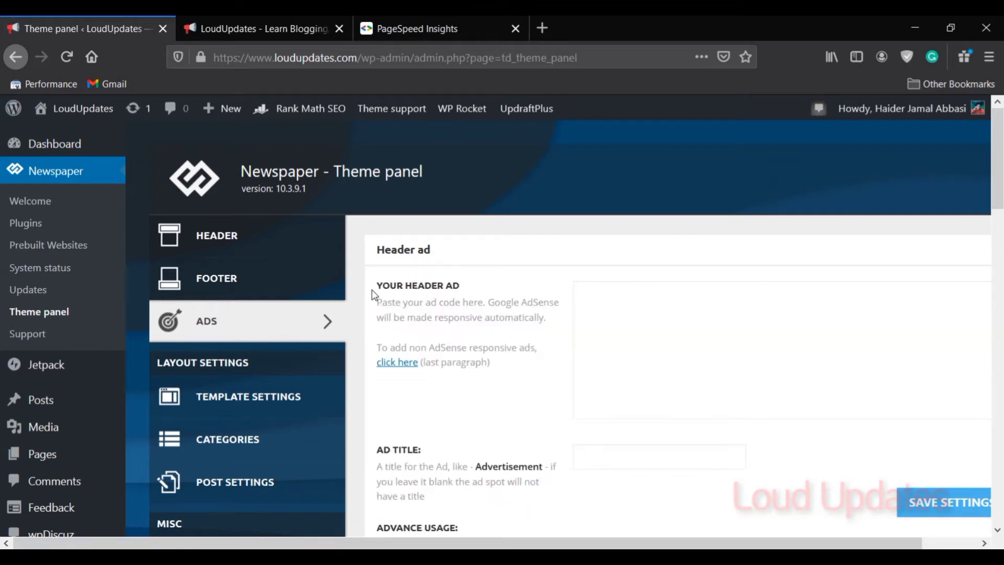
scroll(442, 287, "down", 4)
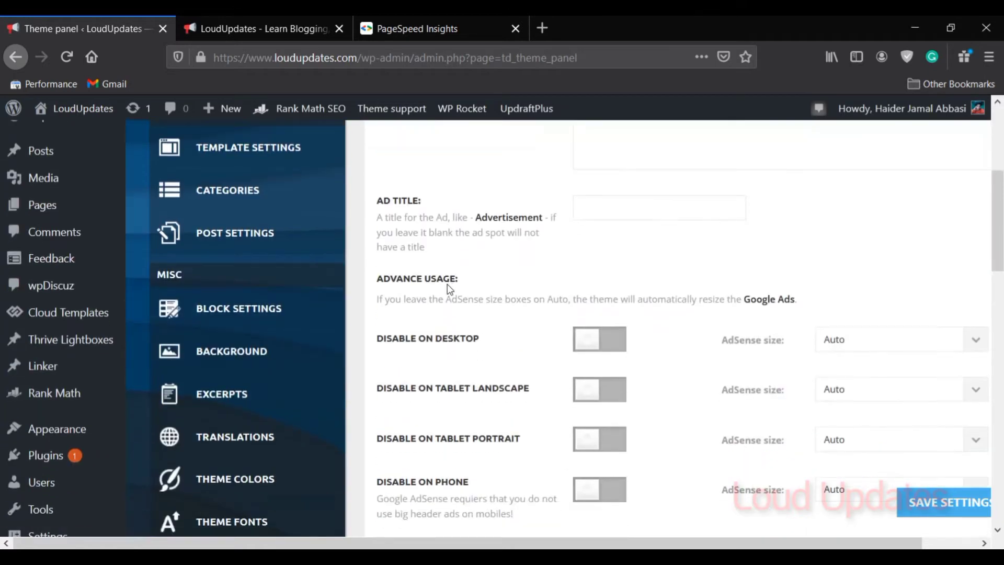
scroll(502, 289, "up", 4)
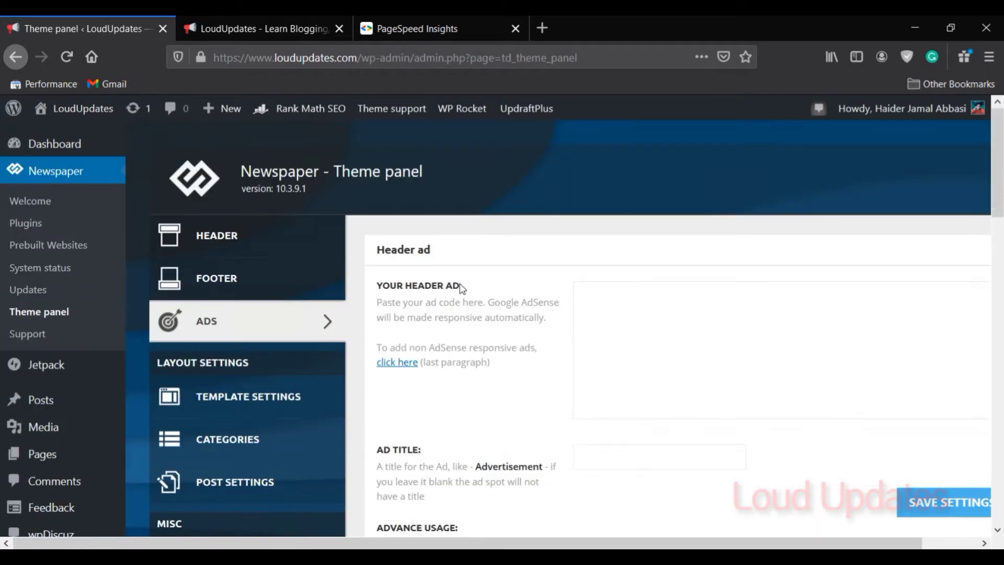
scroll(460, 299, "down", 5)
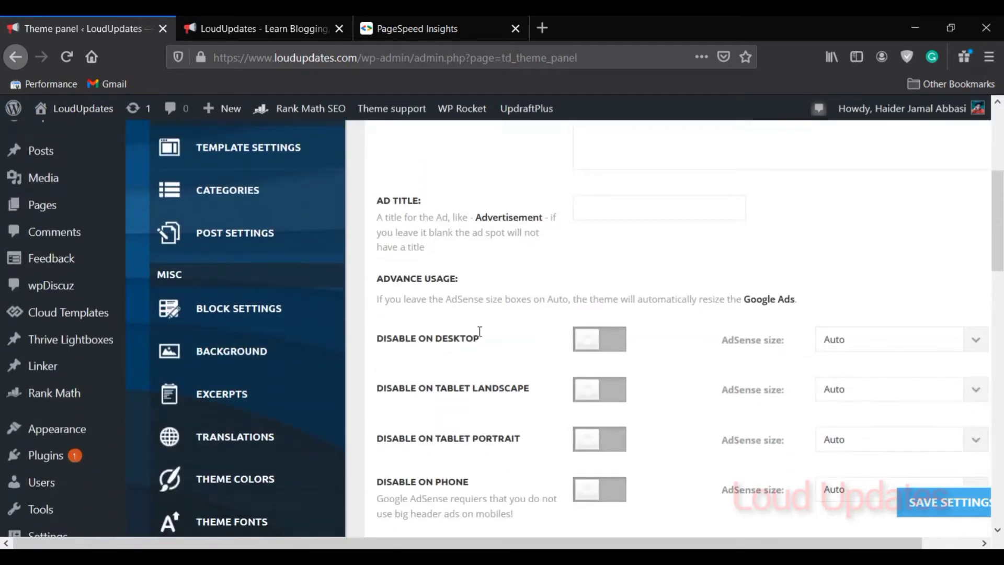
scroll(480, 331, "down", 5)
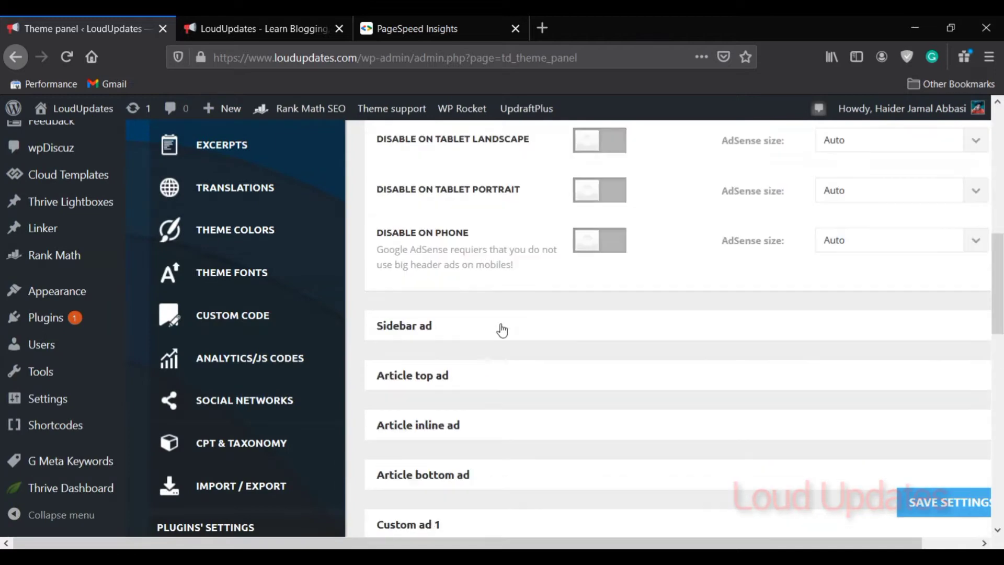
scroll(514, 331, "down", 5)
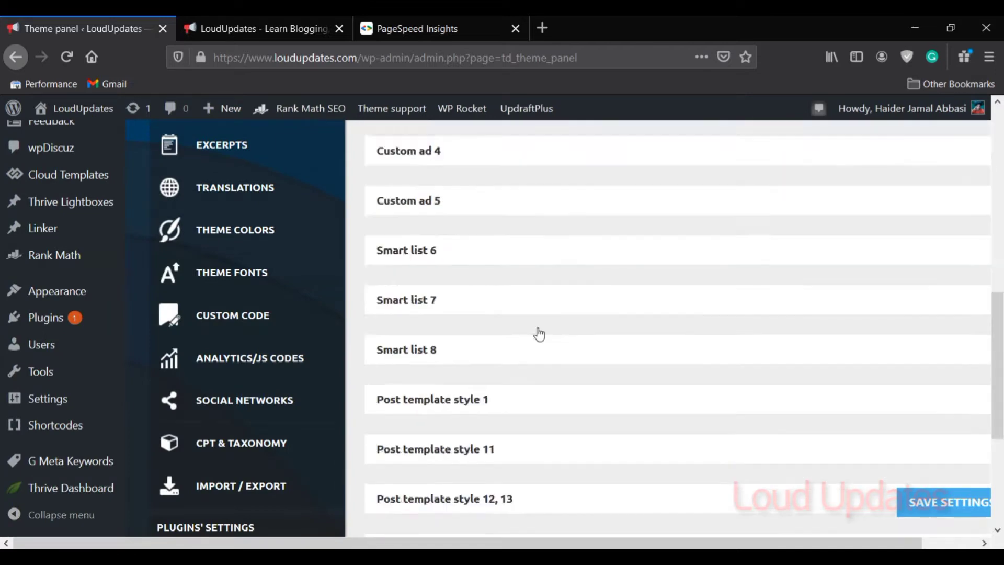
Step: Review the header ad's code field, ad title option and the instructions for pasting Google AdSense code
scroll(538, 332, "up", 10)
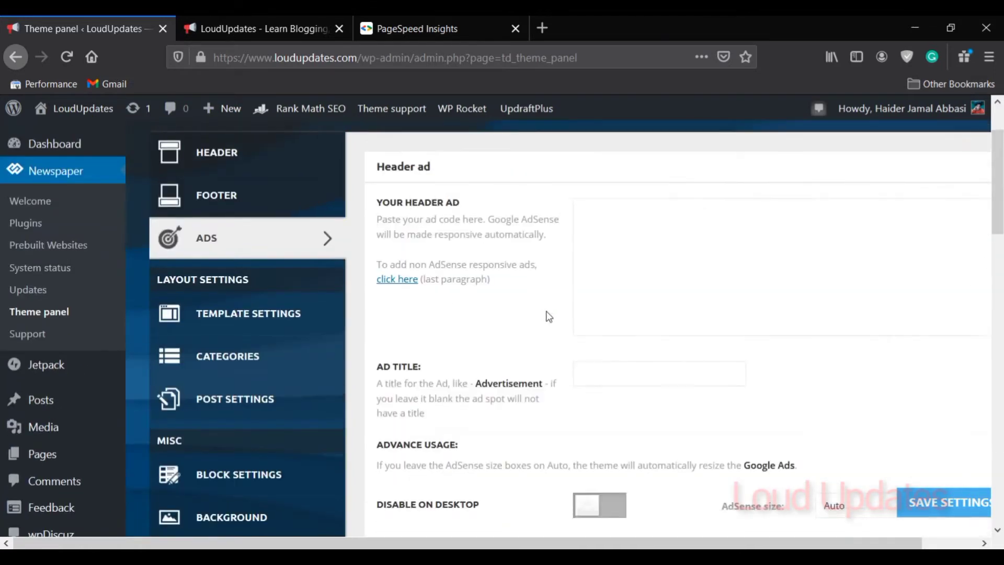
scroll(554, 313, "up", 2)
scroll(522, 284, "down", 4)
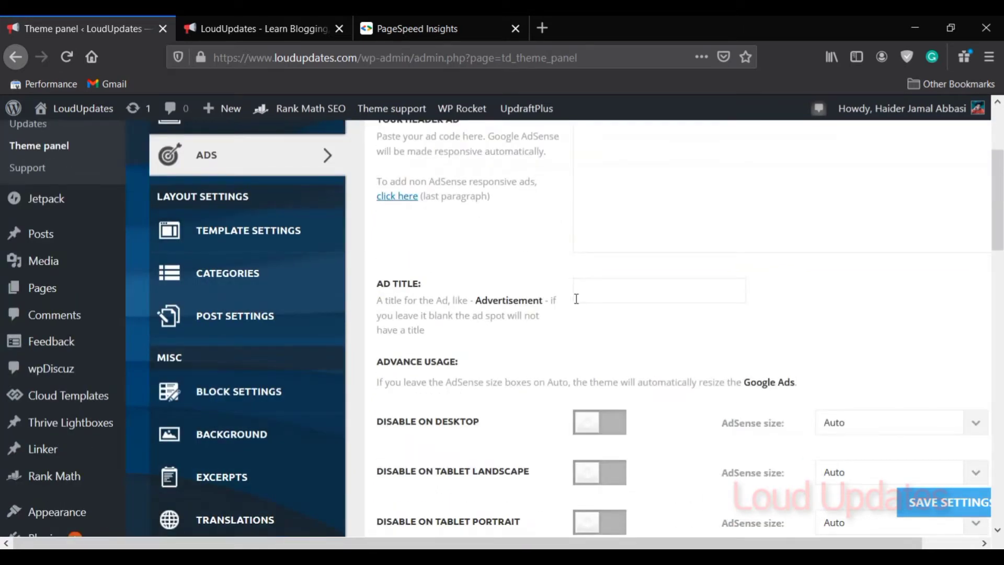
scroll(576, 299, "up", 2)
left_click(636, 234)
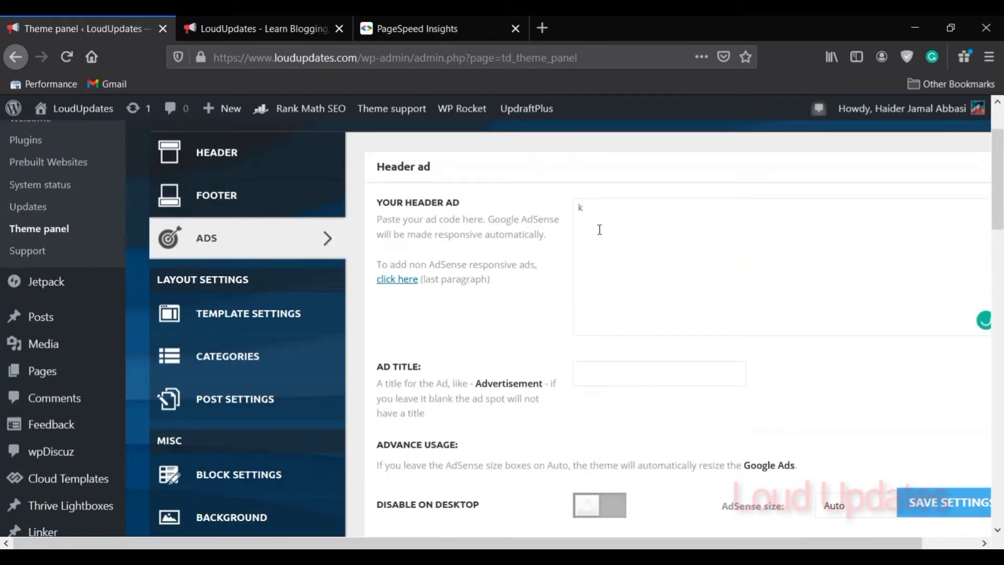
key("BackSpace")
left_click_drag(379, 227, 441, 228)
left_click(501, 259)
Step: Look through the Breadcrumbs and Force full width sections in the theme's template settings
left_click(285, 312)
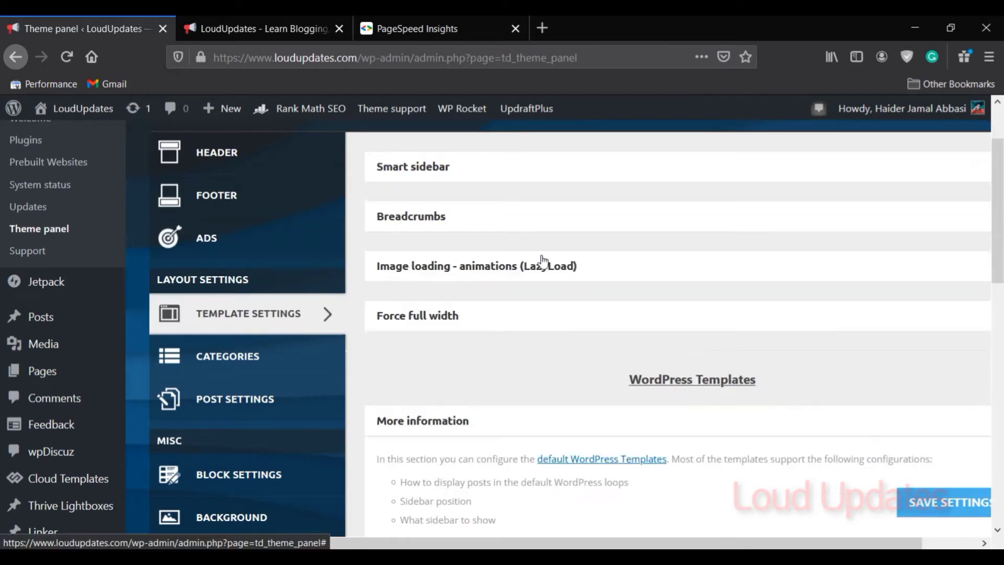
scroll(411, 258, "up", 2)
left_click(424, 304)
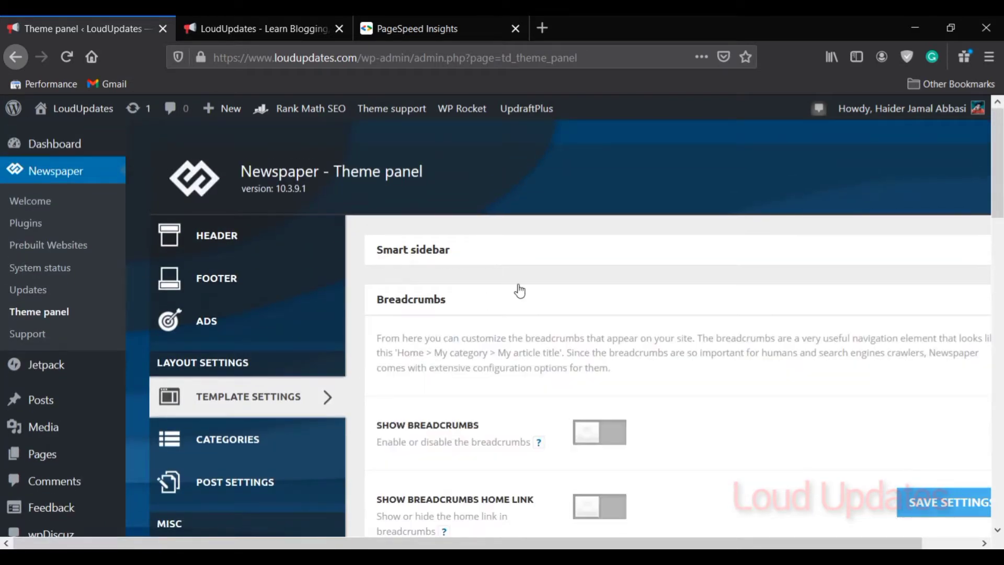
scroll(518, 287, "down", 5)
scroll(510, 241, "up", 5)
left_click(440, 296)
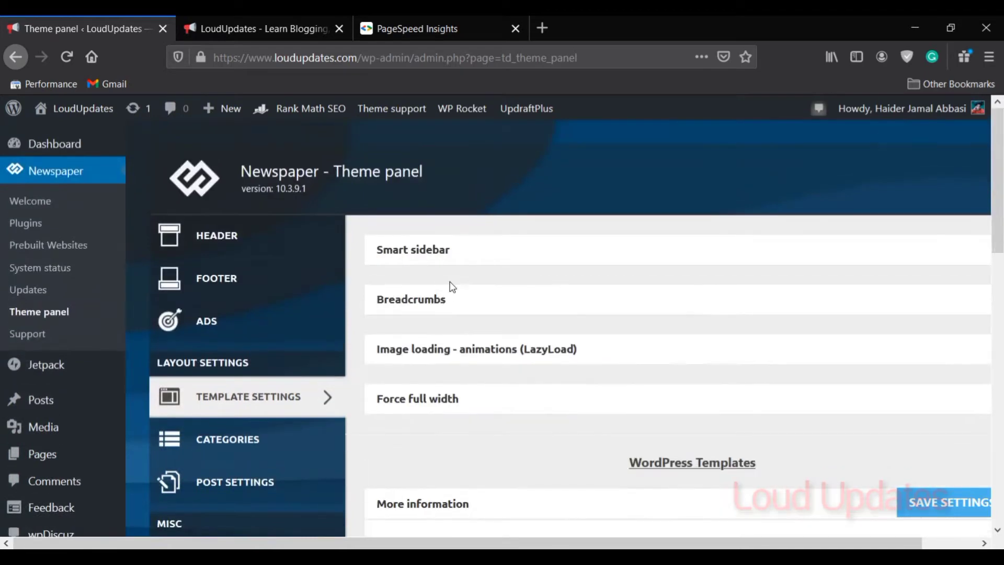
scroll(445, 262, "down", 4)
left_click(432, 230)
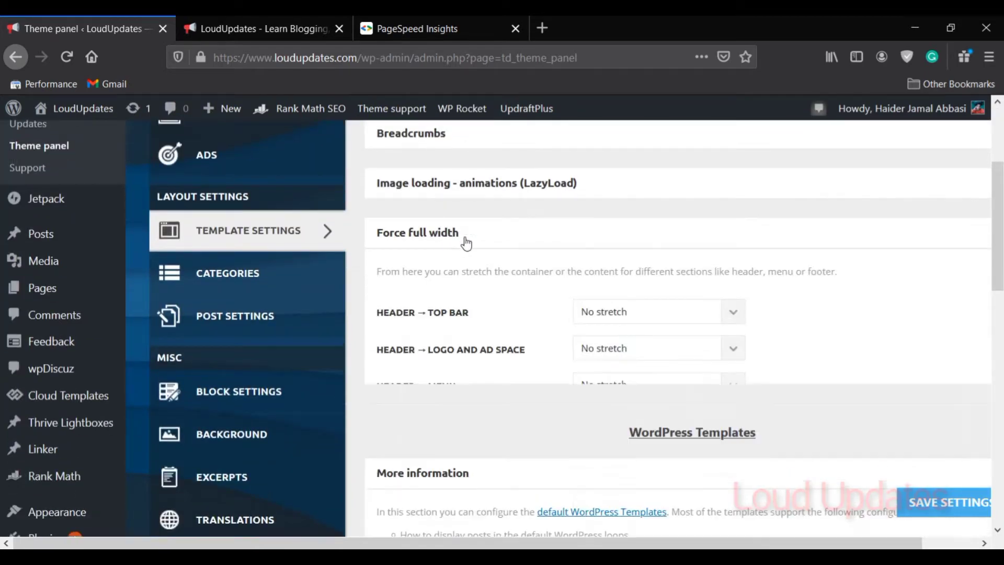
left_click(464, 240)
Step: Examine the 404 template section, including its article display views, and collapse it again
scroll(463, 224, "down", 3)
scroll(455, 219, "down", 3)
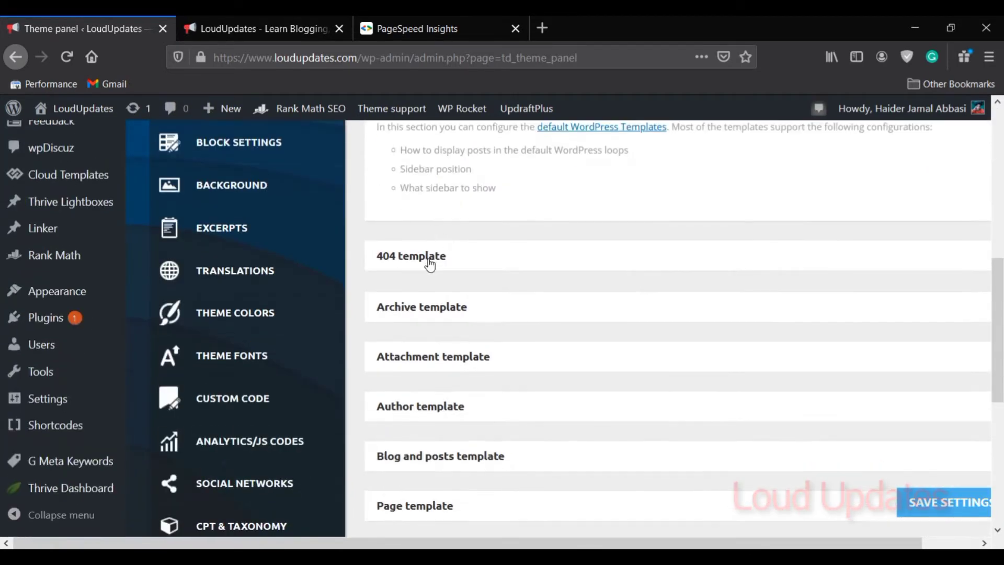
left_click(426, 256)
scroll(628, 418, "down", 2)
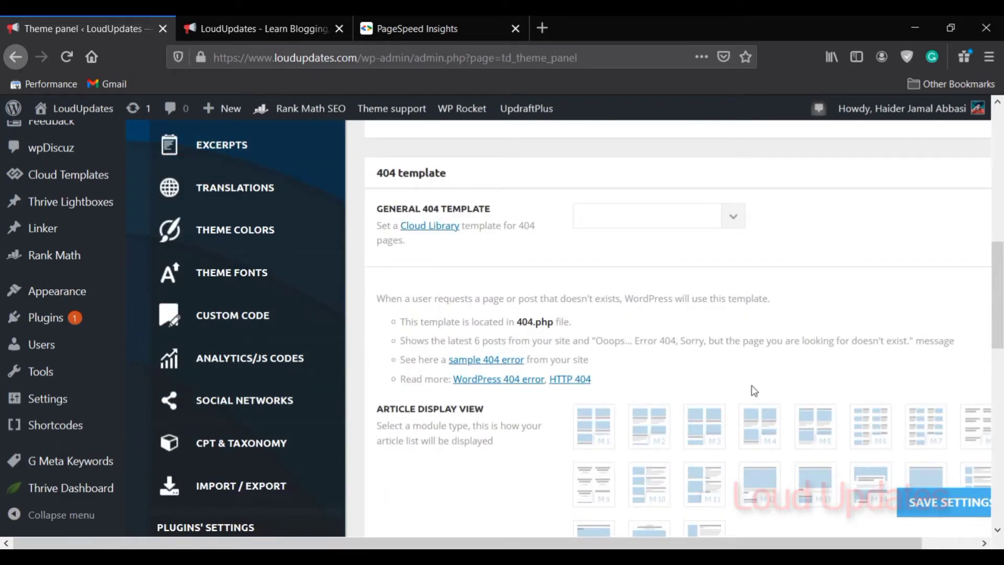
scroll(754, 390, "down", 3)
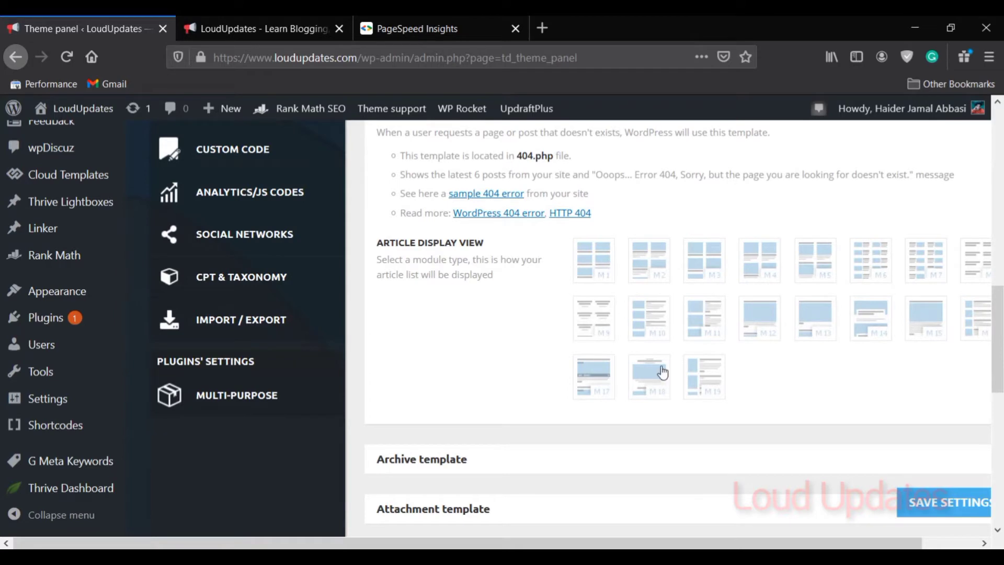
scroll(523, 329, "up", 3)
scroll(565, 329, "up", 4)
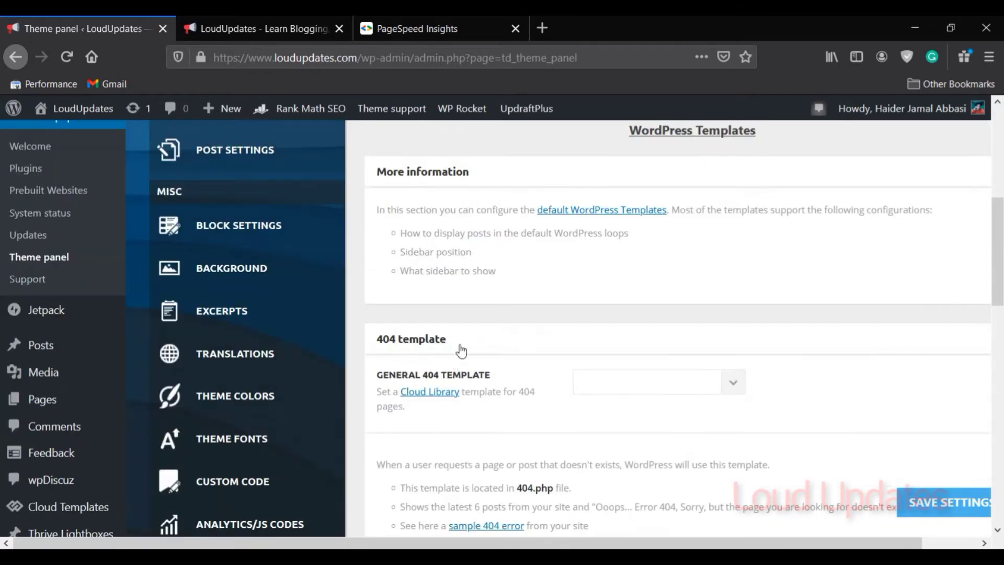
left_click(461, 348)
Step: Examine the Archive template section with its article display views and sidebar position options, and collapse it again
scroll(362, 242, "down", 3)
left_click(429, 227)
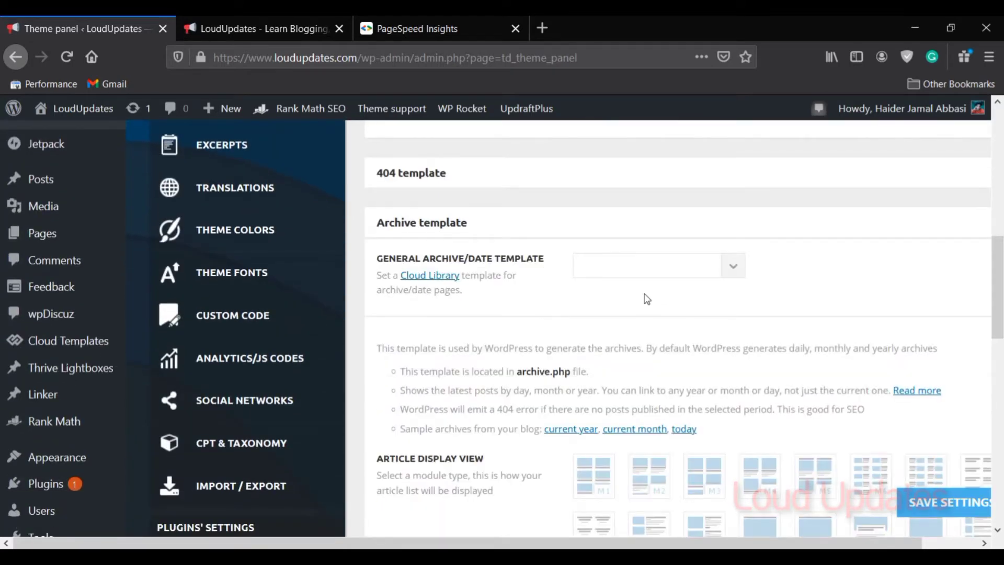
scroll(647, 298, "down", 3)
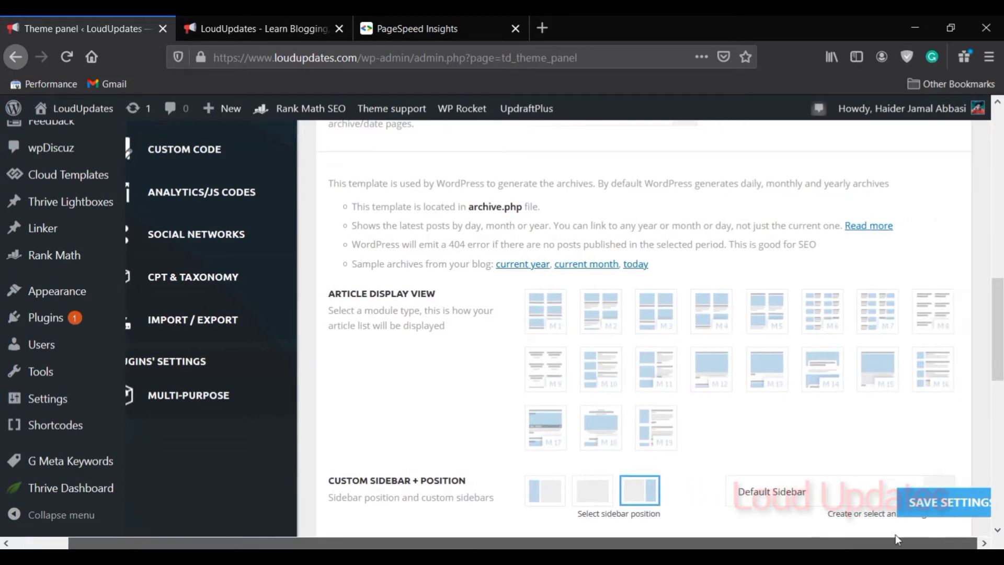
scroll(587, 356, "up", 5)
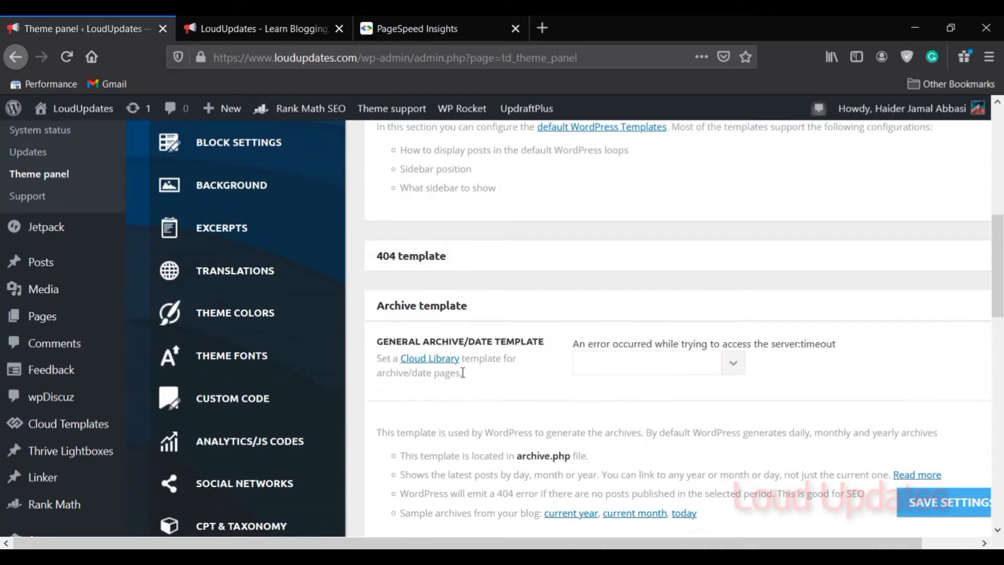
left_click(417, 306)
Step: Examine the Author template section's general and individual template options, and collapse it again
scroll(426, 292, "down", 3)
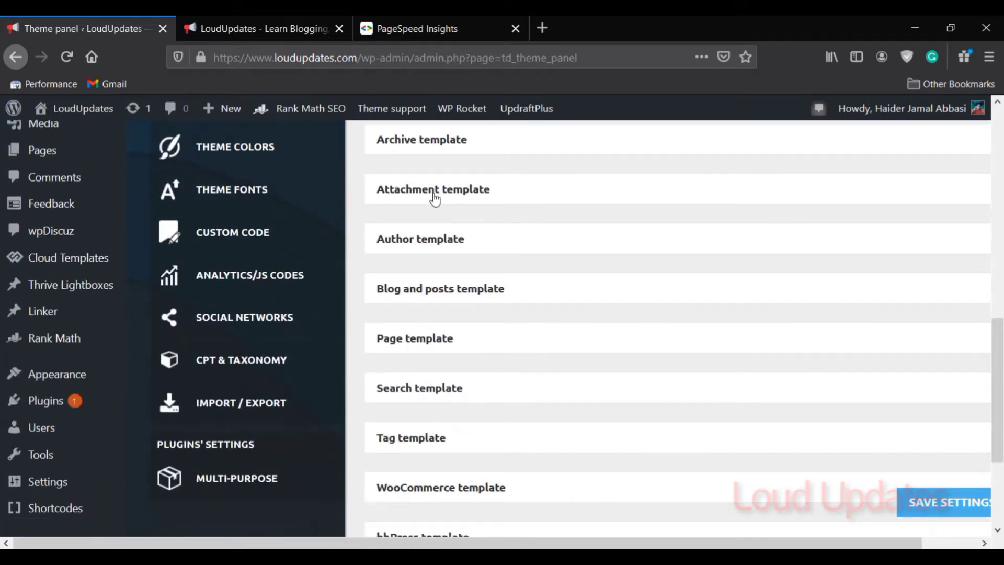
left_click(438, 241)
scroll(591, 293, "down", 6)
scroll(439, 312, "up", 6)
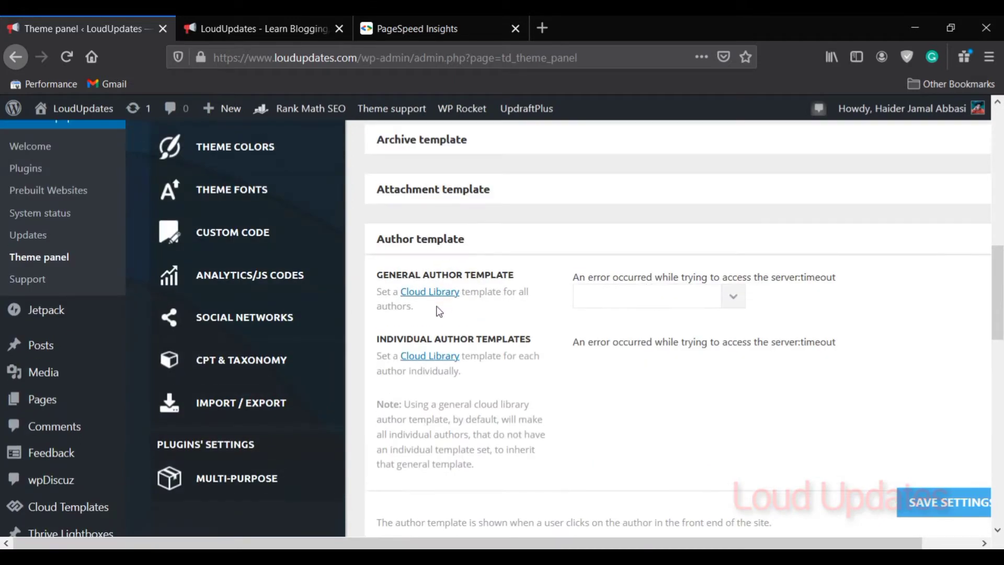
left_click(450, 241)
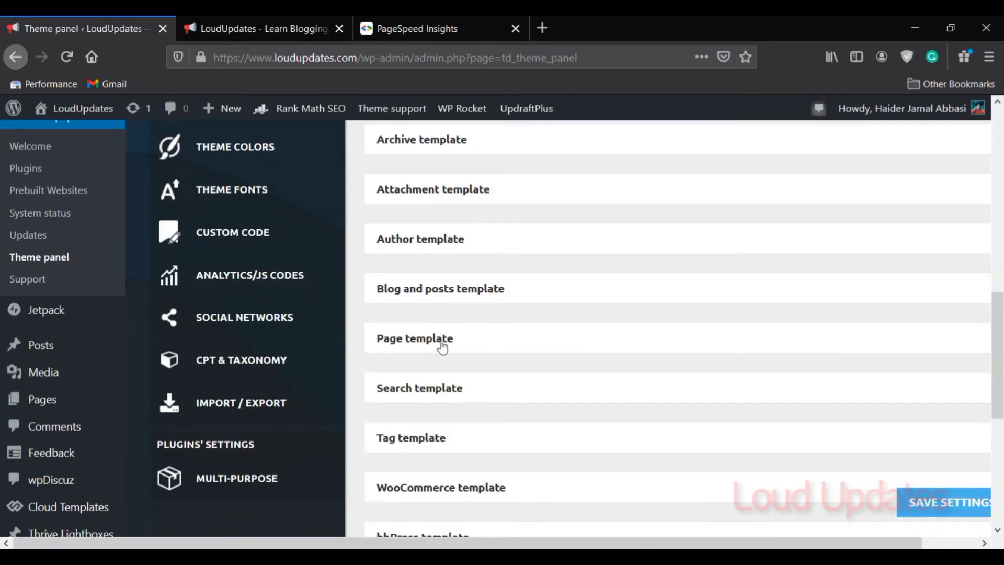
Step: Select the M1 article display view for the Blog and posts template
left_click(445, 296)
scroll(612, 231, "down", 3)
scroll(609, 265, "up", 1)
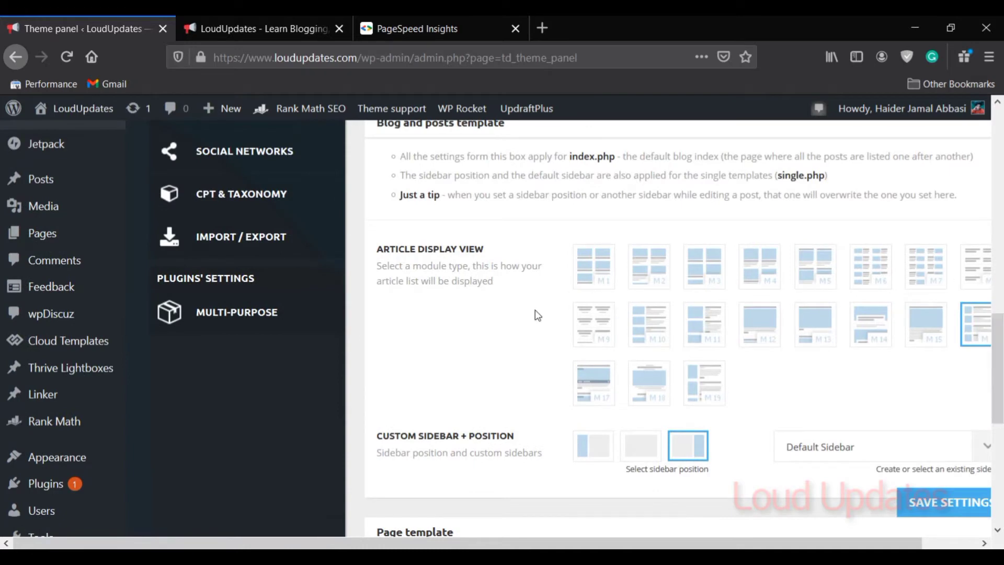
left_click(580, 276)
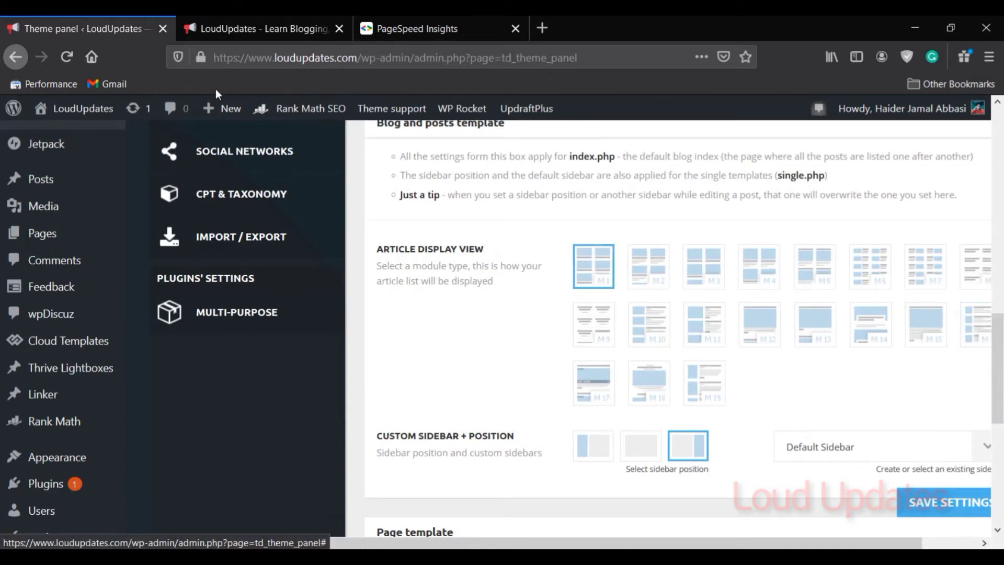
Step: Check the current post list layout on the LoudUpdates homepage and return to the theme panel
left_click(224, 29)
scroll(359, 230, "down", 7)
left_click_drag(244, 215, 762, 373)
left_click(762, 373)
left_click(131, 29)
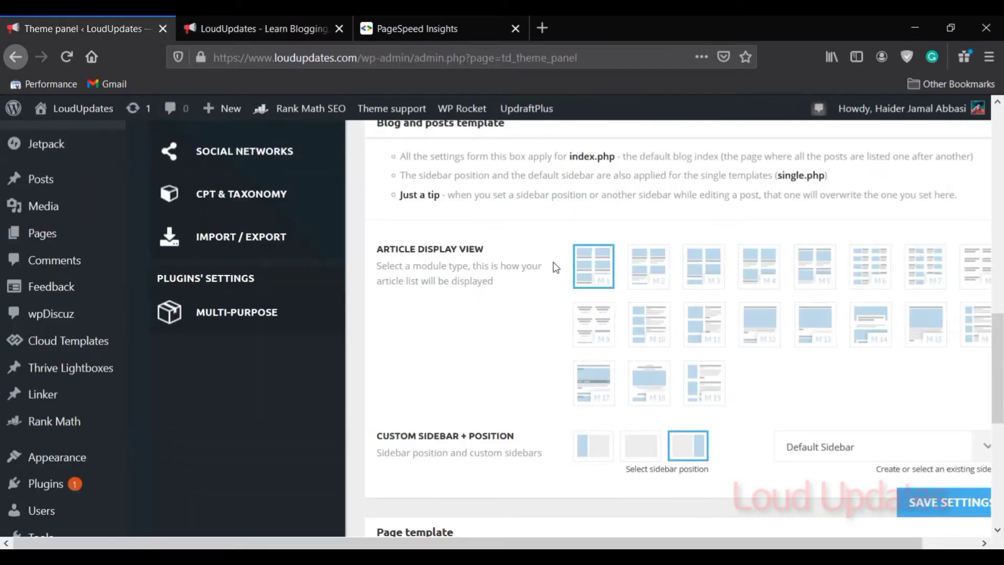
Step: Keep M1 as the blog's article display view, save the theme settings and briefly check the homepage
left_click(639, 275)
left_click(606, 274)
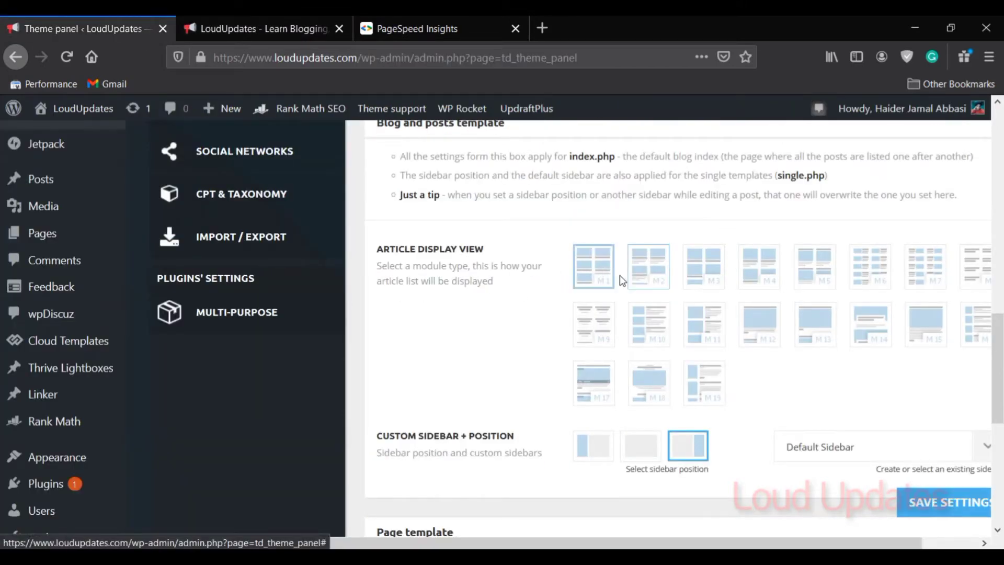
left_click(907, 499)
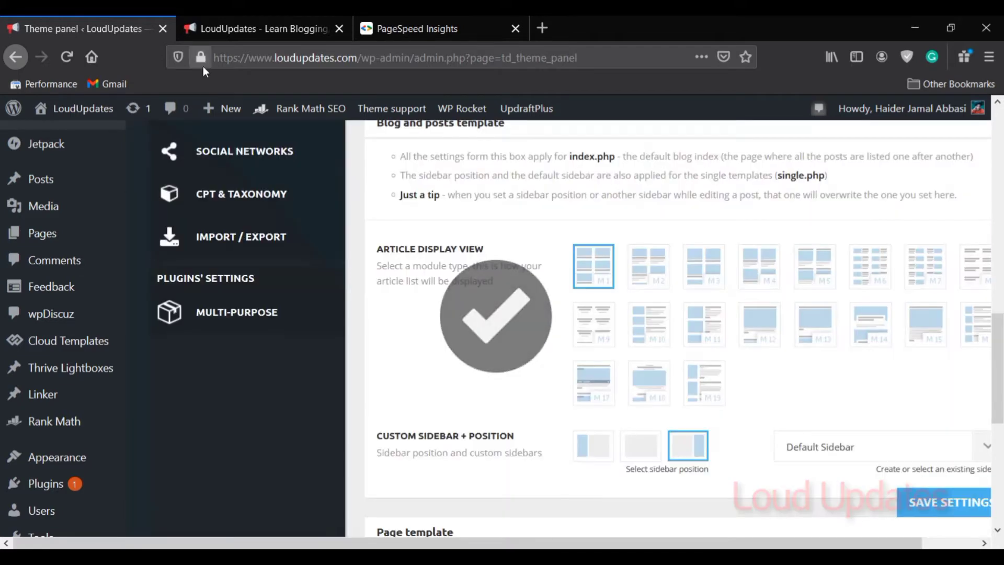
left_click(246, 28)
left_click(83, 28)
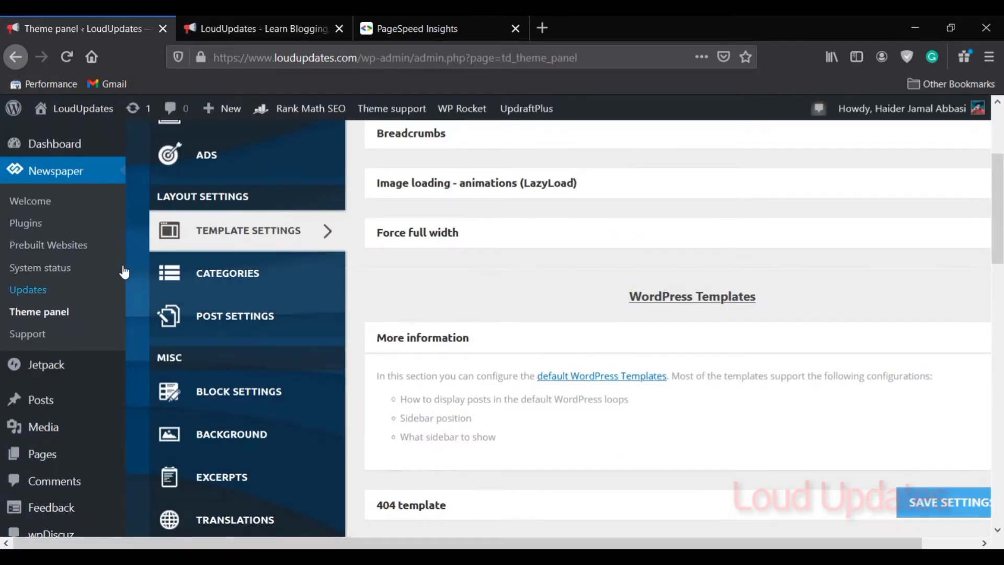
Step: Set the site's header style to Style 5 and save the theme settings
scroll(230, 230, "up", 3)
left_click(230, 232)
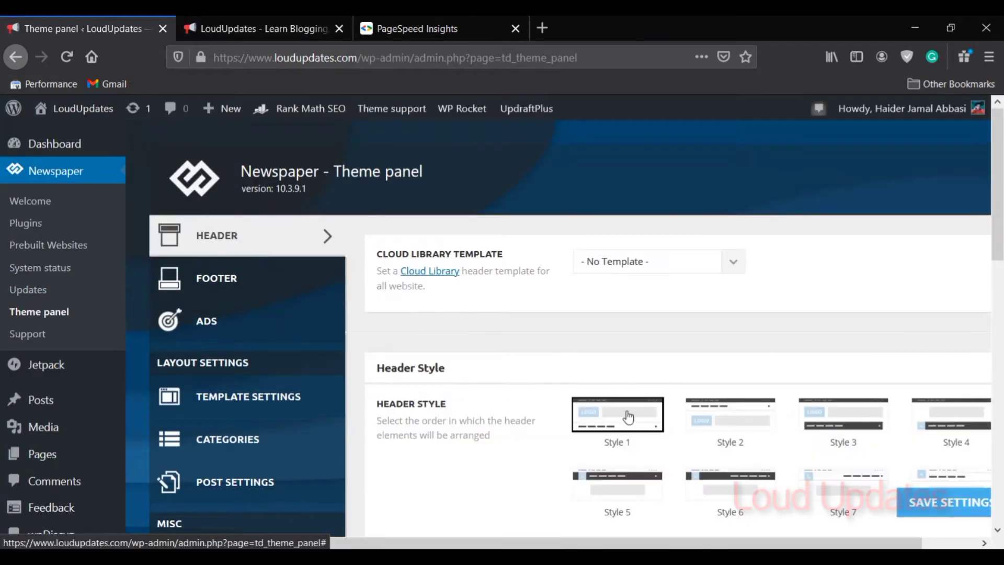
scroll(622, 366, "down", 3)
left_click(607, 333)
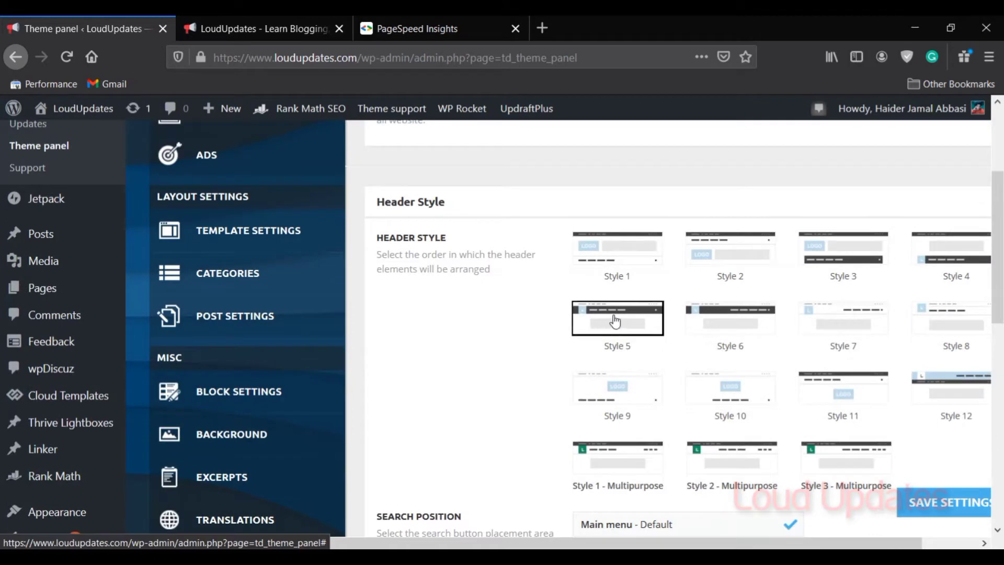
left_click(941, 502)
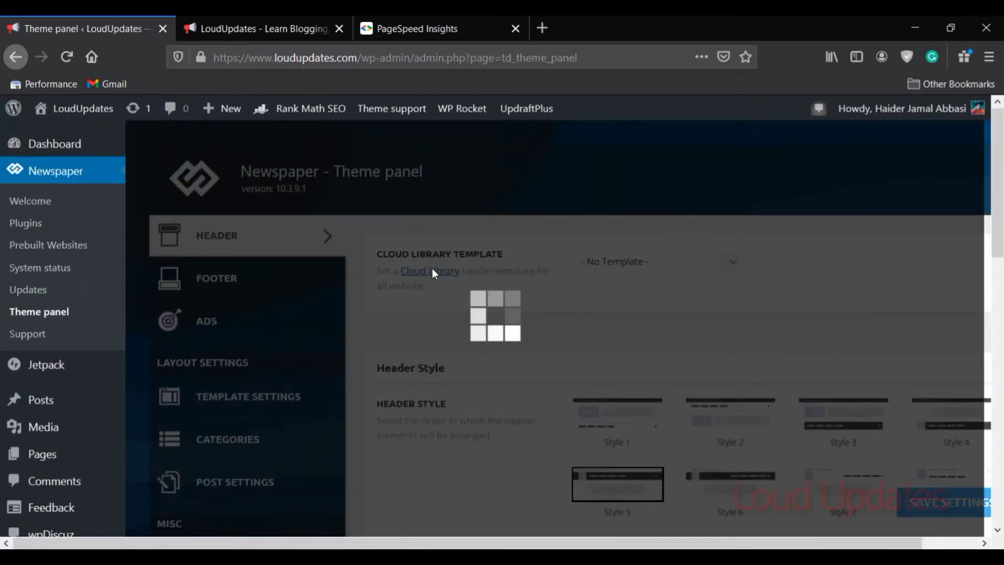
Step: Open the Categories layout settings and examine the category template, pull-down filter and top posts style options
scroll(342, 283, "down", 3)
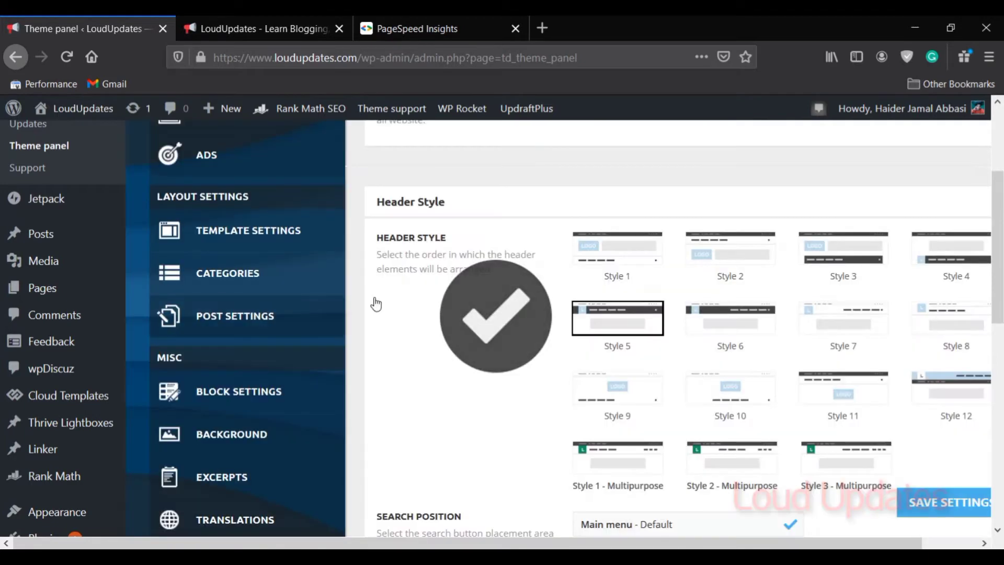
left_click(241, 243)
left_click(251, 274)
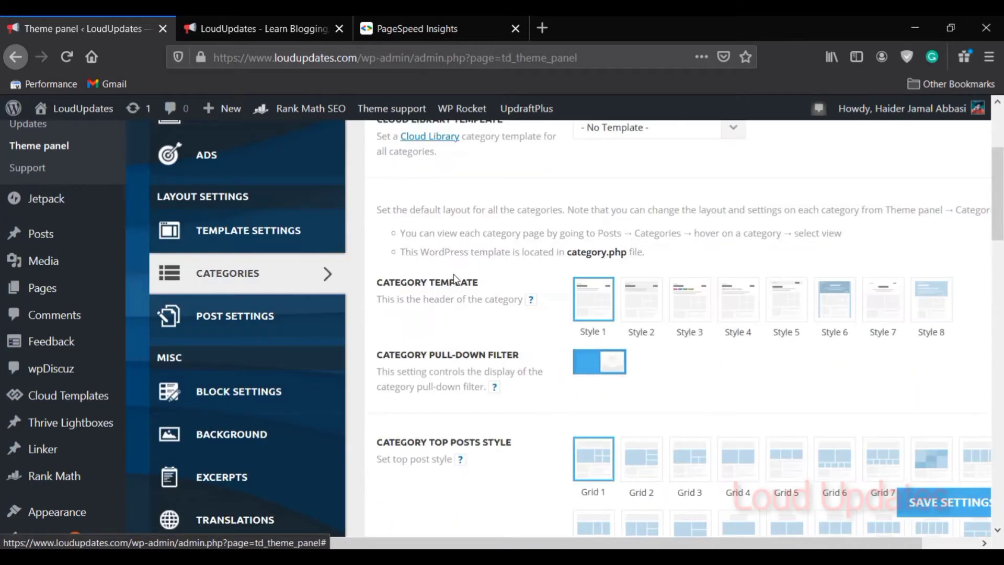
scroll(649, 277, "down", 3)
scroll(613, 260, "up", 3)
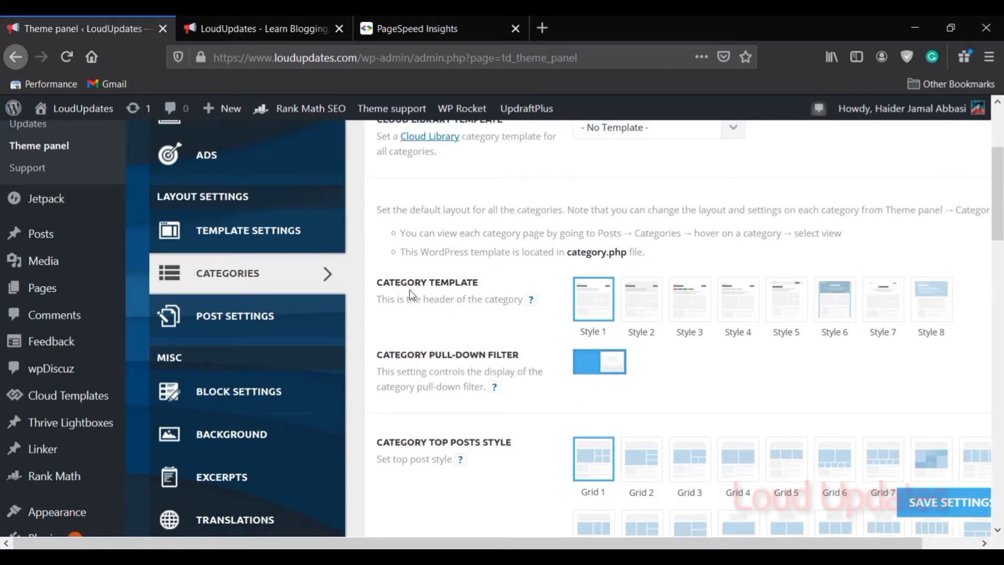
scroll(685, 335, "down", 3)
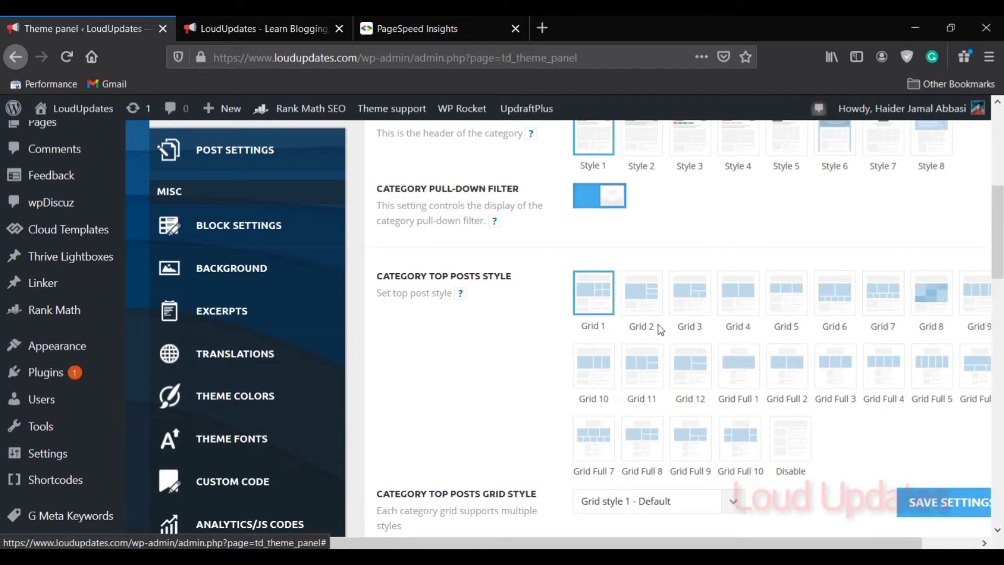
Step: Open the Knowledge category page from the homepage footer and compare its top posts grid and sorting filter with the theme's category settings
left_click(272, 28)
scroll(830, 309, "up", 10)
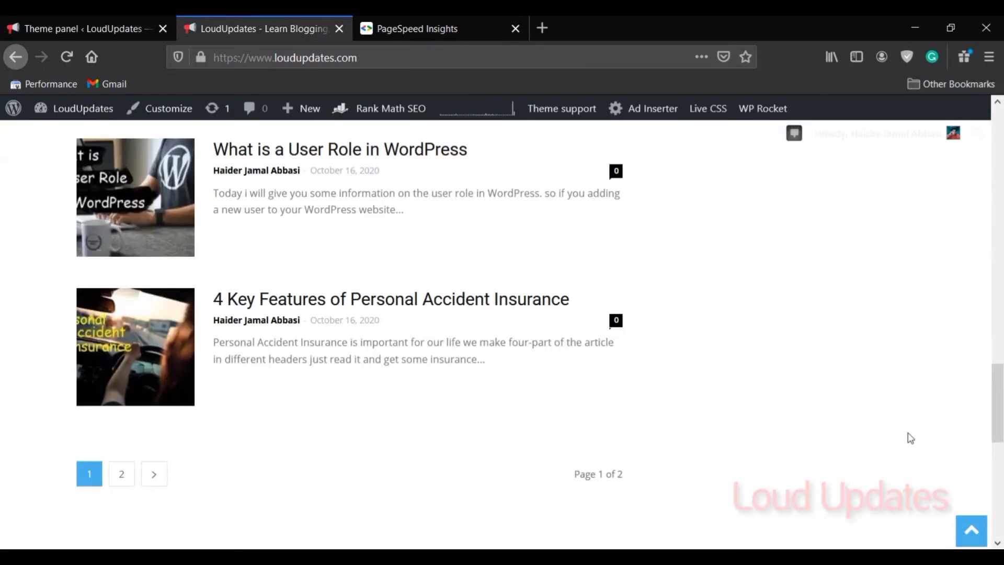
scroll(911, 438, "down", 8)
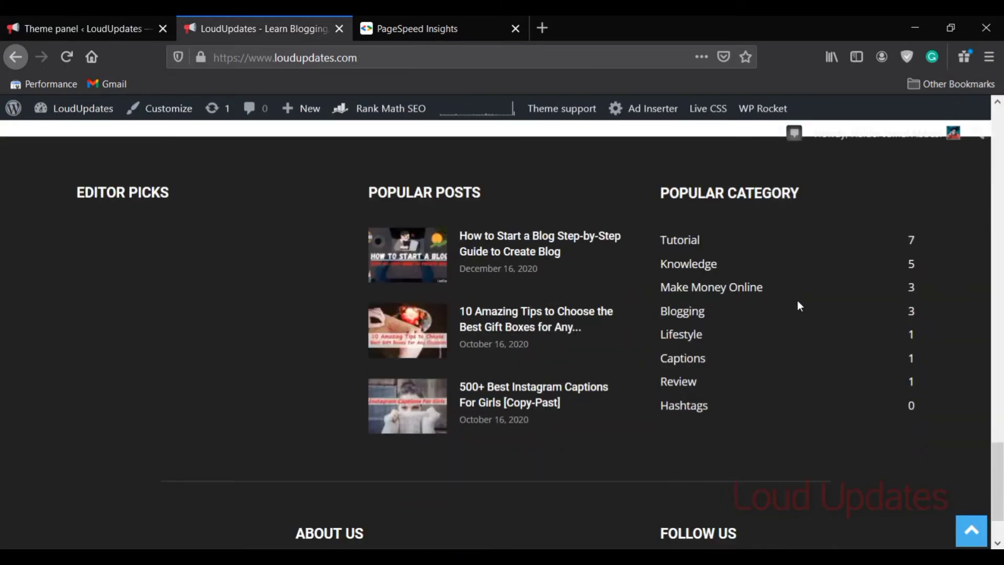
left_click(690, 269)
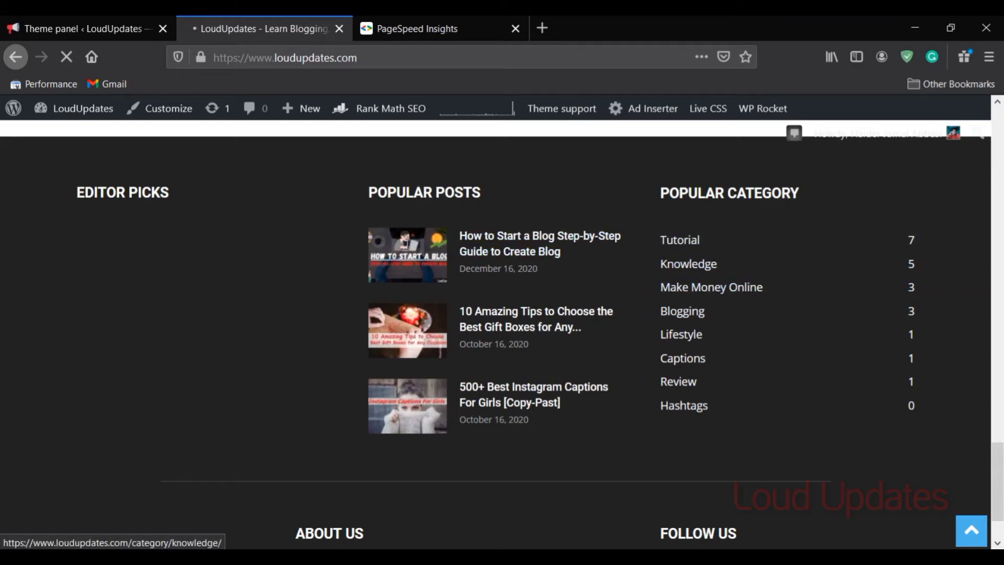
left_click(101, 24)
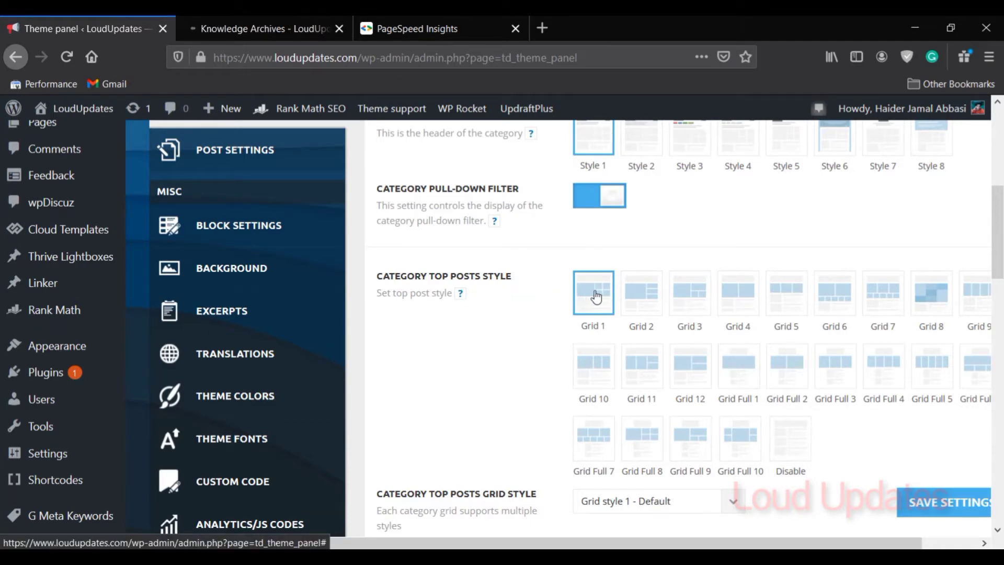
left_click(256, 21)
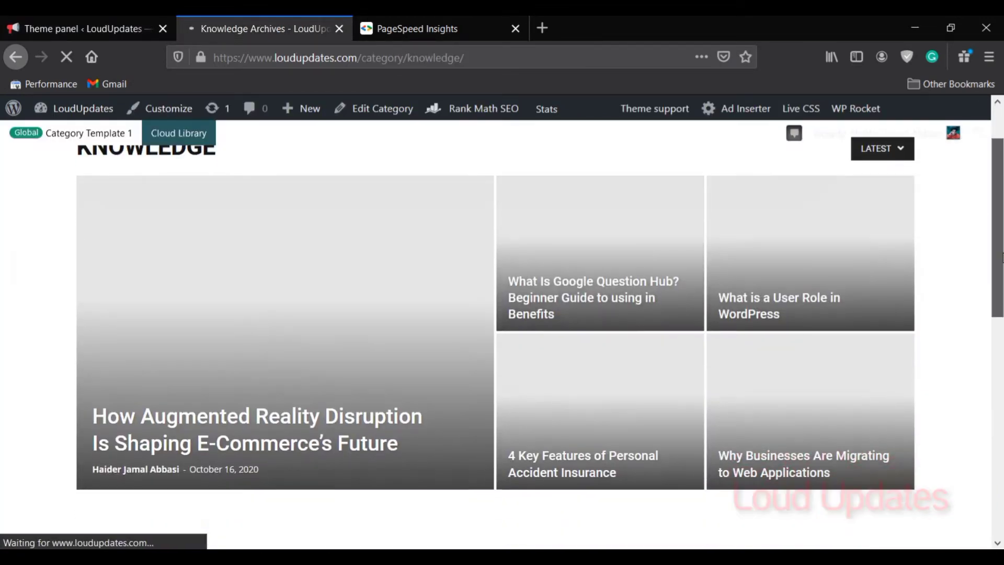
left_click_drag(1003, 258, 1003, 191)
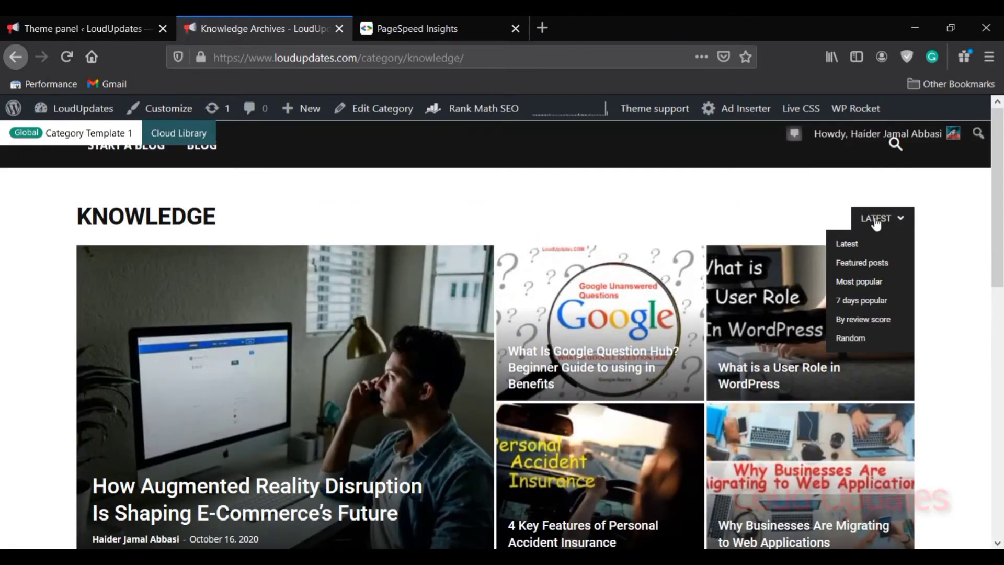
mouse_move(887, 226)
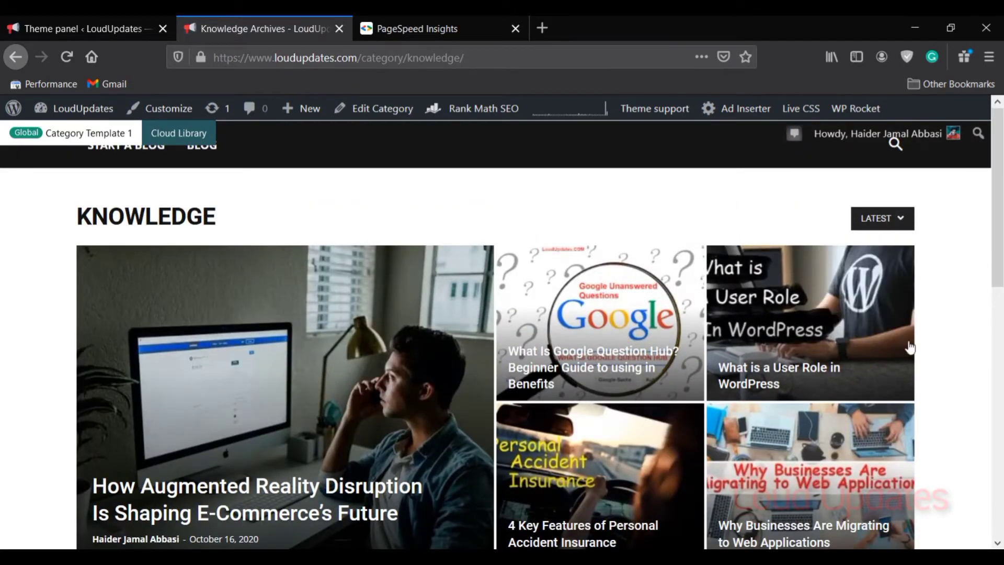
Step: Set the category top posts style to Disable, keep Grid style 1 - Default as grid style, and save the theme settings
left_click(49, 25)
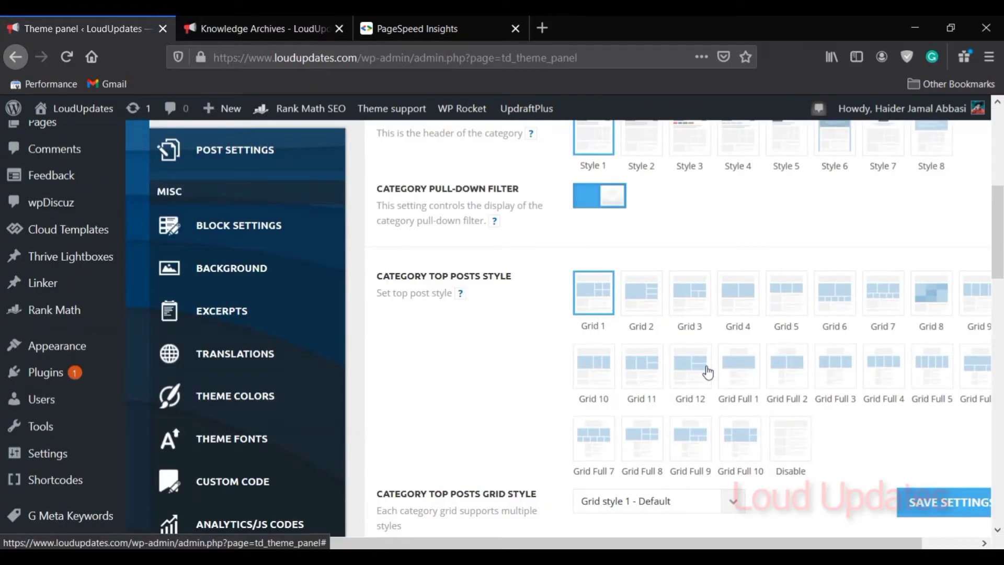
scroll(707, 372, "down", 2)
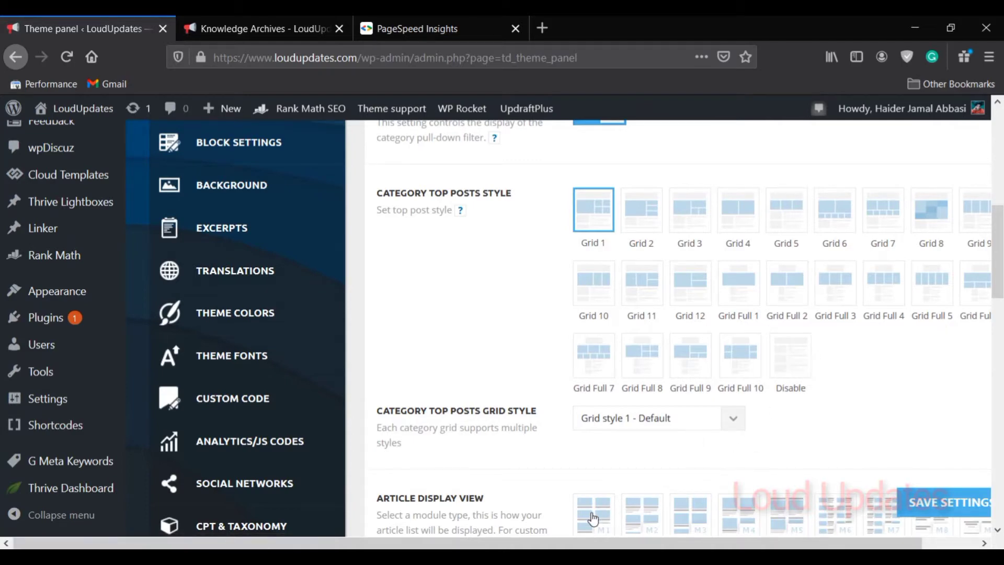
left_click_drag(580, 544, 558, 546)
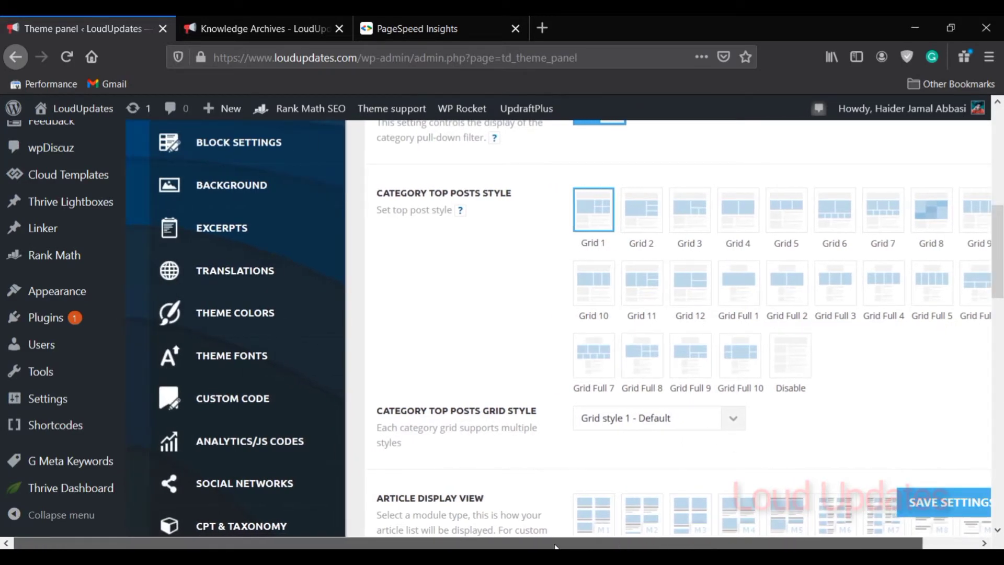
left_click(784, 358)
left_click(664, 417)
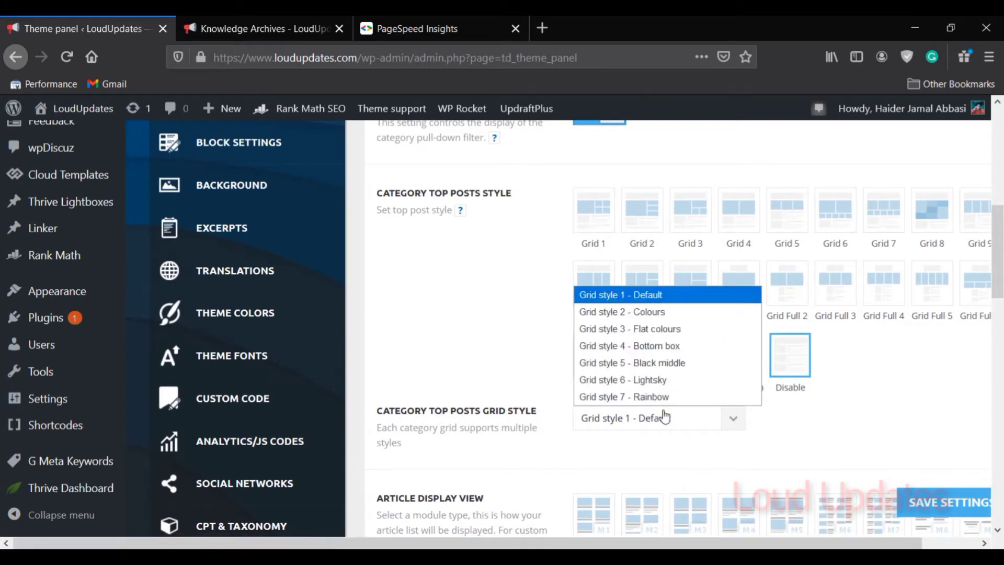
left_click(665, 417)
left_click(923, 502)
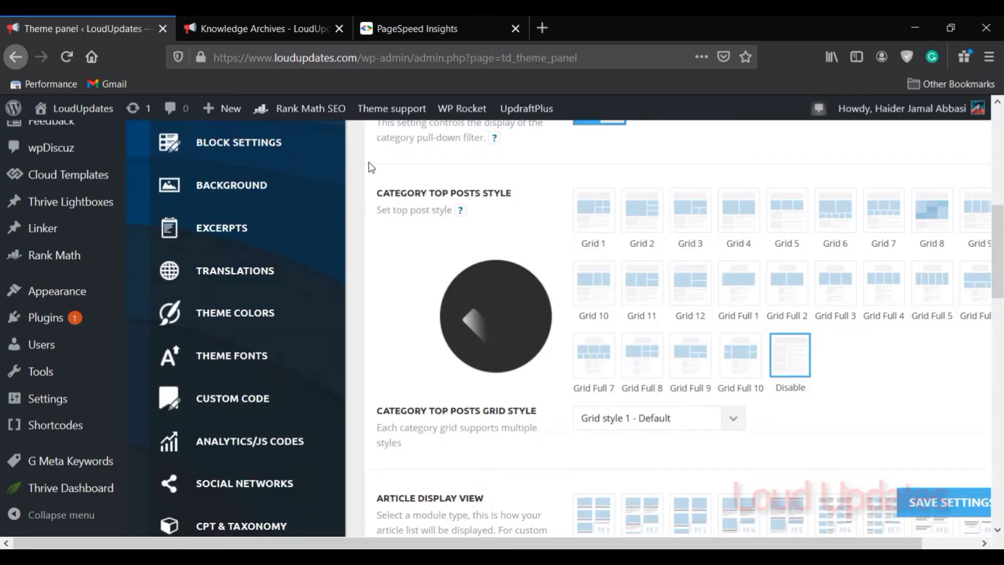
Step: Reload the Knowledge category page to check its layout, and clear the WP Rocket cache
left_click(271, 16)
left_click(64, 61)
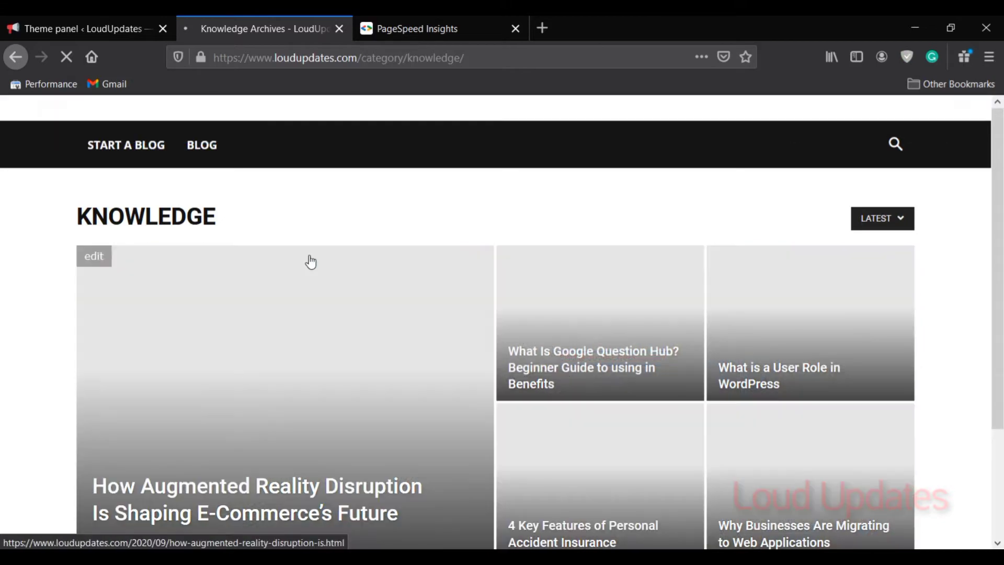
scroll(692, 225, "down", 4)
scroll(690, 220, "down", 4)
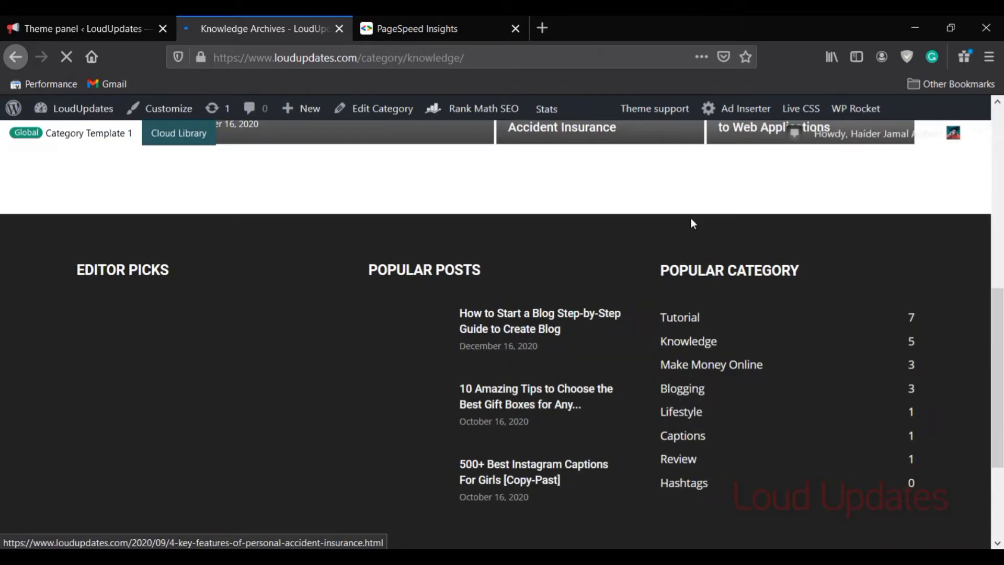
scroll(732, 209, "up", 9)
mouse_move(856, 108)
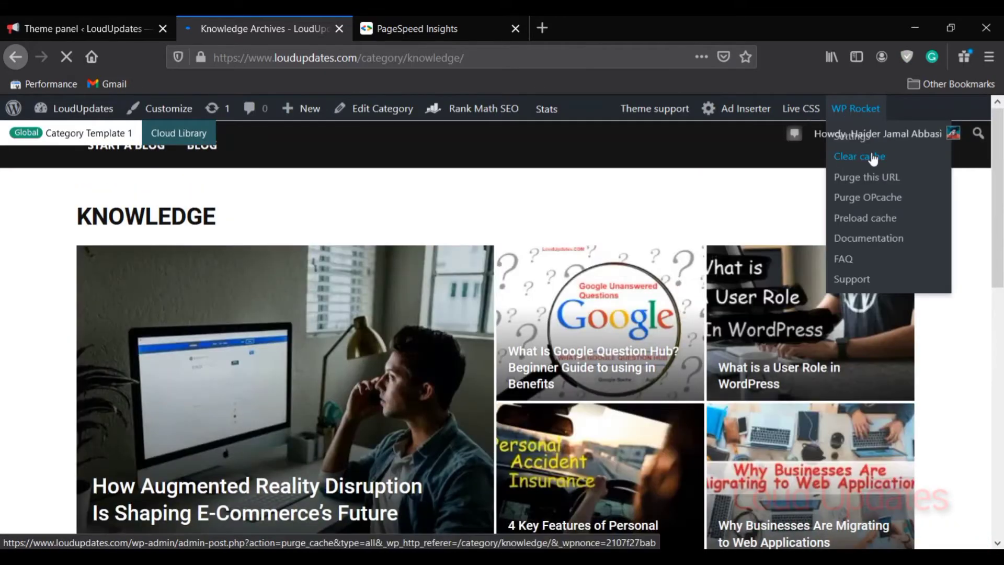
left_click(36, 21)
left_click(324, 19)
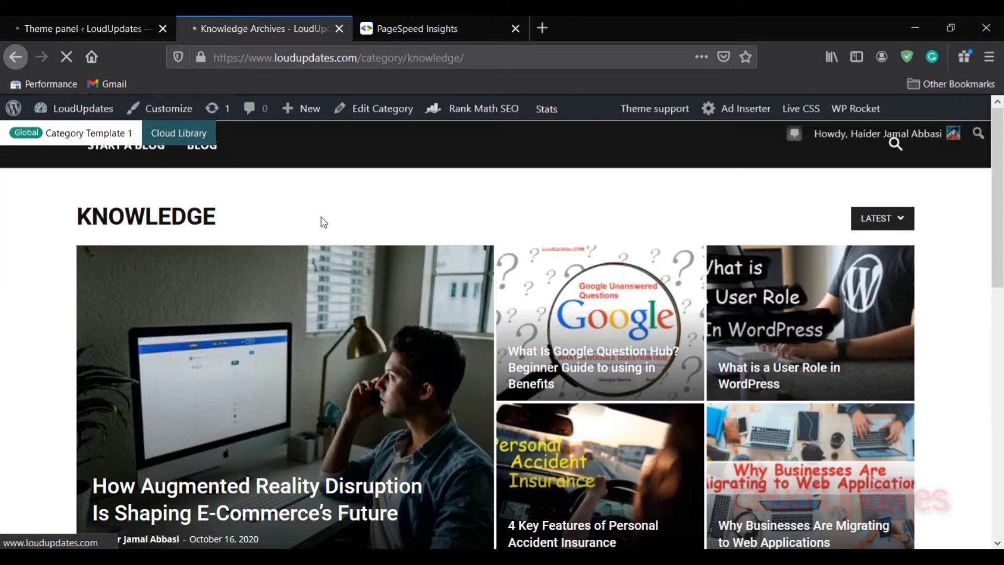
Step: In the post settings, turn off Show Post Views and Show Comment Count for posts and custom post types, and collapse that section
key("ctrl+Page_Up")
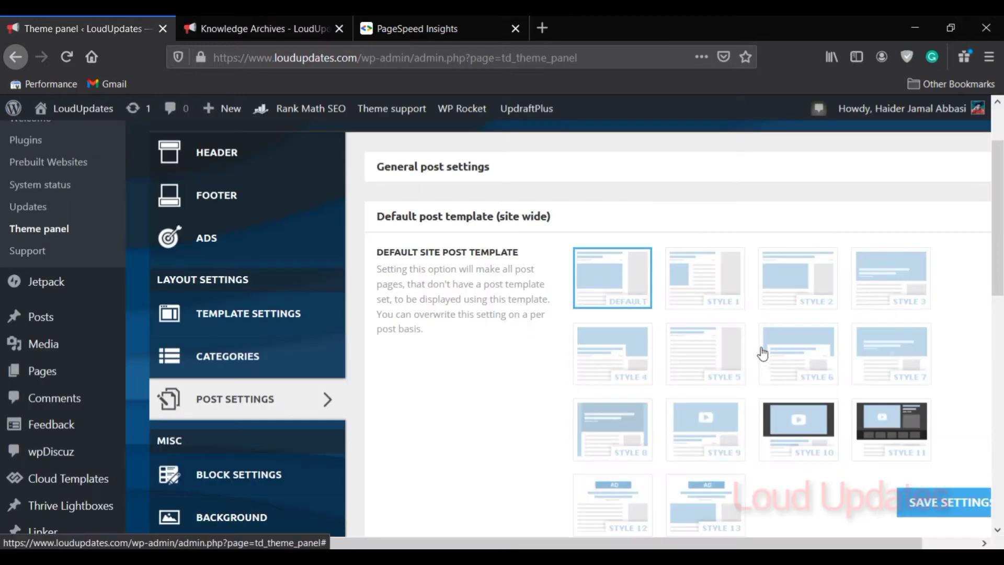
left_click(459, 231)
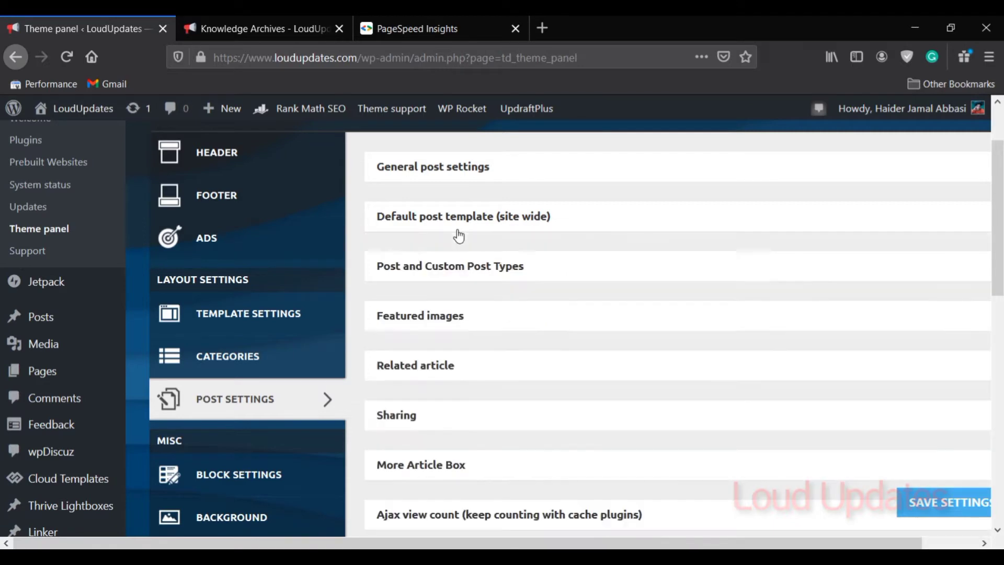
left_click(442, 278)
scroll(554, 298, "down", 3)
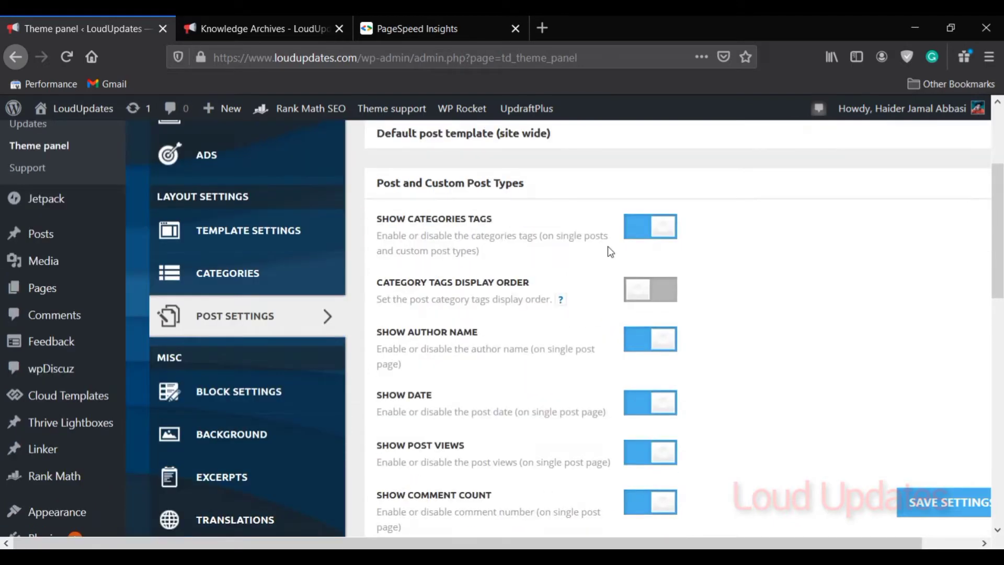
scroll(380, 326, "down", 3)
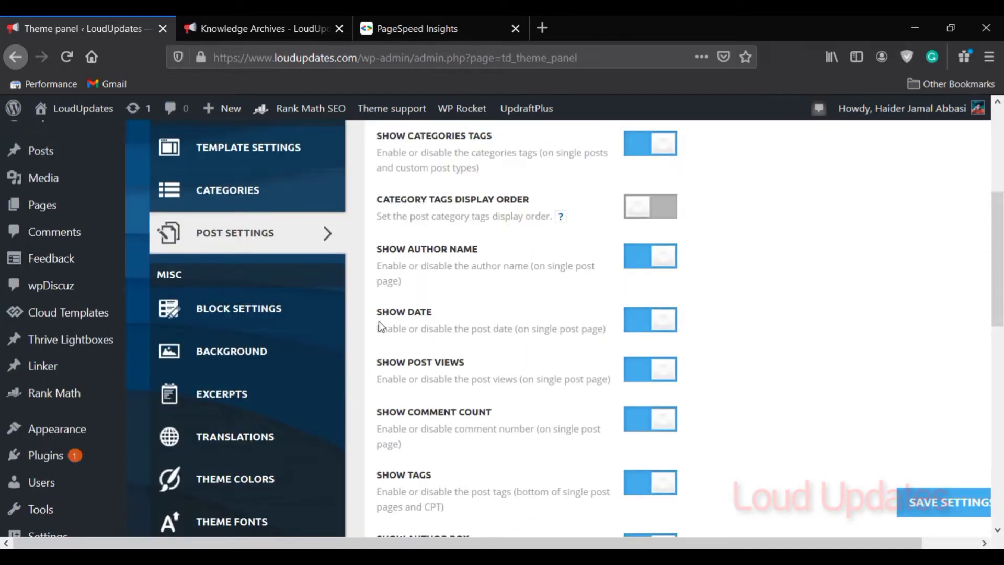
scroll(502, 322, "down", 6)
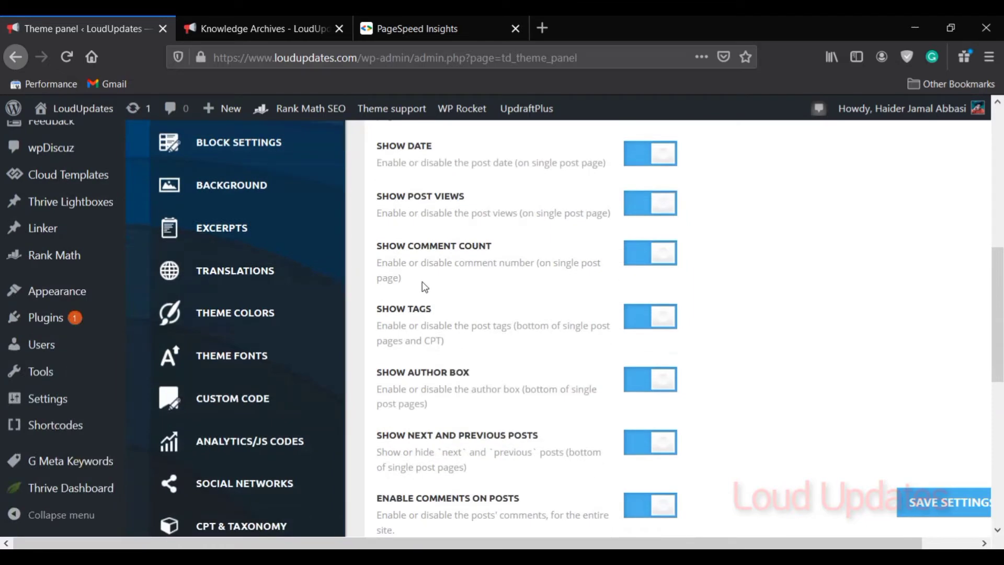
left_click(656, 214)
left_click(656, 253)
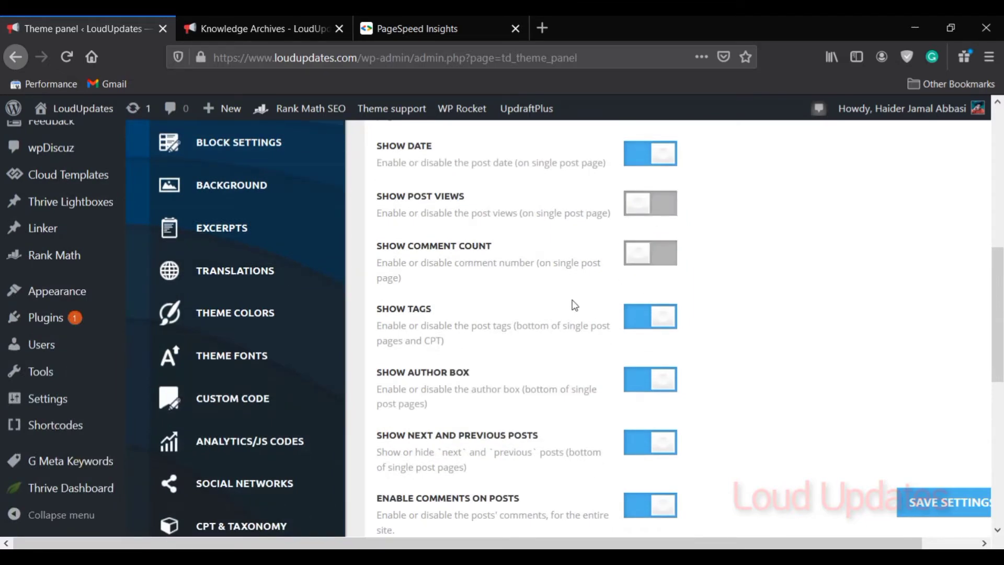
scroll(575, 304, "down", 3)
scroll(524, 298, "up", 18)
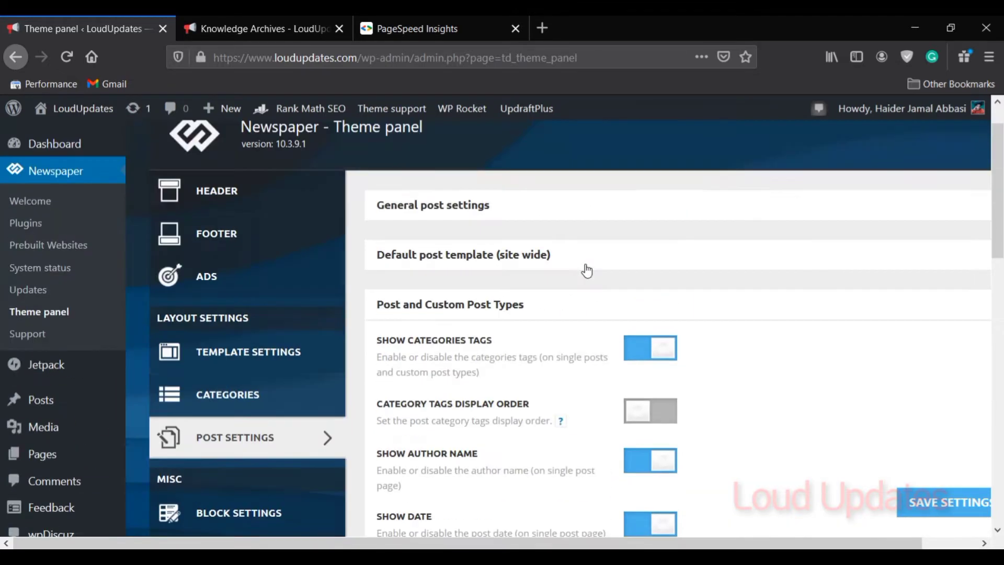
left_click(461, 350)
Step: Examine the Featured images and Related article sections of the post settings, and collapse them again
scroll(458, 330, "down", 6)
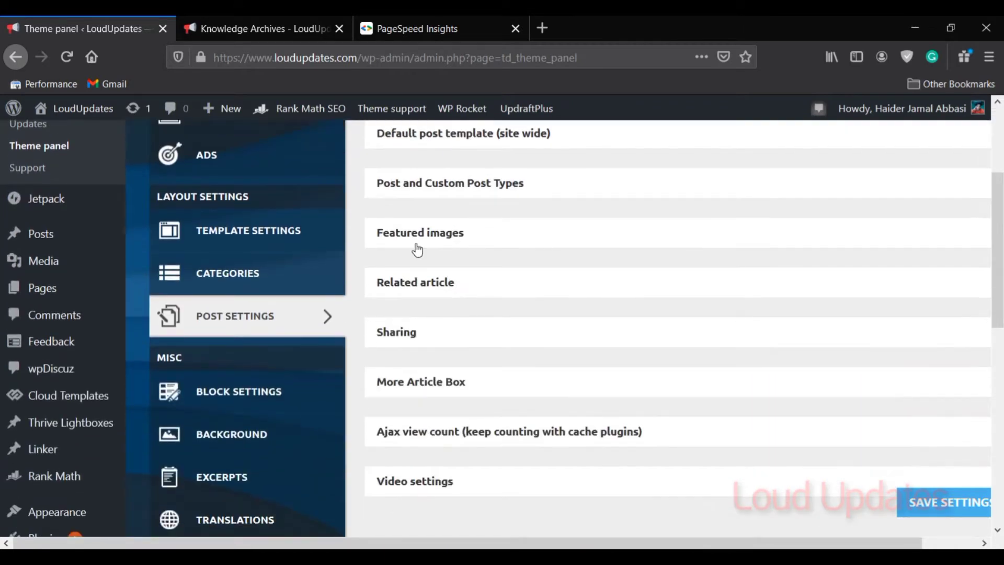
left_click(417, 247)
left_click(417, 247)
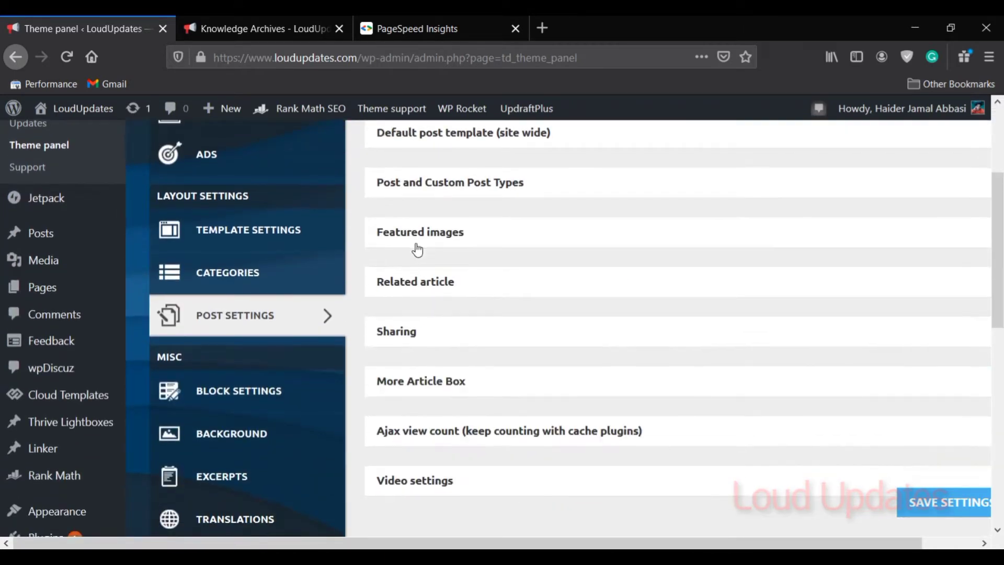
scroll(413, 225, "down", 3)
left_click(420, 210)
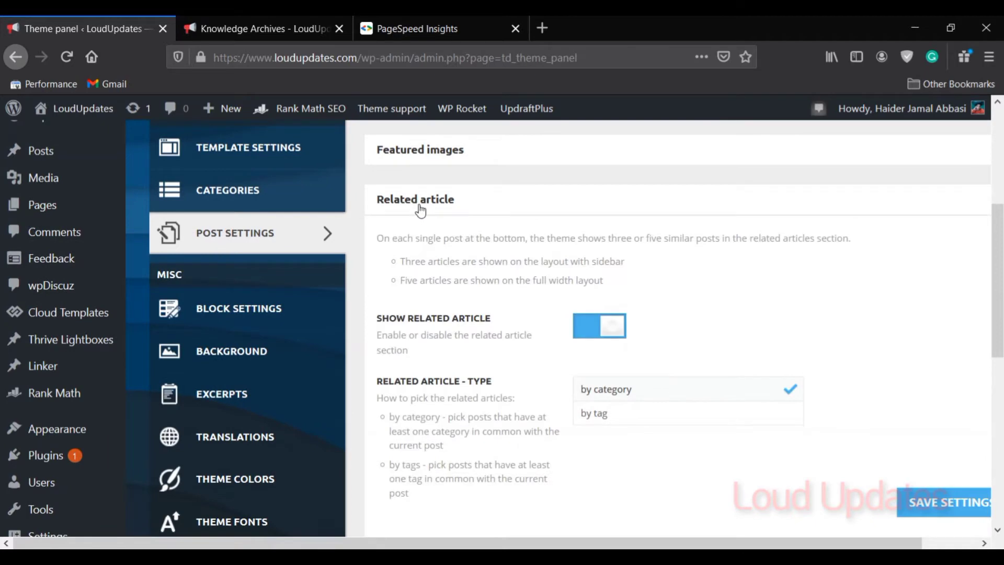
left_click(420, 211)
Step: Examine the top and bottom article sharing options in the Sharing section of the post settings, and collapse the section
left_click(417, 261)
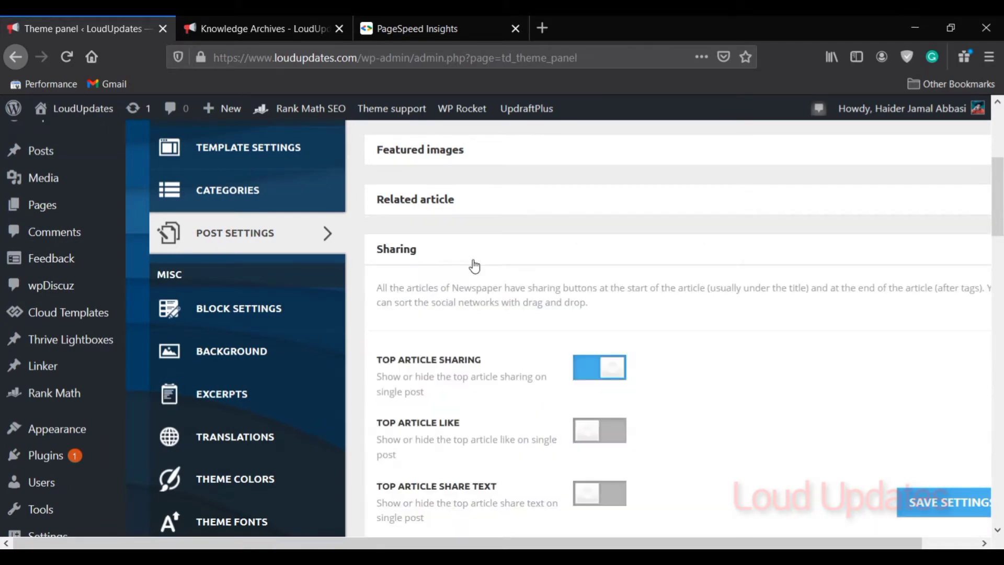
scroll(441, 233, "down", 5)
scroll(562, 303, "down", 3)
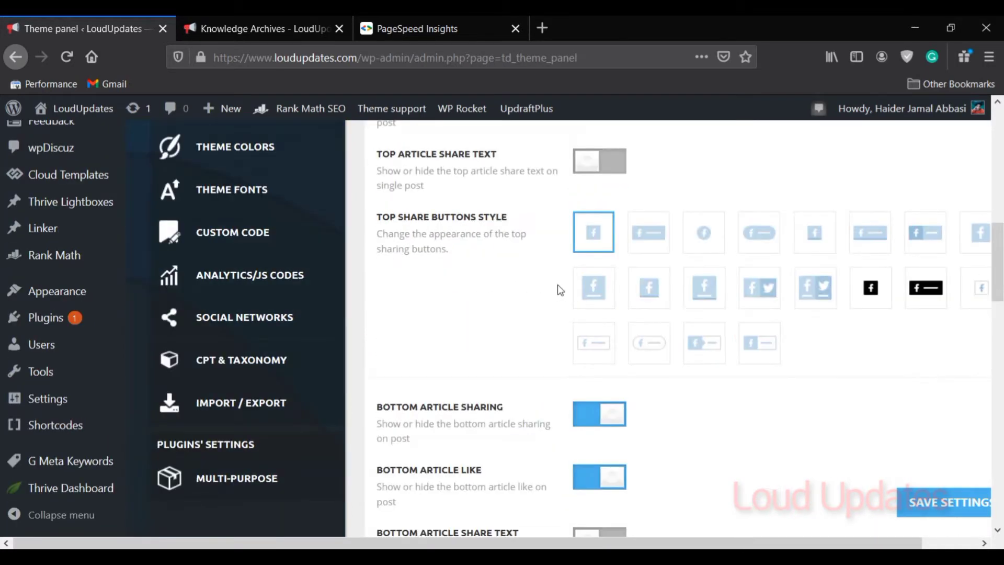
scroll(564, 289, "down", 3)
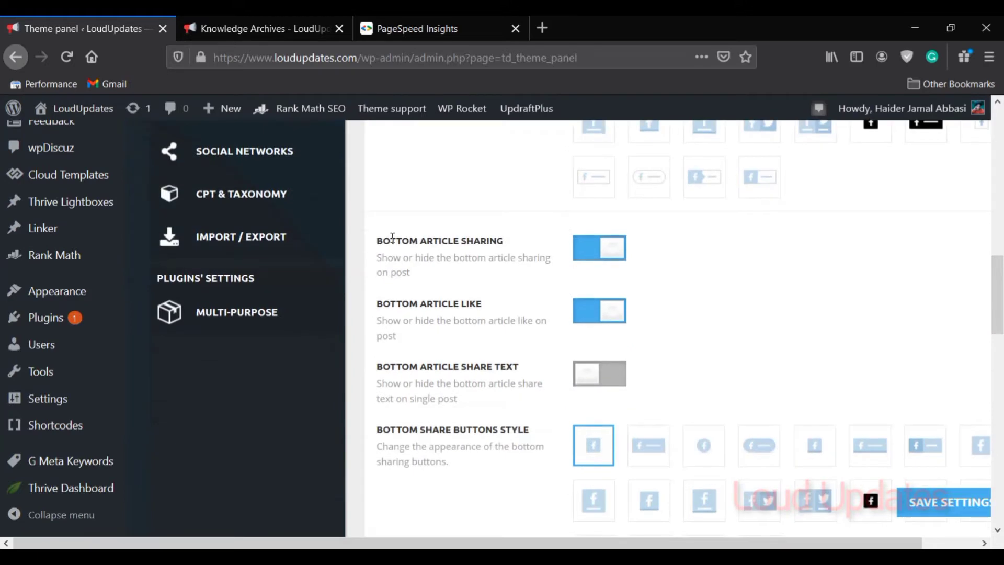
left_click_drag(379, 243, 455, 247)
left_click(507, 270)
scroll(507, 346, "up", 10)
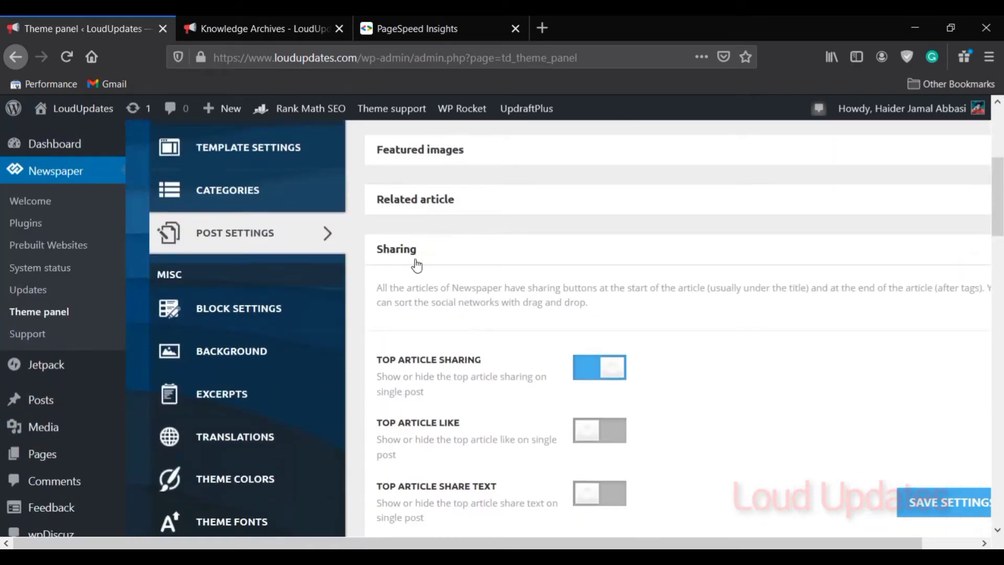
left_click(422, 266)
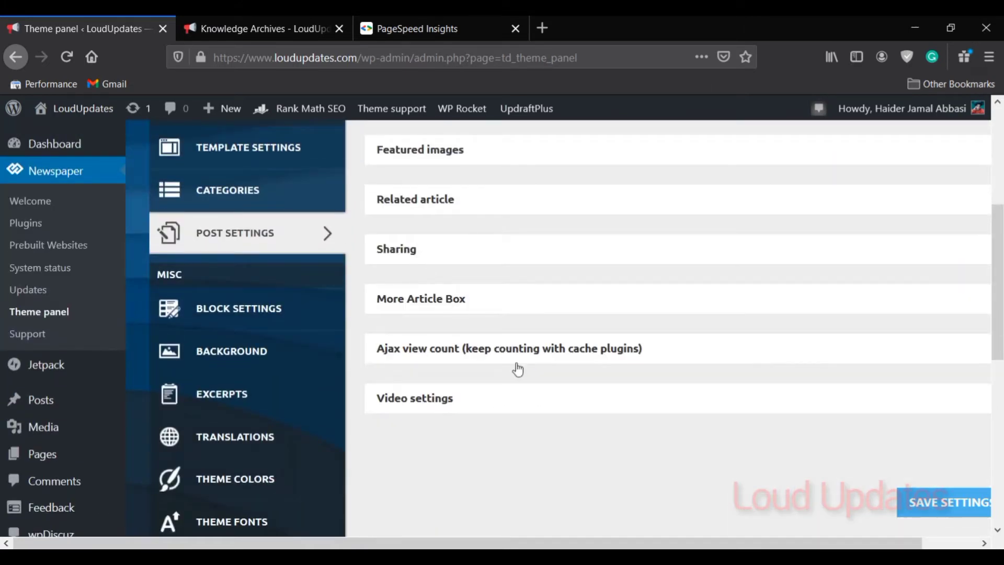
Step: Examine the Ajax view count option for cache plugins in the post settings
left_click(551, 359)
scroll(600, 410, "down", 5)
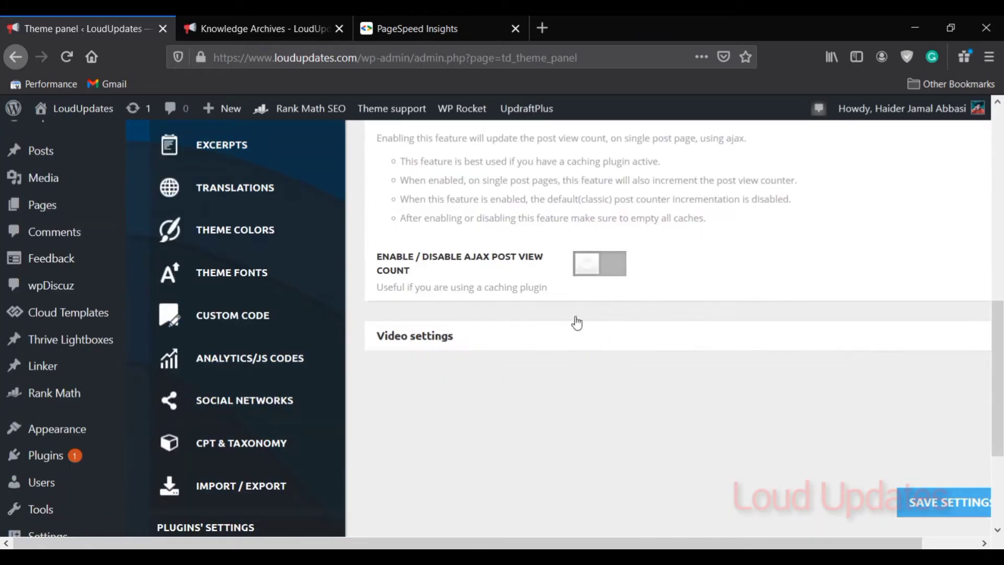
scroll(576, 321, "up", 2)
scroll(680, 348, "up", 5)
scroll(482, 366, "down", 3)
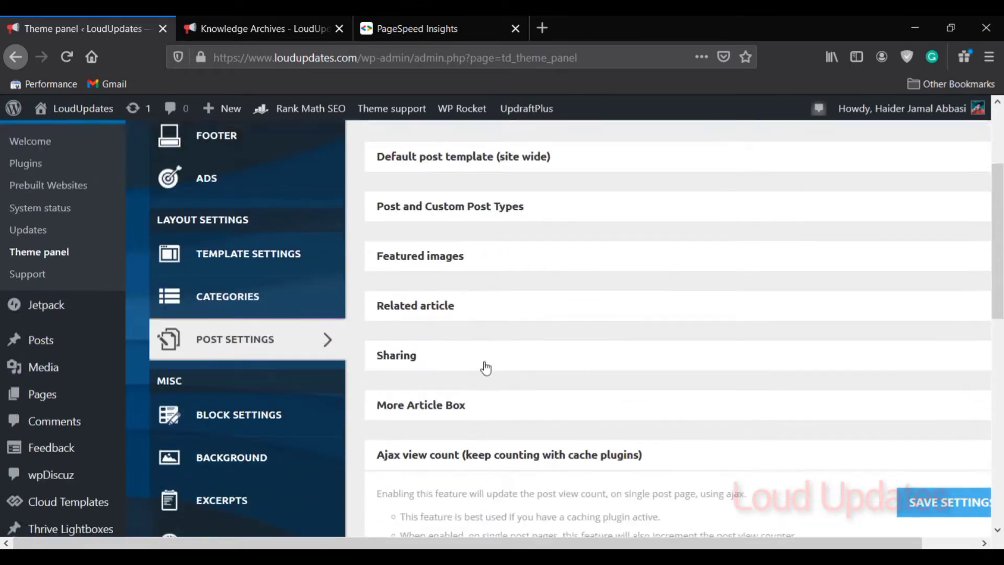
Step: Open the block settings and review the available global block header templates
left_click(300, 313)
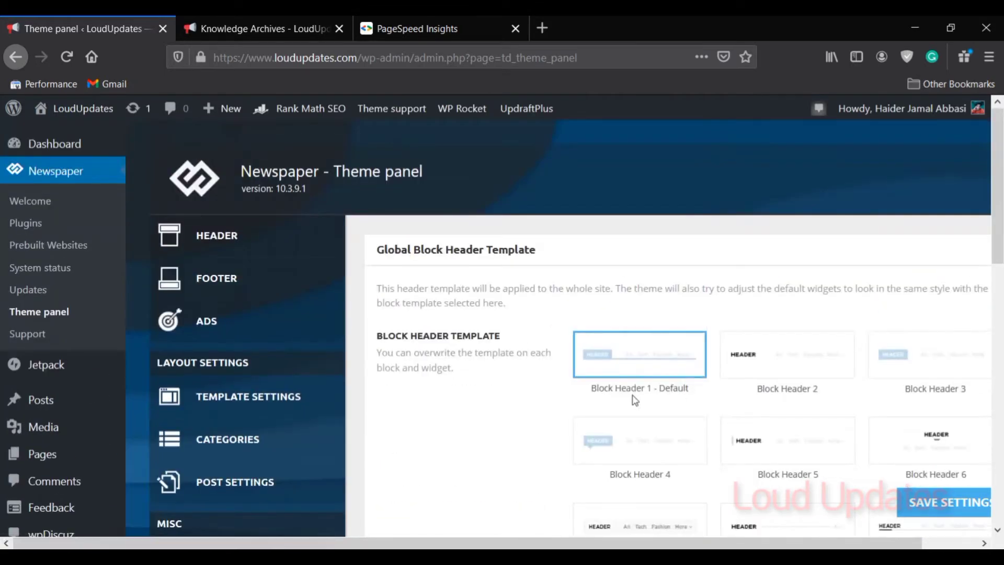
scroll(838, 358, "down", 5)
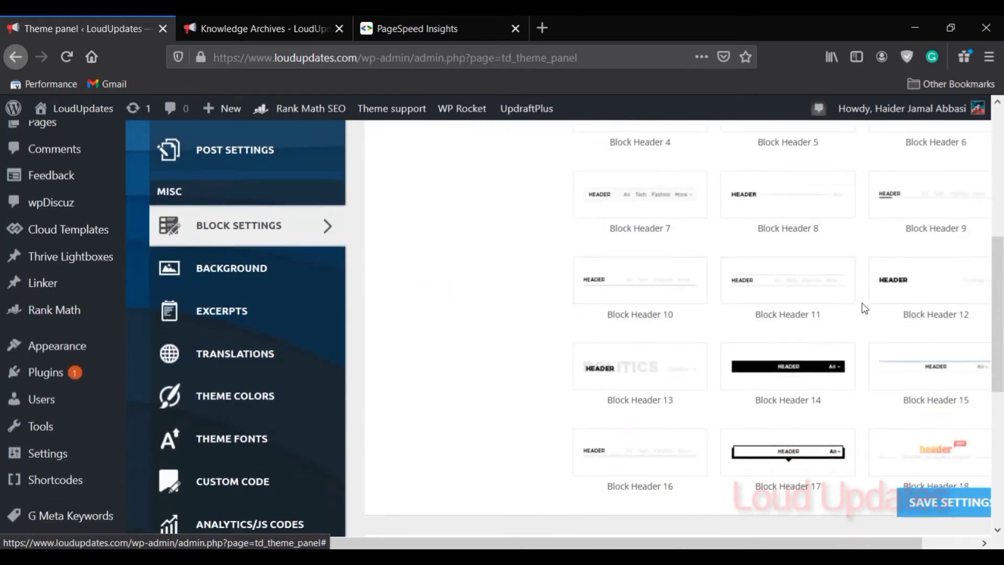
scroll(674, 289, "up", 4)
scroll(675, 290, "down", 4)
Step: Review the theme background options and the mobile menu/search background section of the background settings
left_click(264, 276)
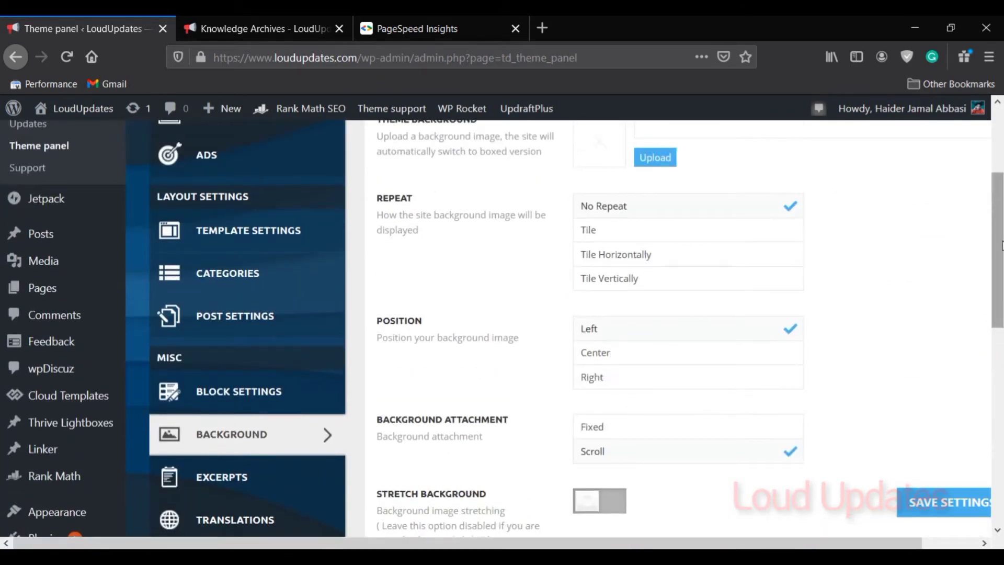
scroll(999, 246, "down", 3)
scroll(485, 403, "down", 3)
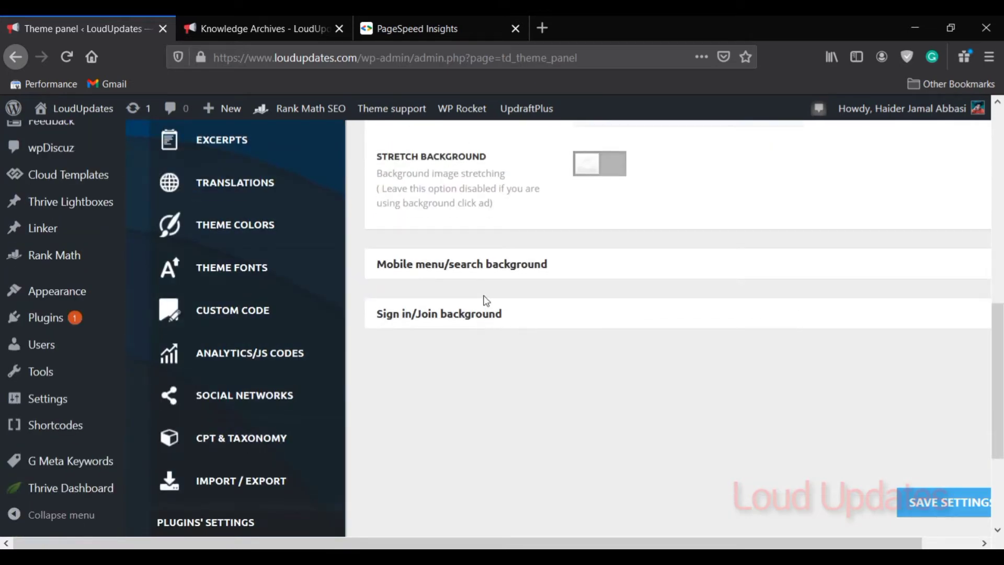
left_click(505, 267)
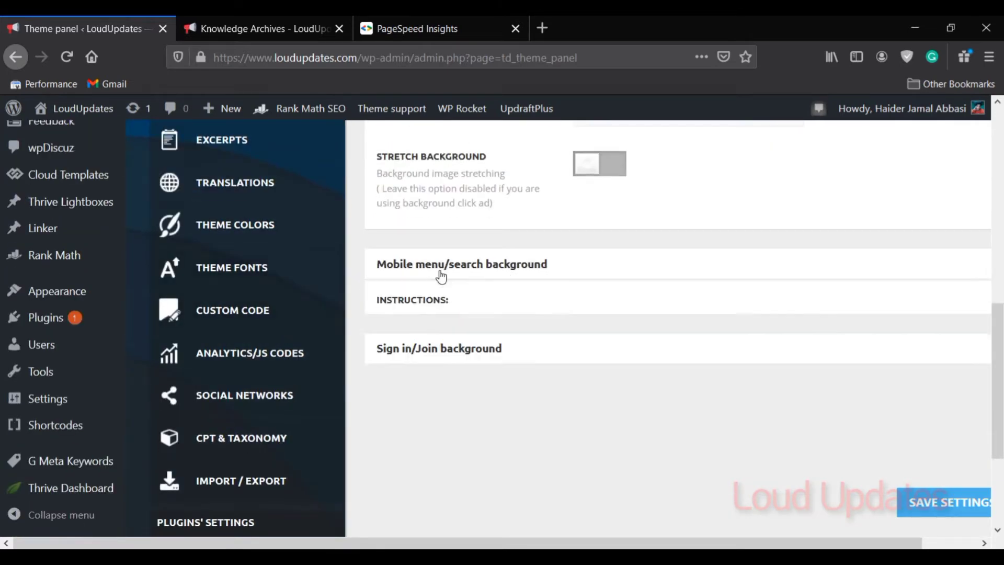
scroll(650, 395, "down", 3)
scroll(481, 325, "up", 7)
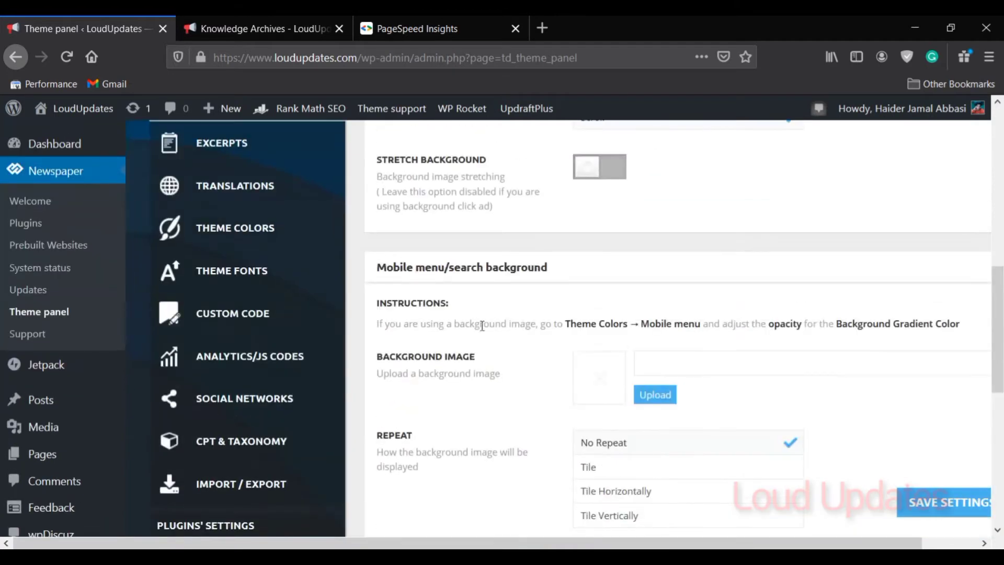
scroll(253, 415, "up", 2)
Step: Open the excerpts settings and look through the list of modules
left_click(207, 244)
scroll(505, 351, "up", 6)
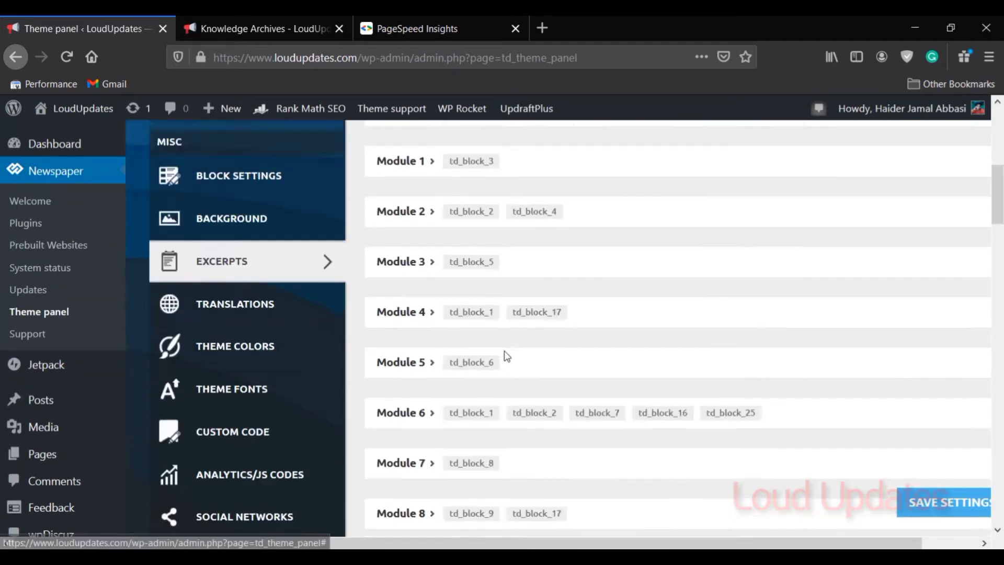
scroll(532, 337, "down", 4)
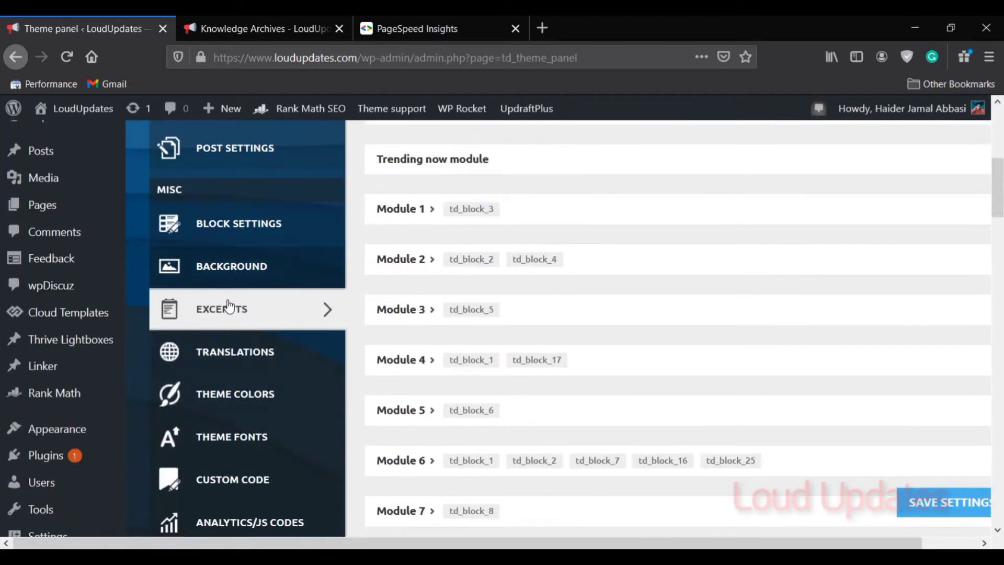
Step: Open the translations settings, view the section for loading an available translation, and collapse it
left_click(231, 353)
scroll(538, 278, "up", 6)
left_click(467, 256)
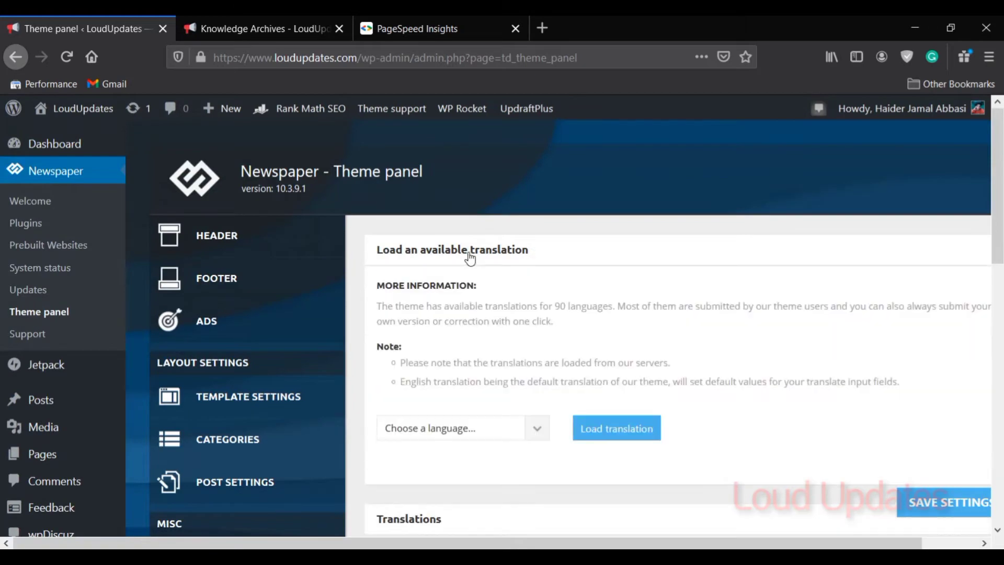
left_click(496, 256)
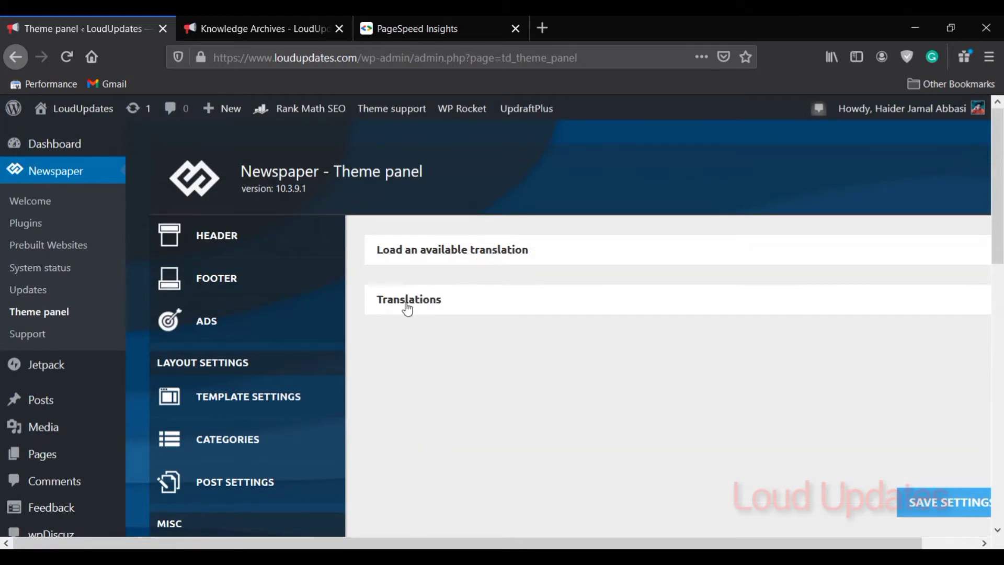
scroll(481, 365, "down", 3)
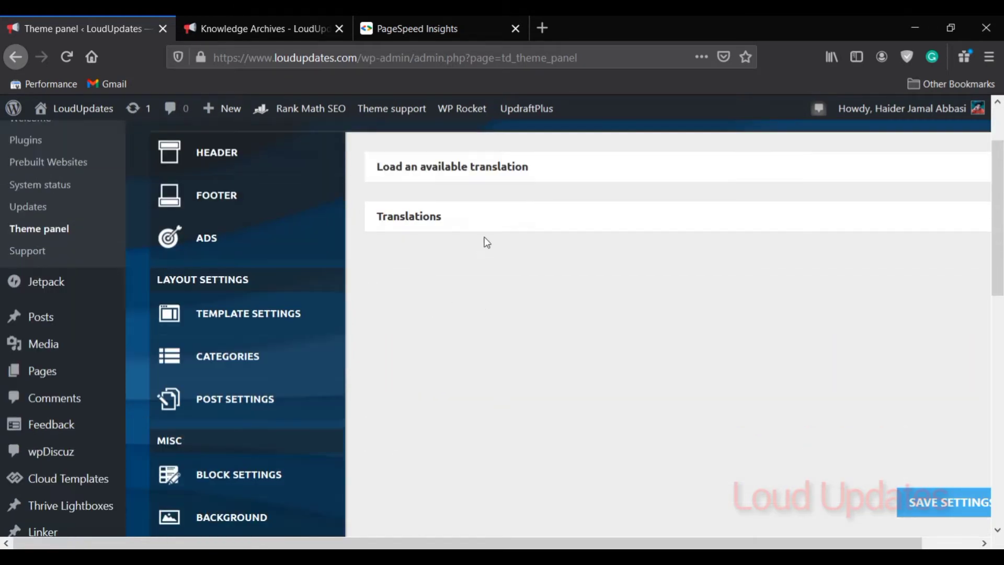
scroll(549, 274, "down", 9)
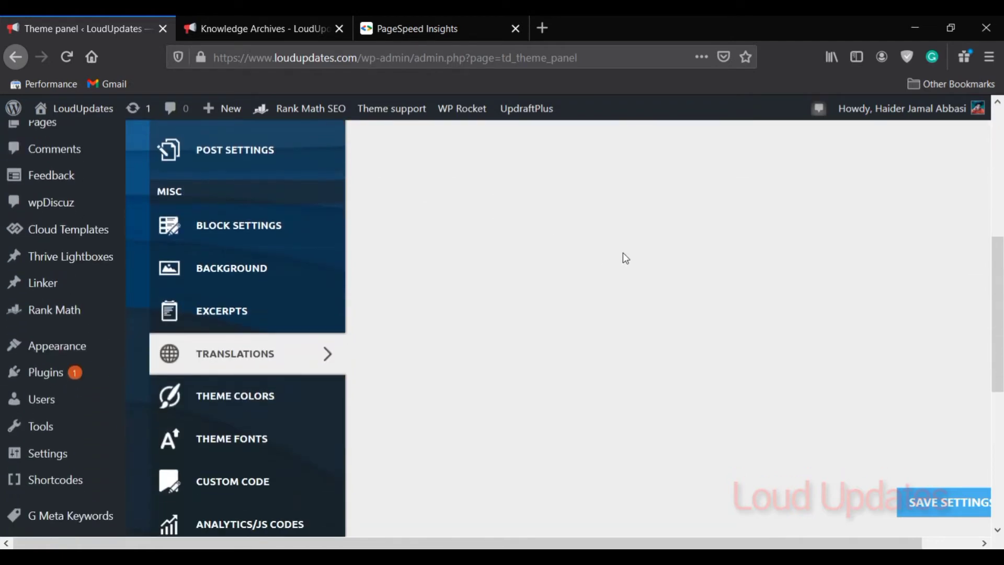
scroll(623, 256, "up", 12)
scroll(300, 299, "down", 15)
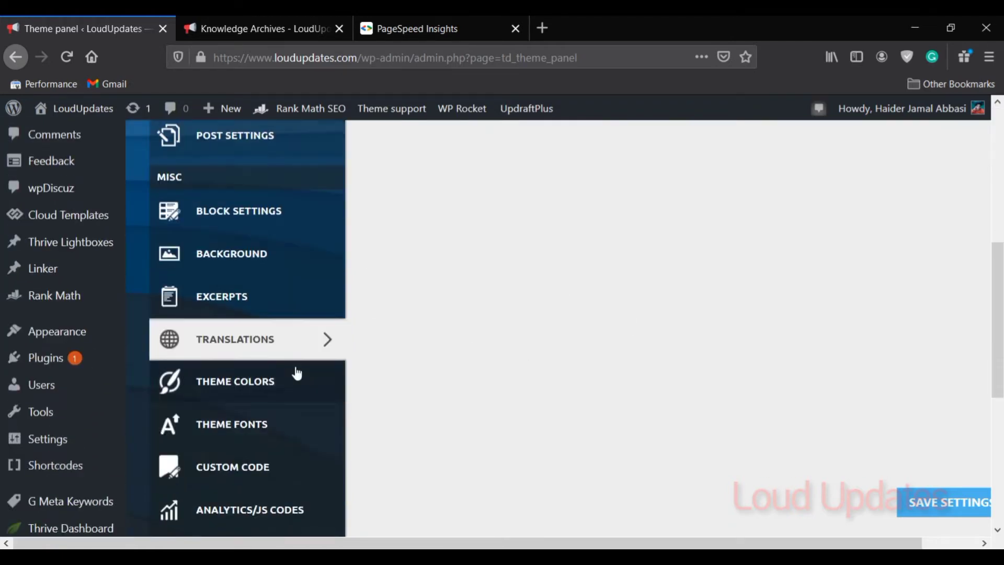
Step: Look through the header, footer and content sections of the theme colors, and examine the color options for posts
left_click(238, 312)
scroll(543, 314, "up", 9)
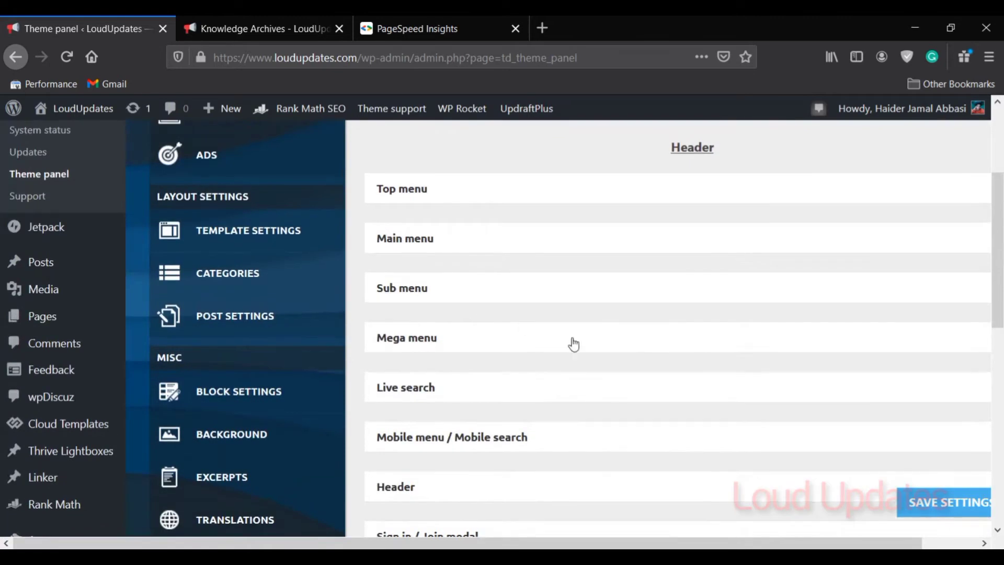
scroll(554, 351, "down", 9)
scroll(447, 388, "down", 2)
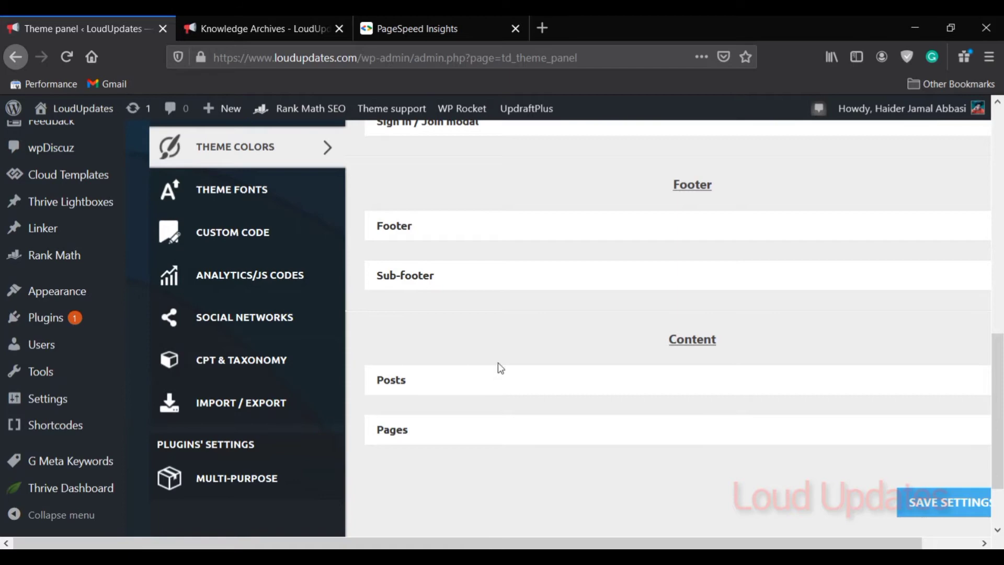
scroll(505, 363, "up", 6)
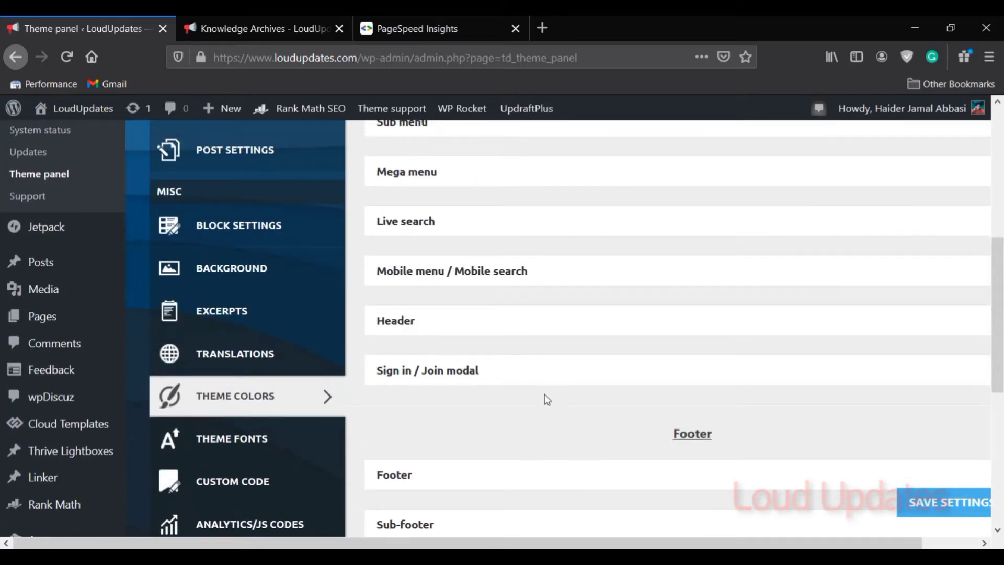
scroll(563, 376, "up", 2)
scroll(565, 376, "down", 8)
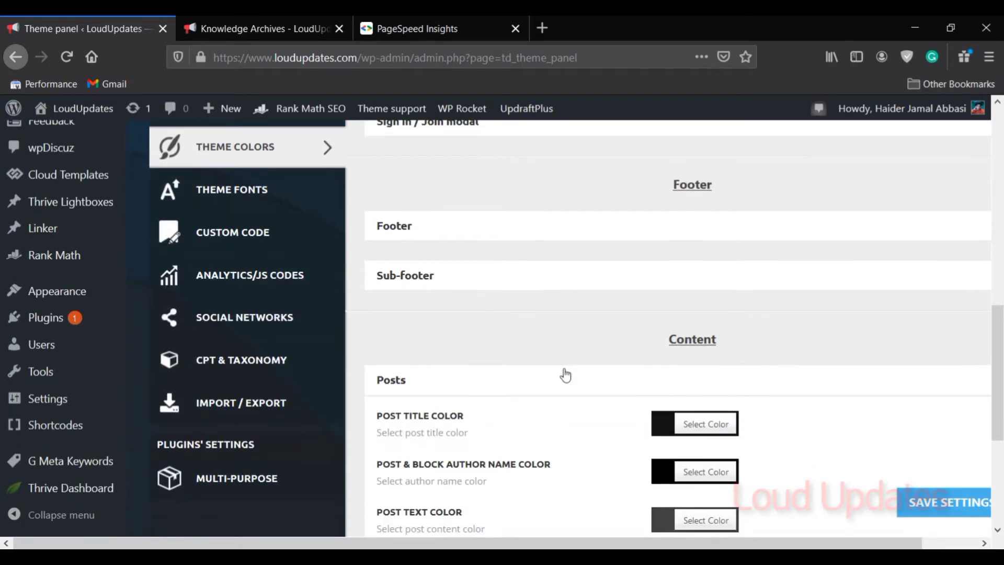
scroll(565, 375, "down", 4)
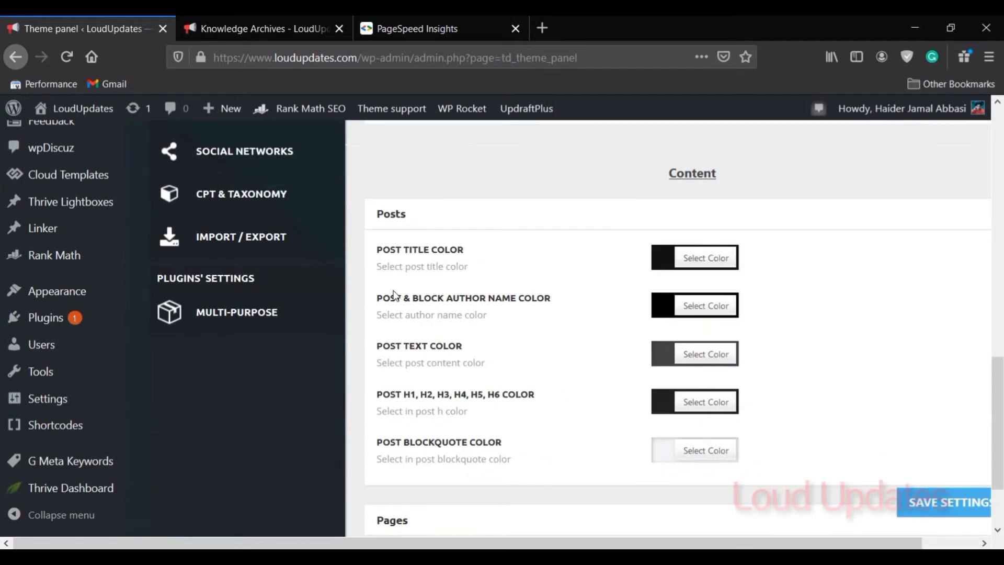
scroll(507, 458, "up", 4)
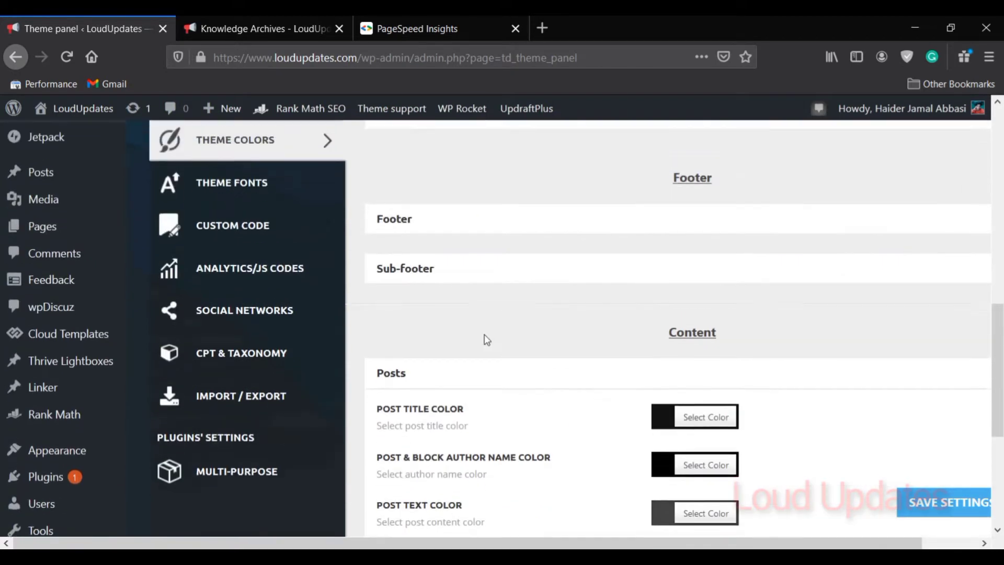
Step: Examine the Sign in / Join modal color options in the theme colors
scroll(523, 314, "up", 4)
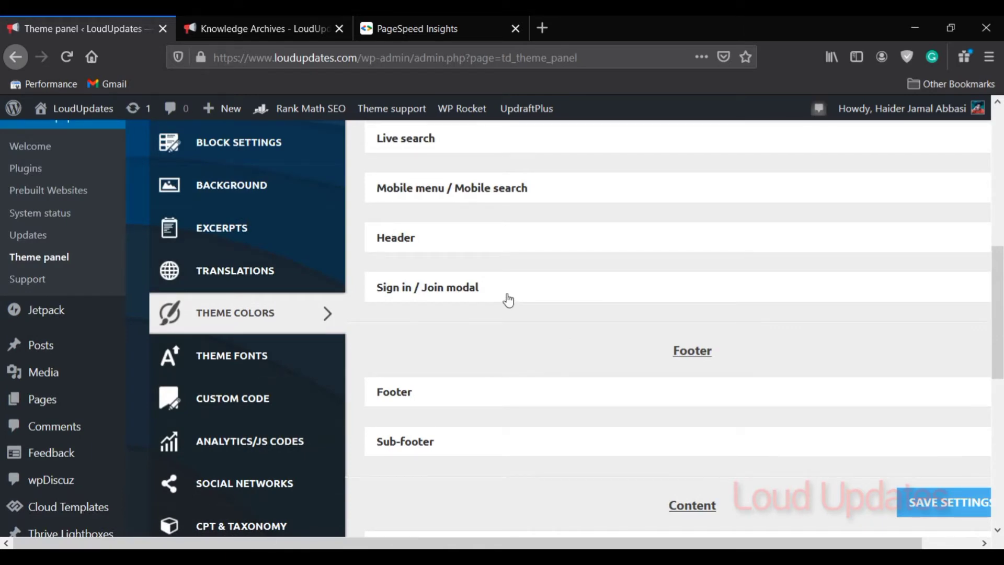
scroll(383, 283, "up", 2)
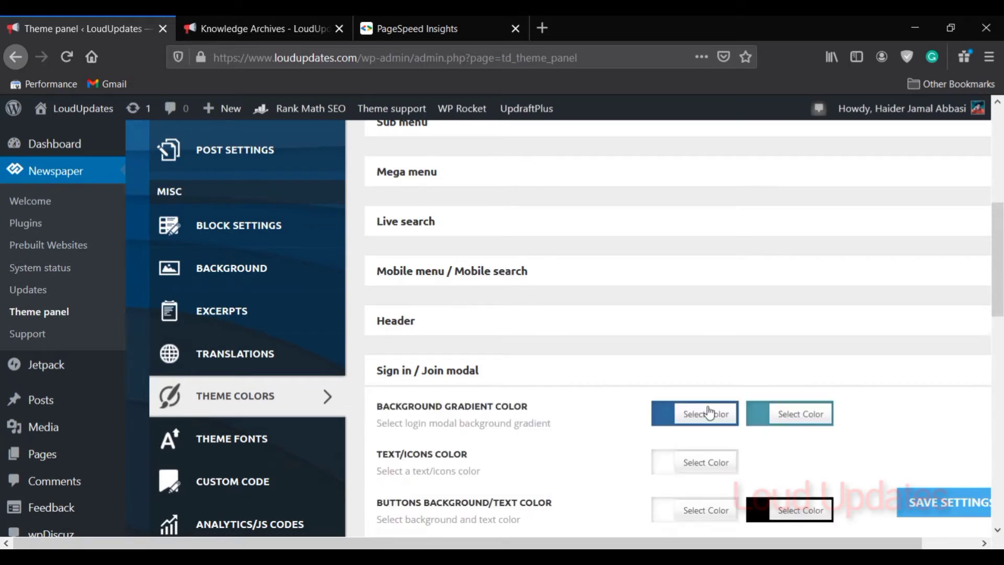
scroll(565, 347, "down", 5)
scroll(560, 346, "up", 8)
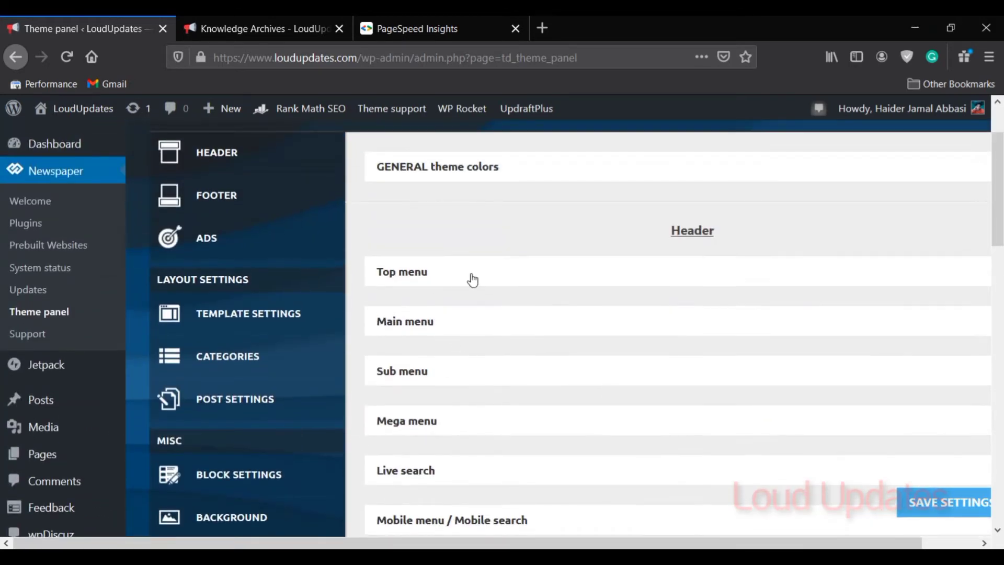
scroll(472, 280, "down", 3)
scroll(269, 314, "down", 5)
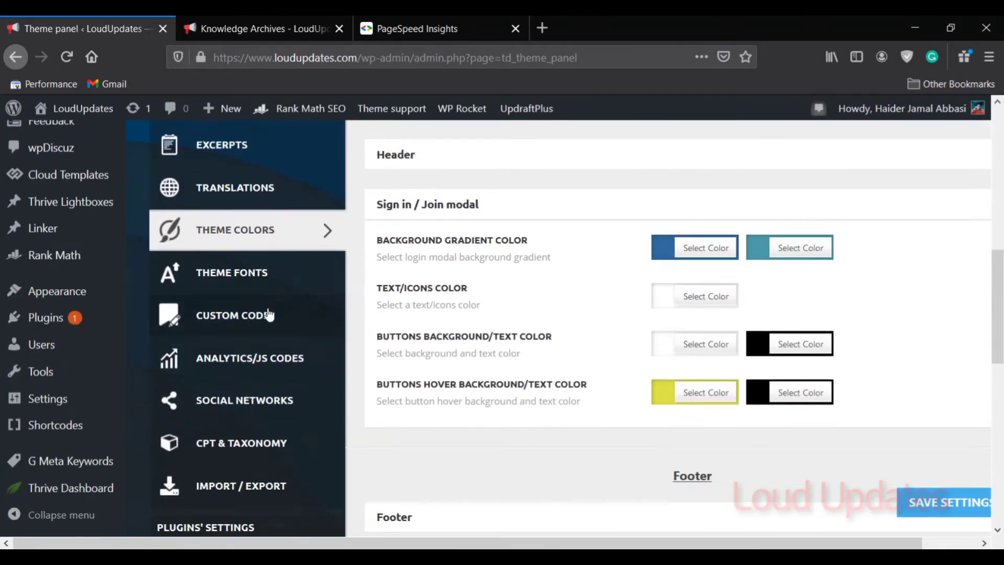
Step: Open the theme fonts settings and look through the font sections, including post title, post content and footer
left_click(235, 274)
scroll(599, 293, "up", 6)
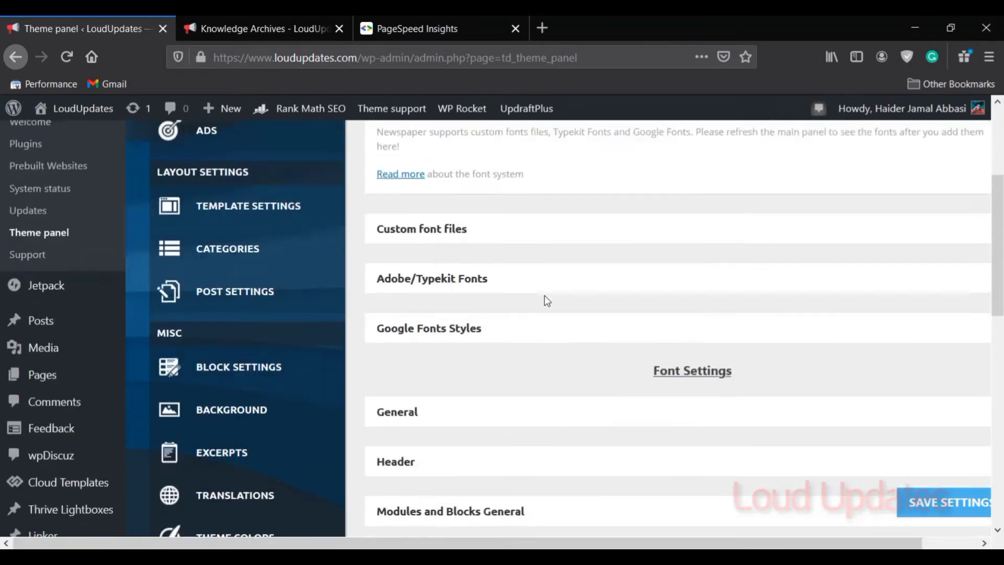
scroll(340, 303, "down", 5)
scroll(382, 327, "down", 3)
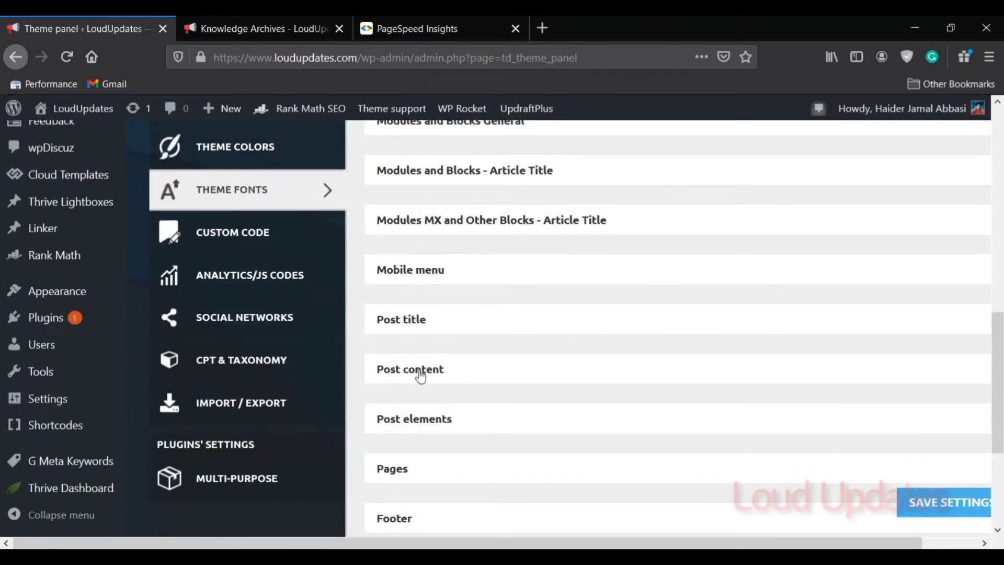
scroll(526, 376, "down", 3)
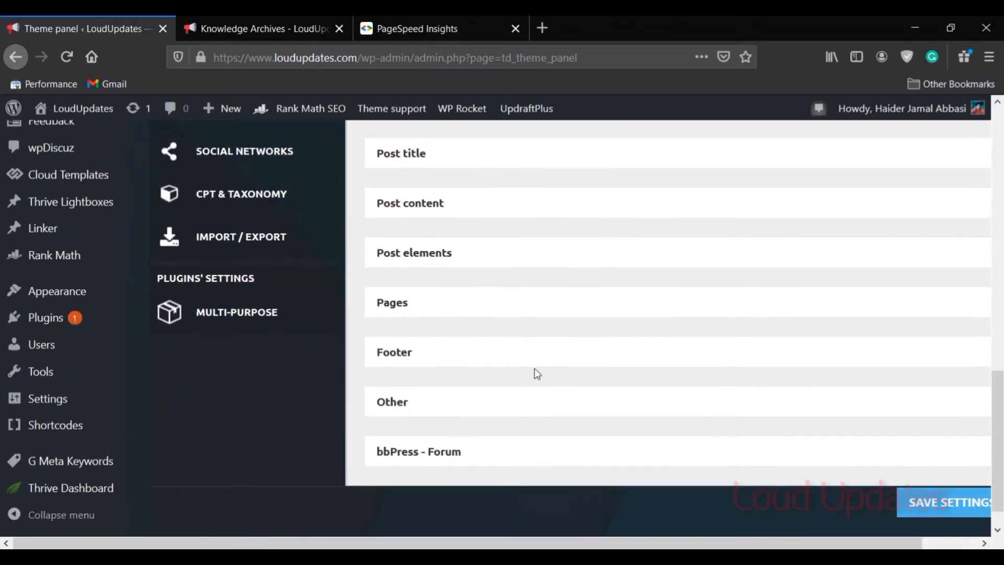
scroll(516, 359, "up", 5)
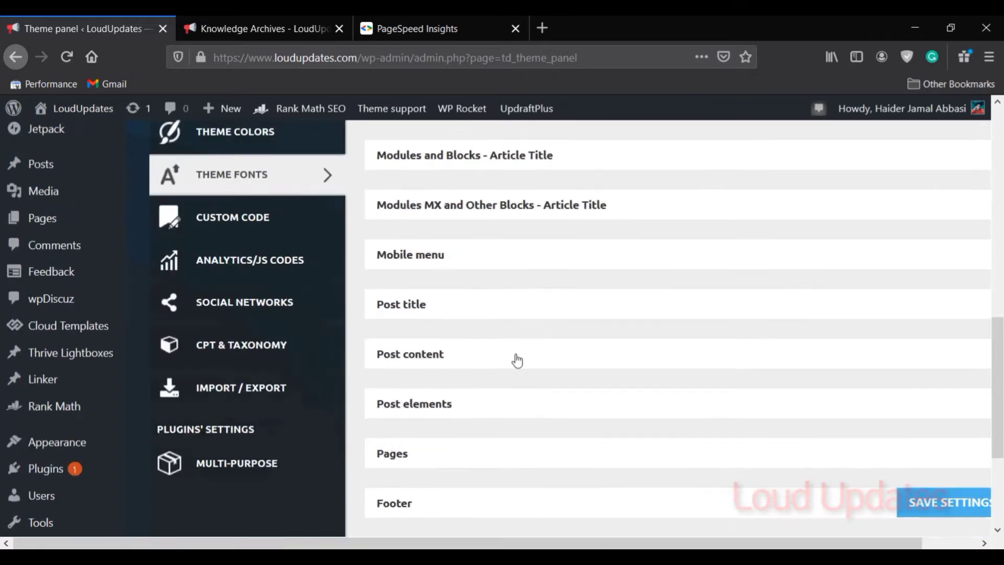
scroll(529, 354, "down", 2)
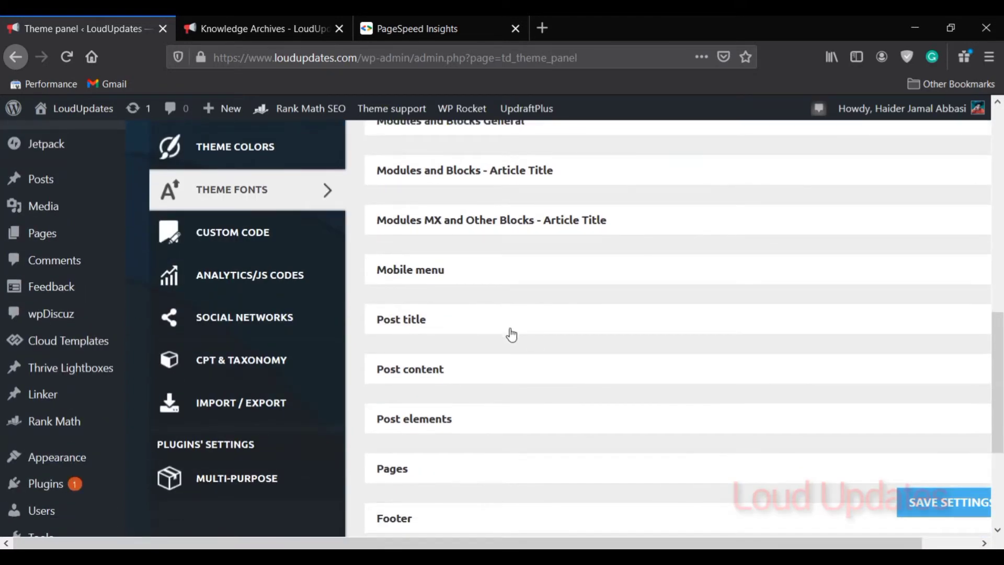
Step: Open the post content font section and view the font family choices for post content
left_click(512, 337)
scroll(377, 272, "down", 3)
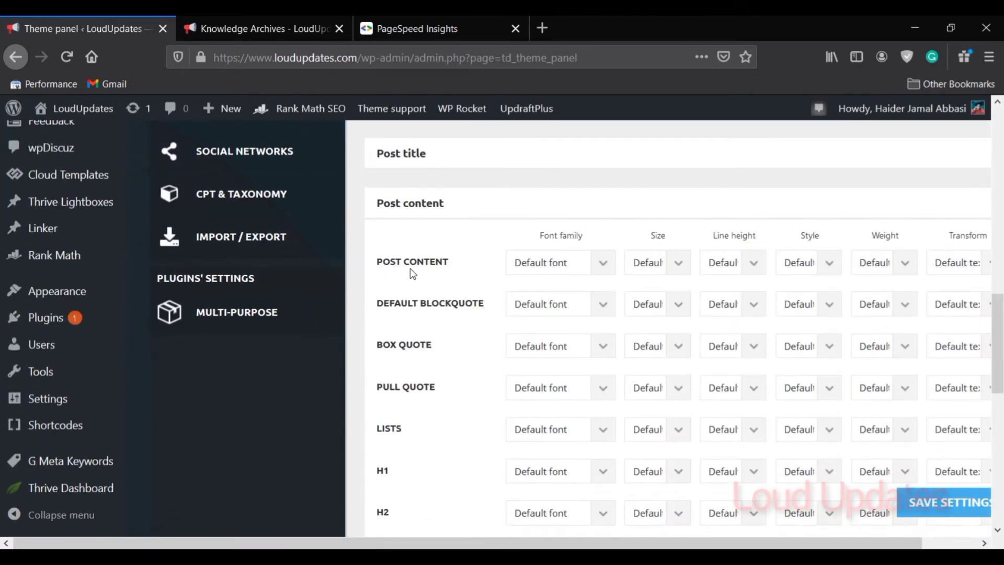
left_click(545, 264)
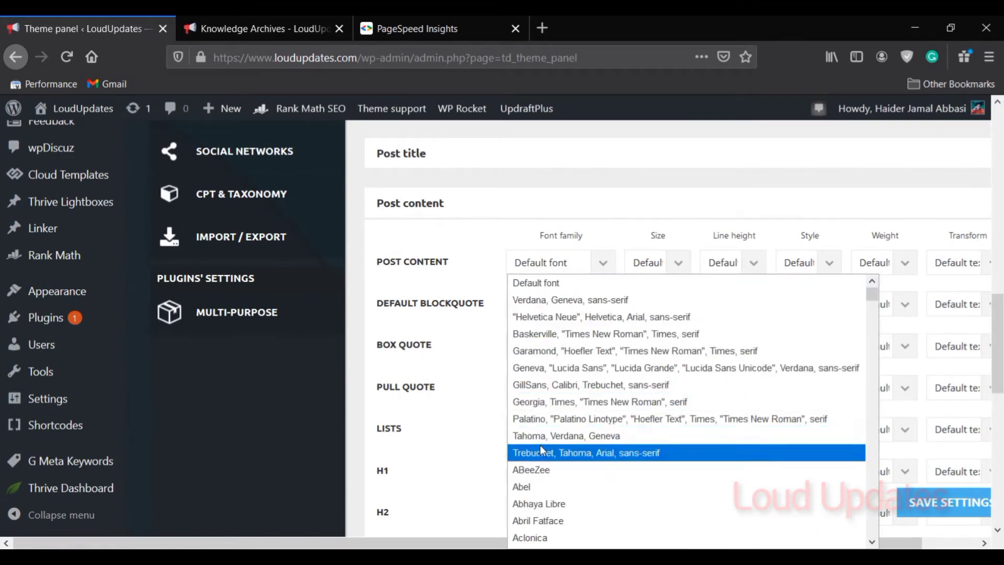
scroll(540, 316, "down", 3)
left_click(465, 278)
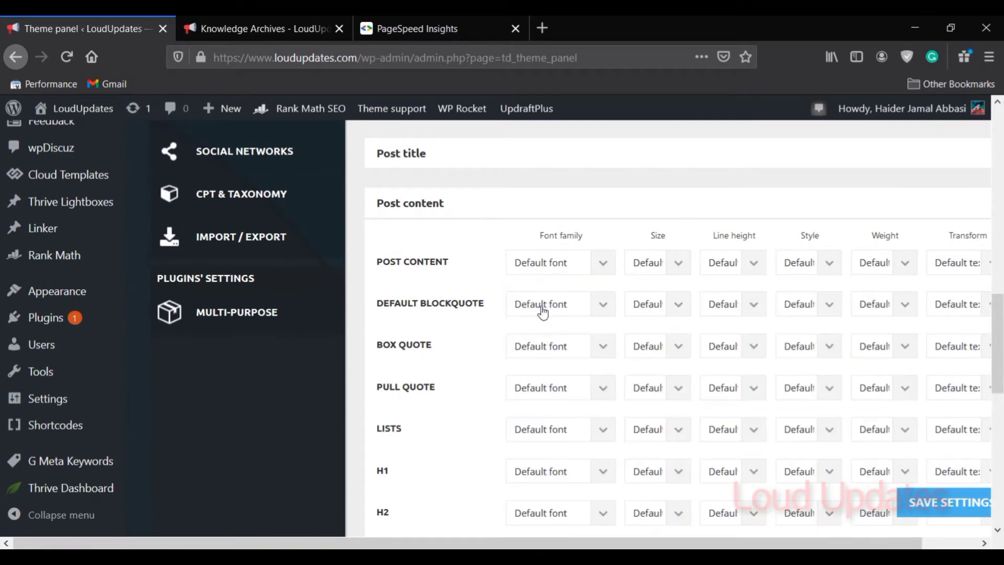
Step: Look through the font family choices for the default blockquote and headings in the post content fonts, leaving them unchanged
left_click(543, 304)
scroll(549, 365, "down", 5)
left_click(448, 280)
scroll(558, 457, "down", 6)
scroll(535, 320, "up", 9)
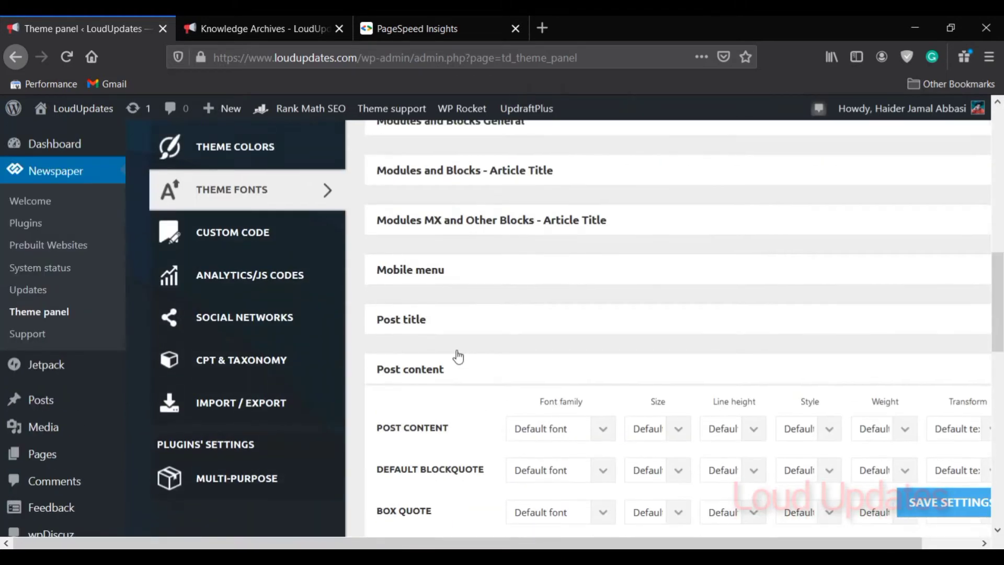
scroll(466, 371, "down", 5)
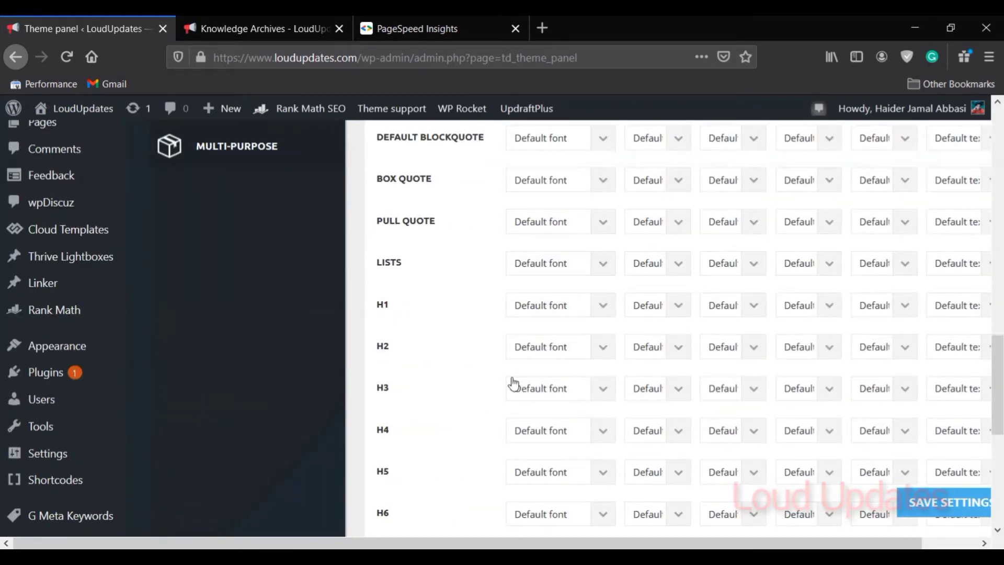
left_click(533, 361)
scroll(534, 156, "up", 2)
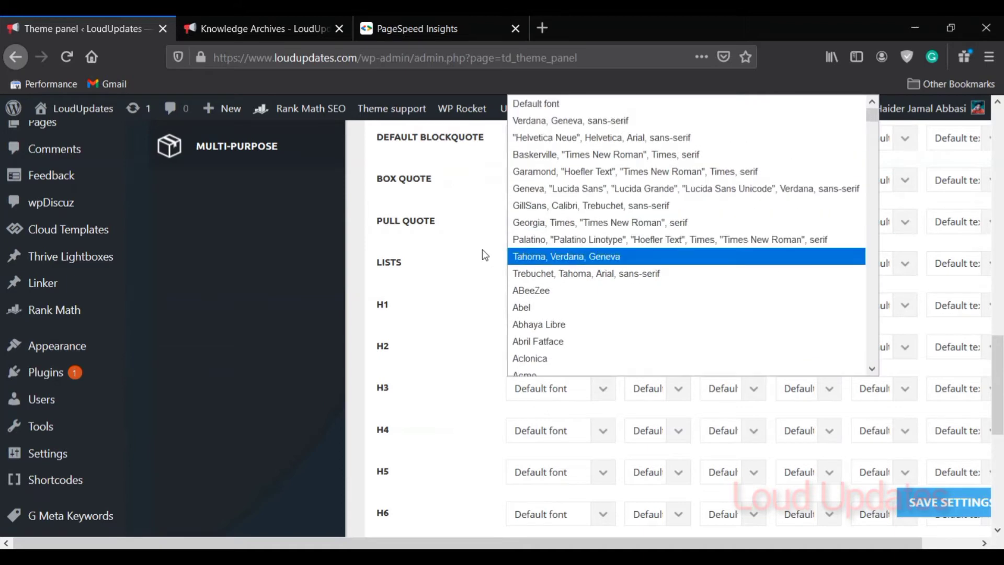
left_click(490, 257)
scroll(490, 257, "up", 6)
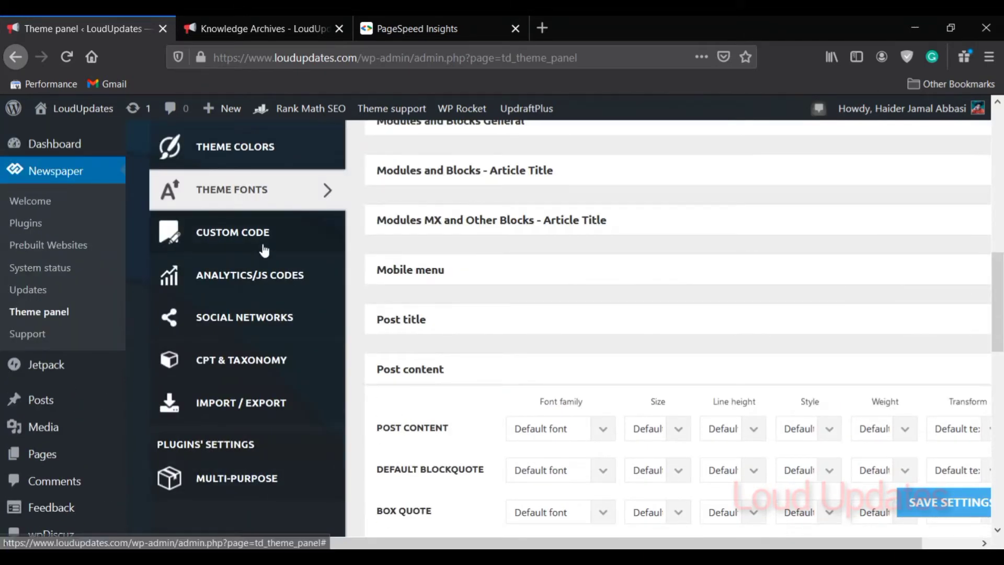
Step: Open the custom code settings briefly, and examine the header and footer script code fields in the Analytics/JS codes settings
left_click(246, 232)
scroll(479, 272, "down", 6)
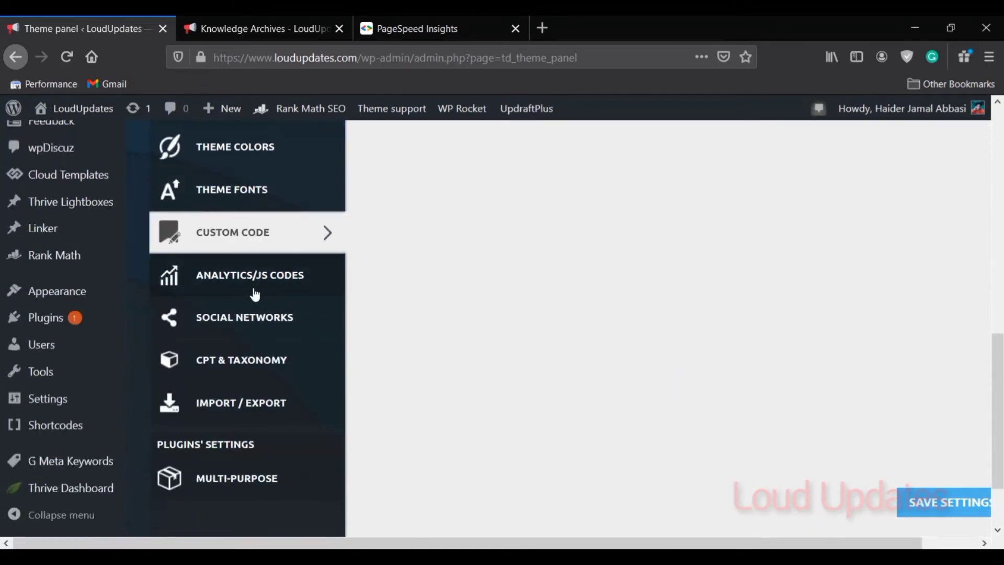
left_click(301, 287)
scroll(399, 320, "up", 10)
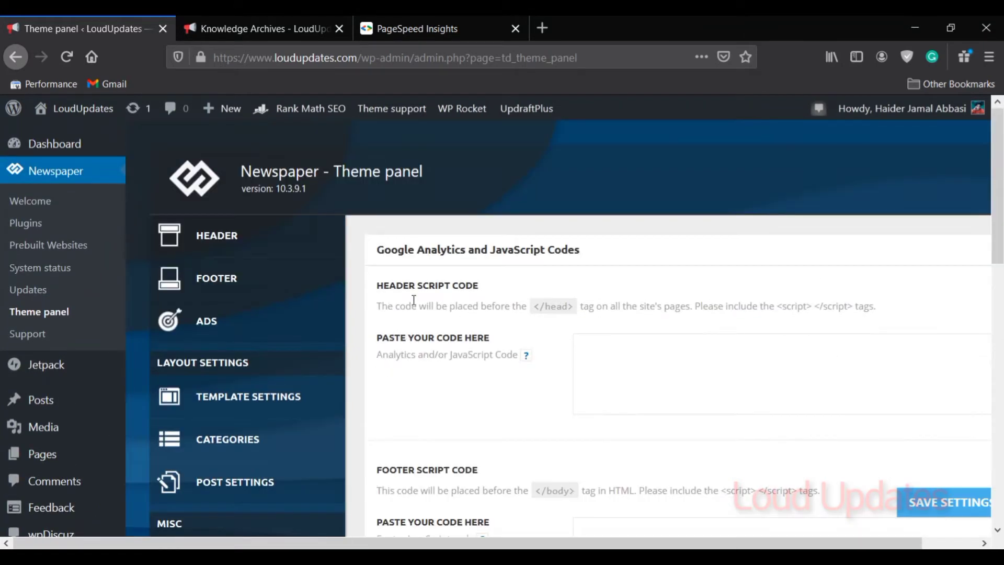
scroll(428, 322, "down", 5)
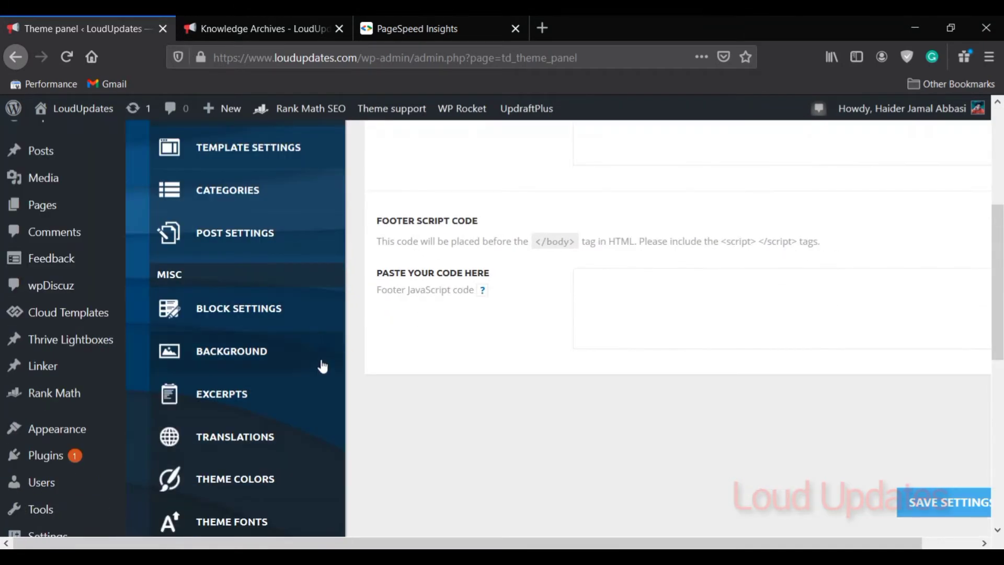
scroll(314, 356, "down", 6)
Step: Open the social networks settings and look through the Instagram, YouTube, Flickr and social network sections
left_click(238, 325)
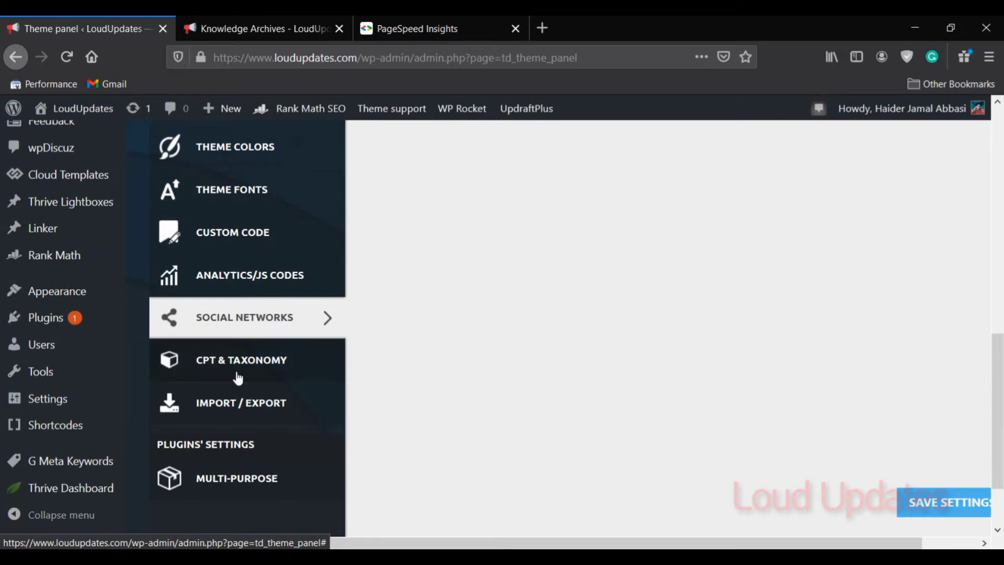
scroll(561, 262, "up", 2)
scroll(622, 210, "down", 2)
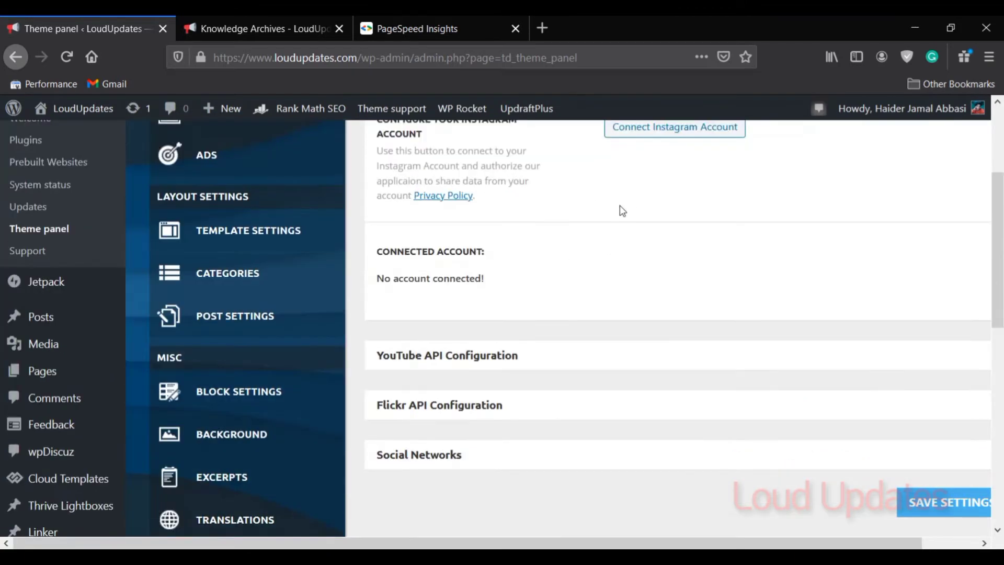
scroll(477, 426, "up", 2)
scroll(365, 298, "down", 11)
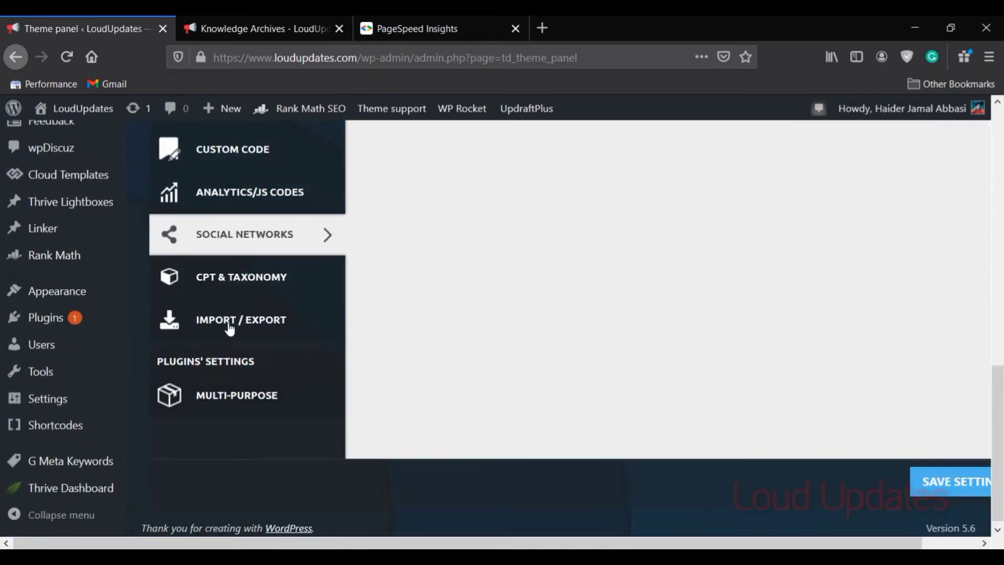
scroll(1000, 283, "up", 3)
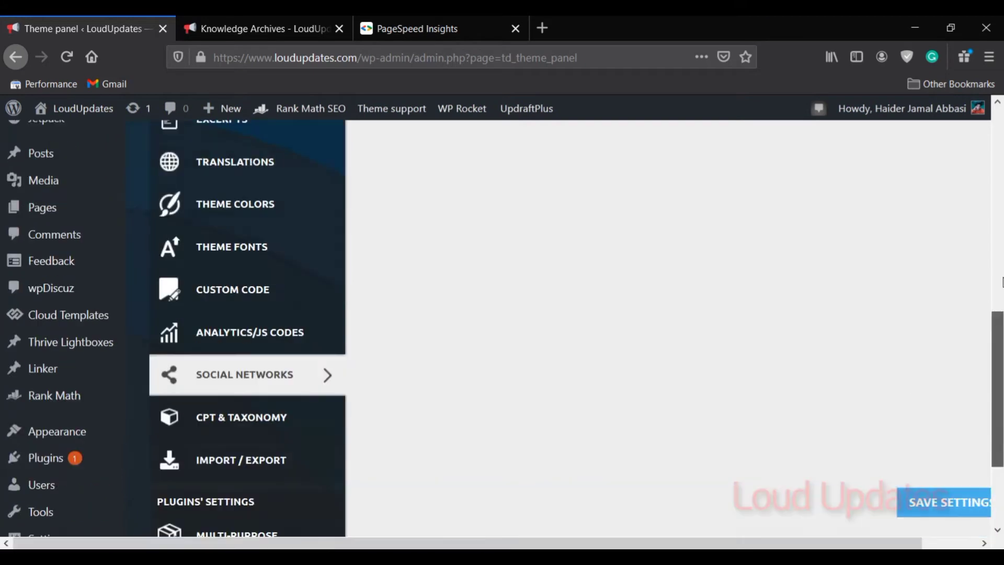
Step: Save the theme panel settings
left_click_drag(1003, 282, 1000, 160)
left_click(941, 494)
scroll(662, 340, "up", 3)
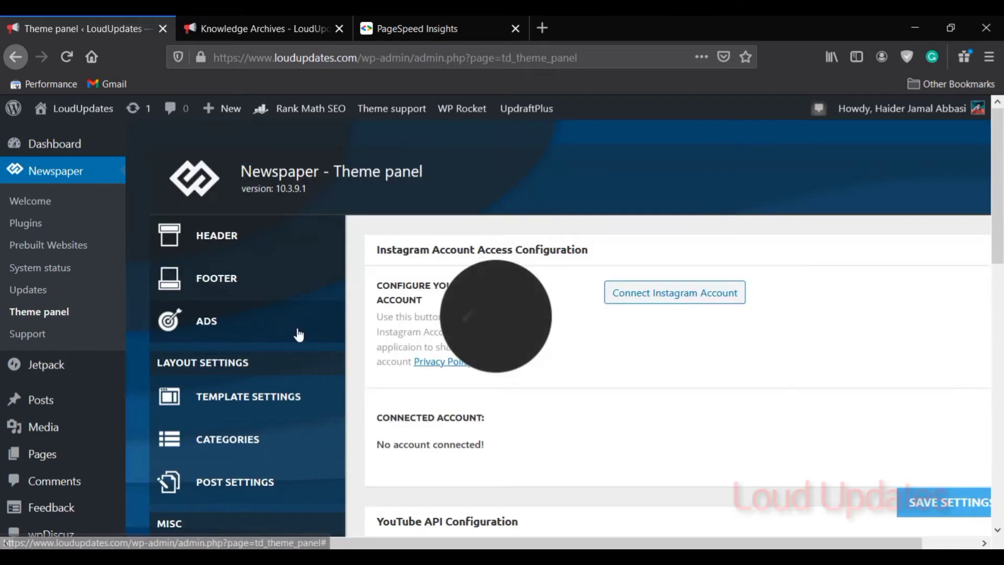
Step: Open the theme's prebuilt websites and look through the PRO designs
left_click(37, 259)
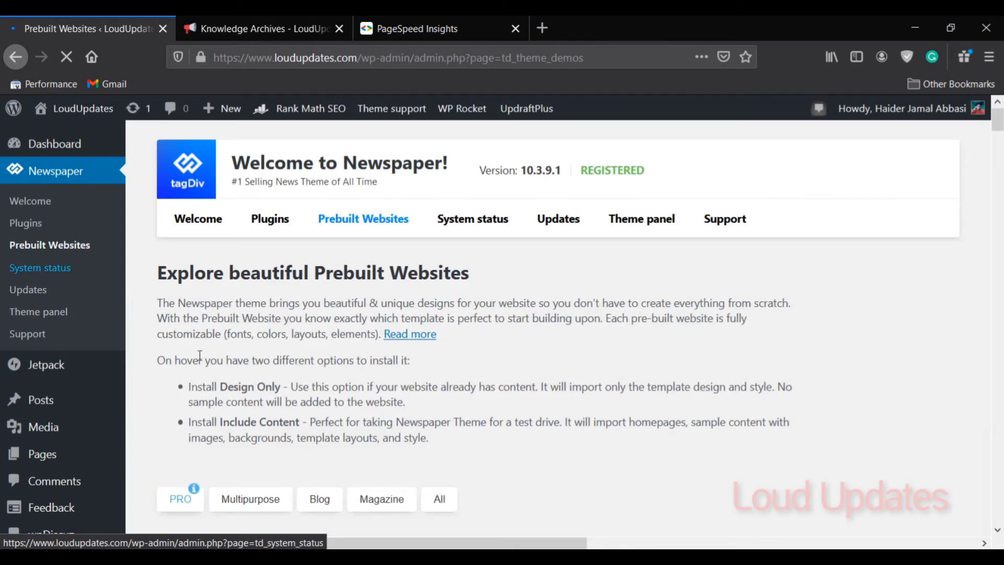
scroll(242, 417, "down", 3)
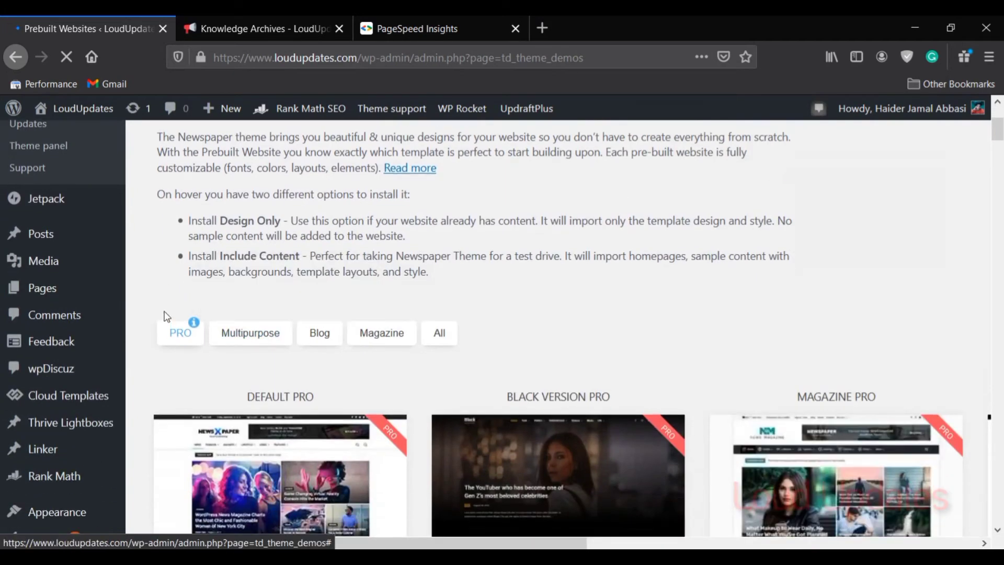
scroll(272, 309, "down", 3)
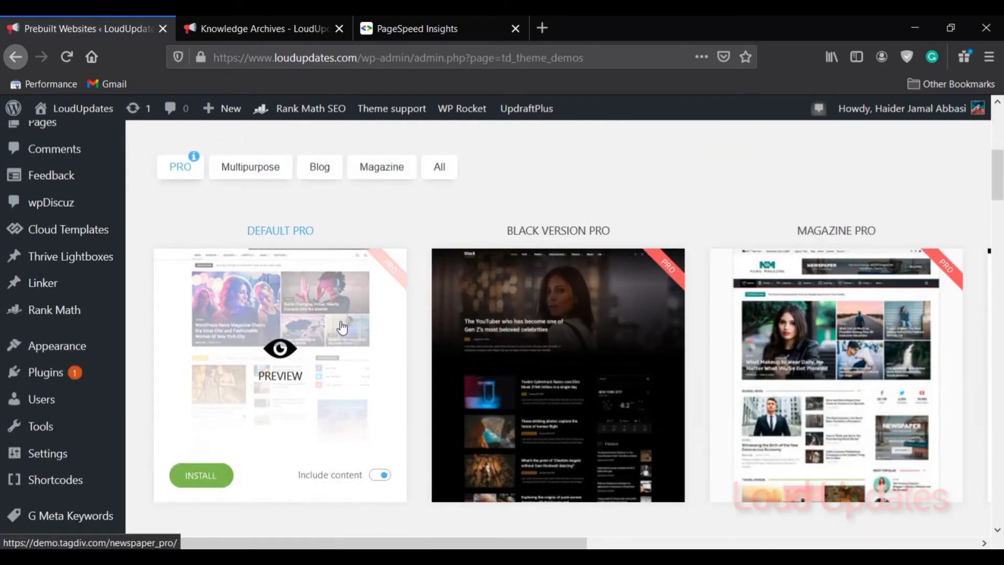
scroll(837, 324, "down", 6)
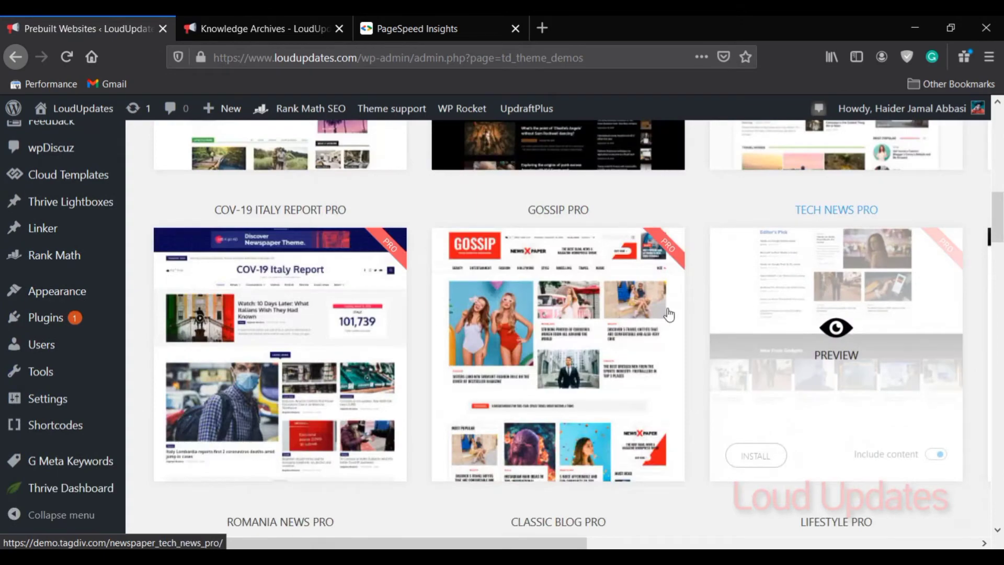
scroll(280, 334, "down", 6)
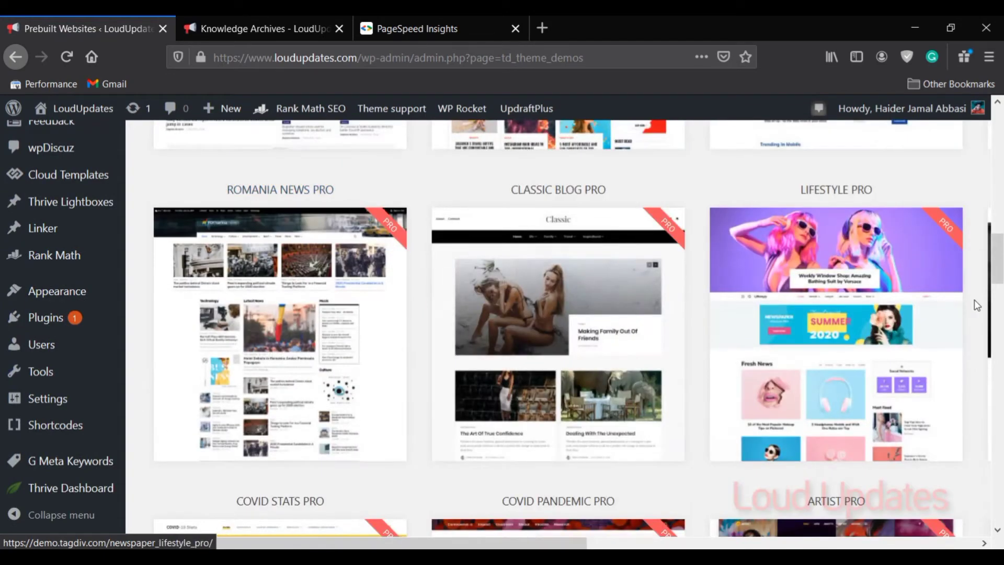
scroll(975, 299, "down", 5)
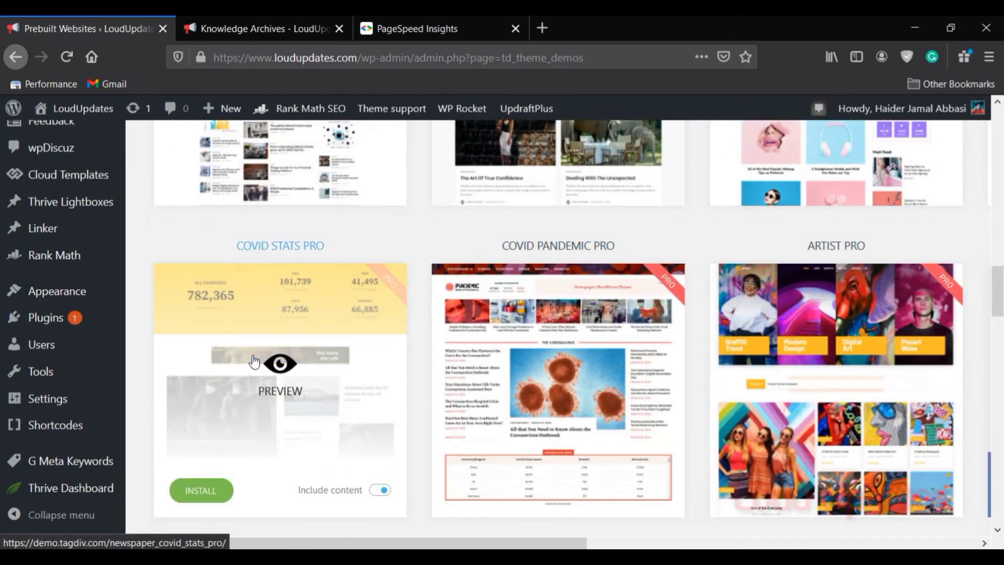
scroll(254, 361, "down", 6)
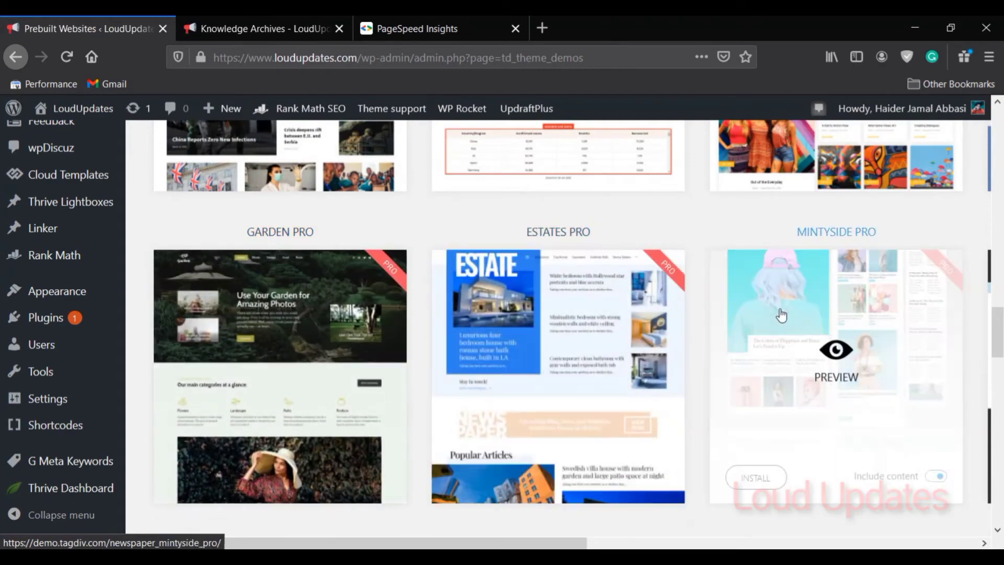
scroll(884, 324, "down", 6)
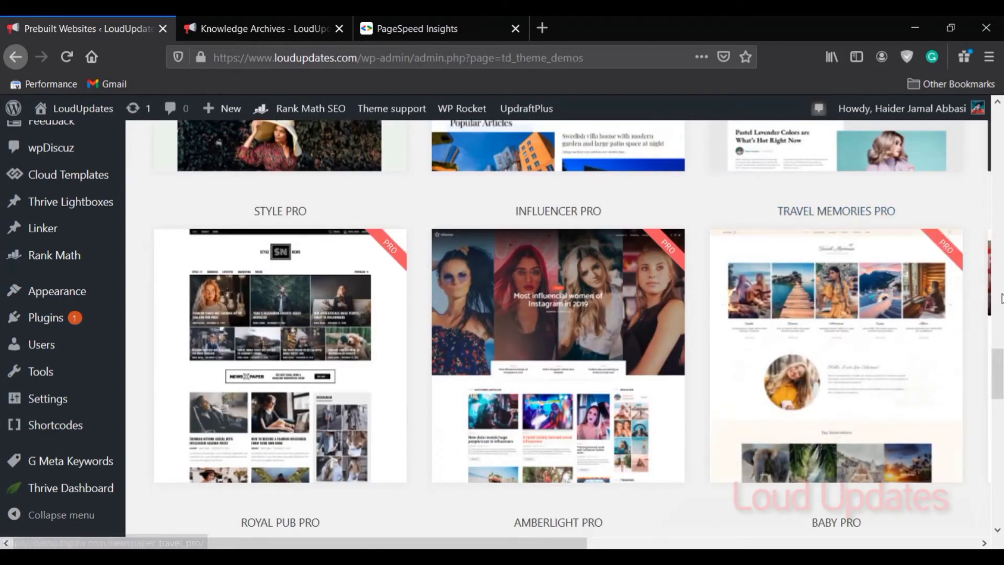
left_click_drag(1002, 362, 1000, 151)
scroll(302, 294, "up", 2)
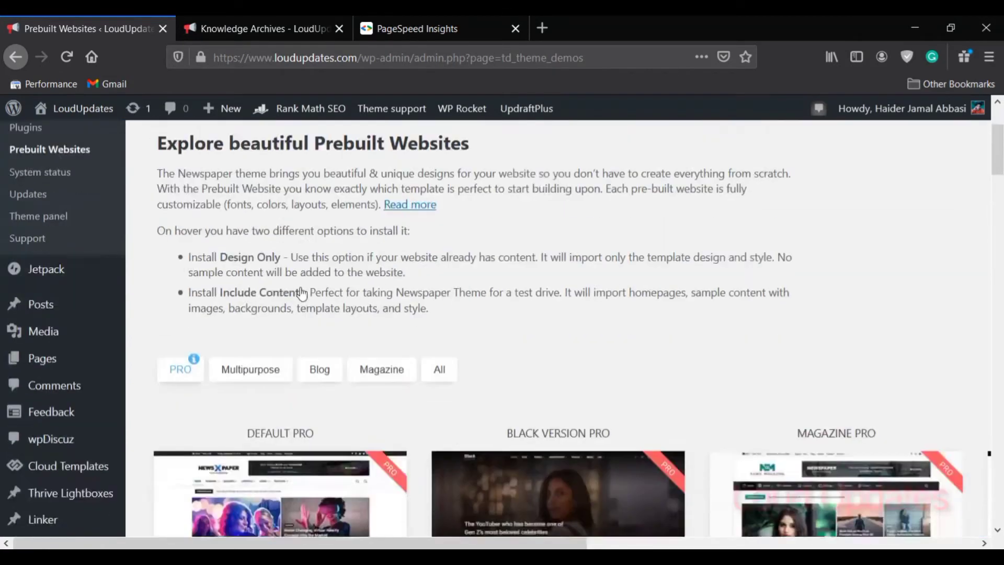
Step: Locate the Default PRO prebuilt website and open its preview in a new tab
scroll(301, 294, "down", 3)
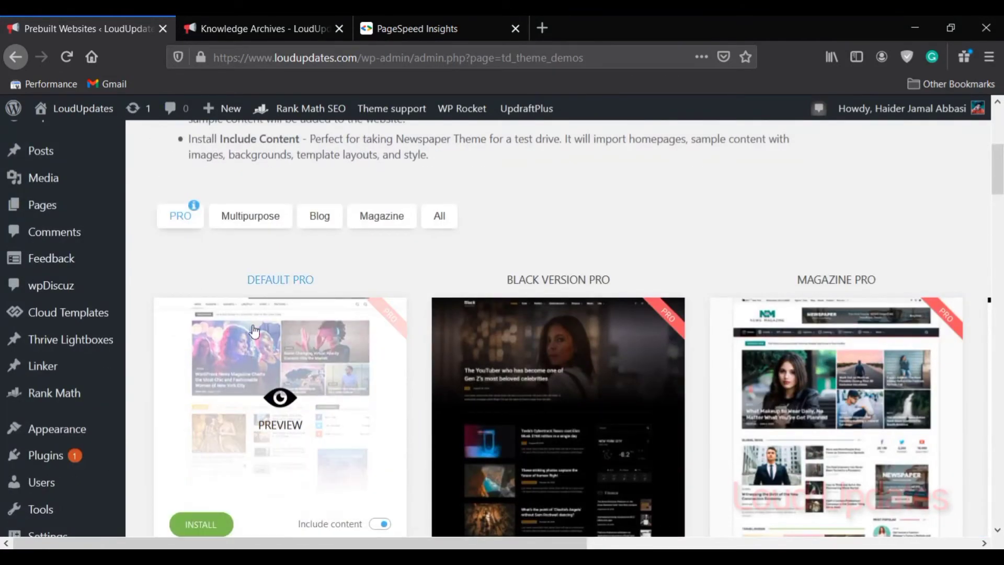
left_click_drag(235, 279, 328, 279)
left_click(365, 279)
scroll(365, 277, "down", 5)
scroll(280, 337, "up", 3)
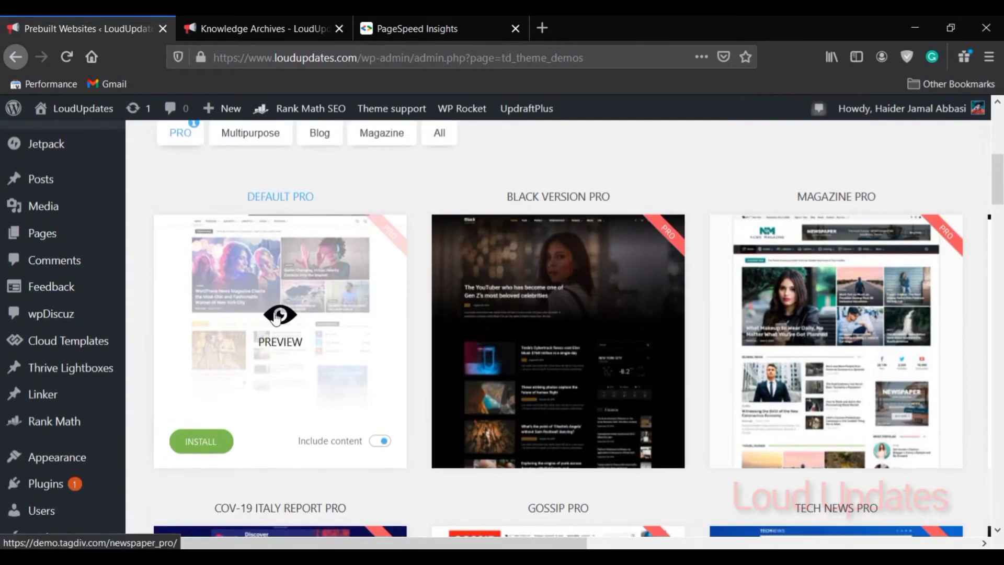
right_click(278, 331)
left_click(246, 259)
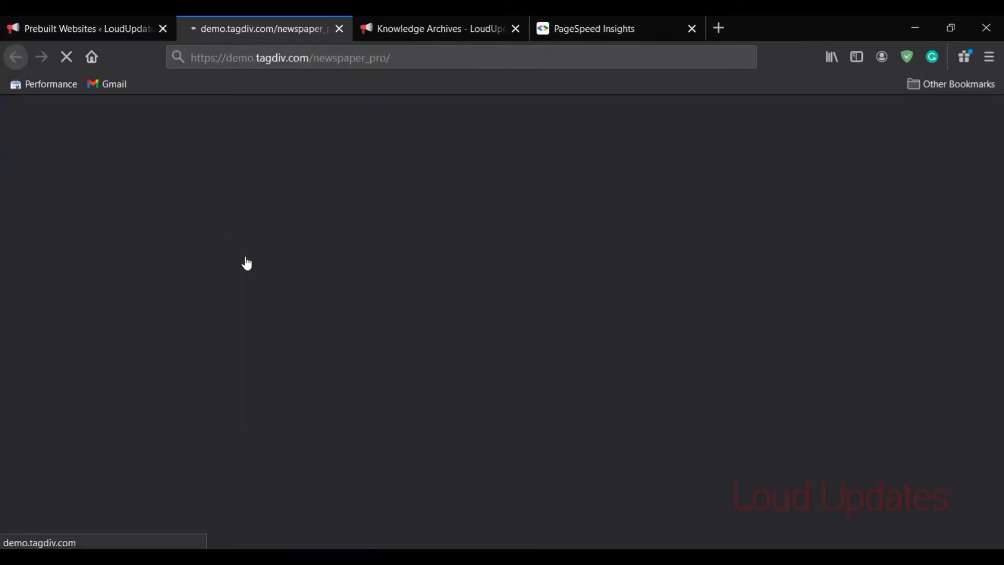
left_click_drag(422, 55, 216, 52)
left_click(15, 196)
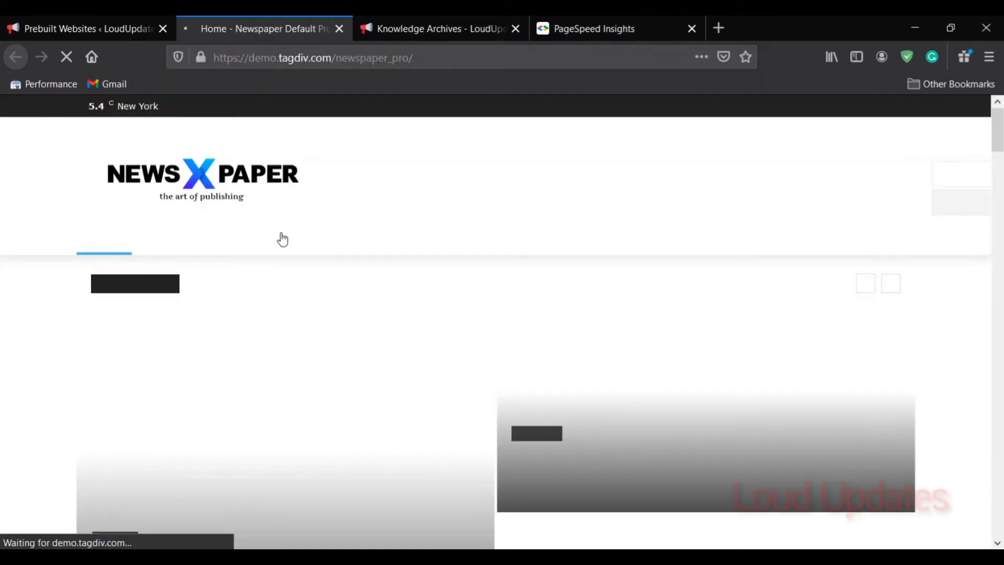
Step: Look through the Default PRO demo homepage down to its footer, and return to the prebuilt websites tab
scroll(1002, 131, "down", 7)
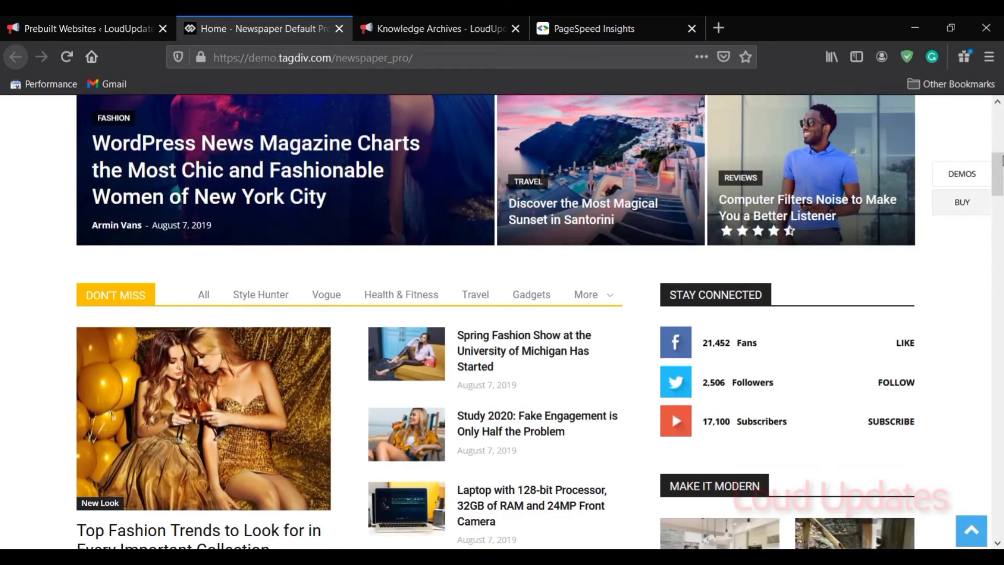
left_click_drag(1002, 161, 1002, 507)
scroll(802, 377, "down", 2)
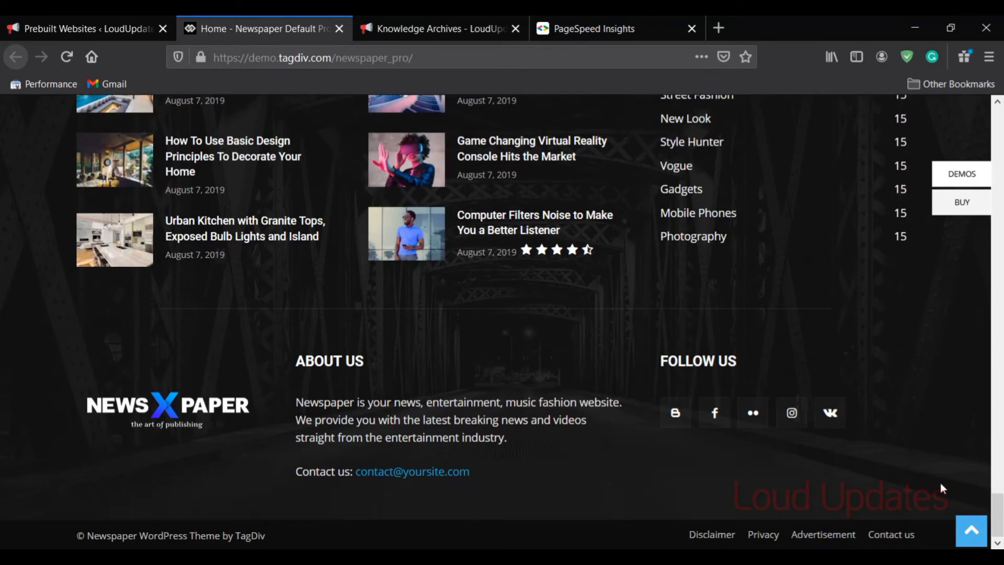
left_click(971, 531)
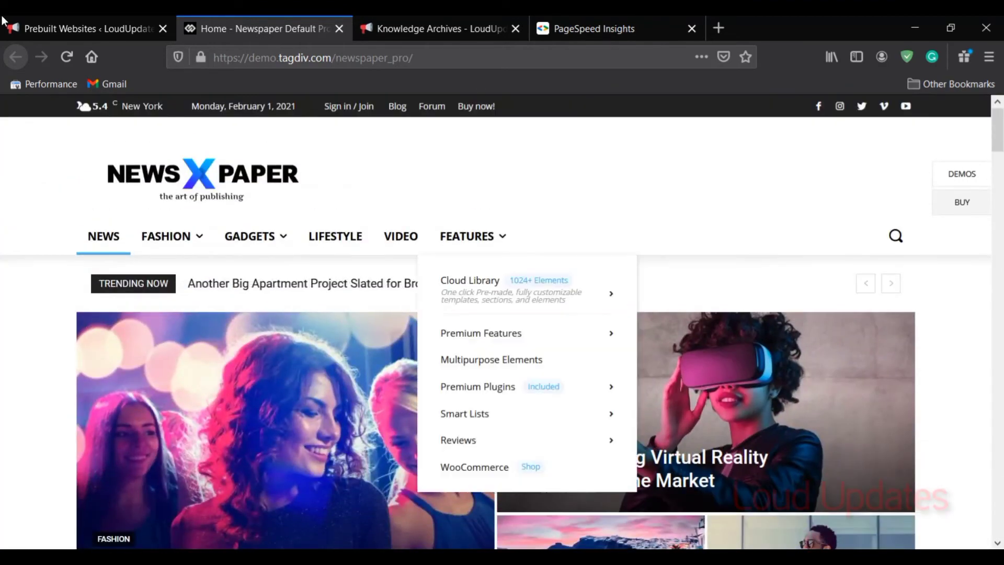
left_click(4, 20)
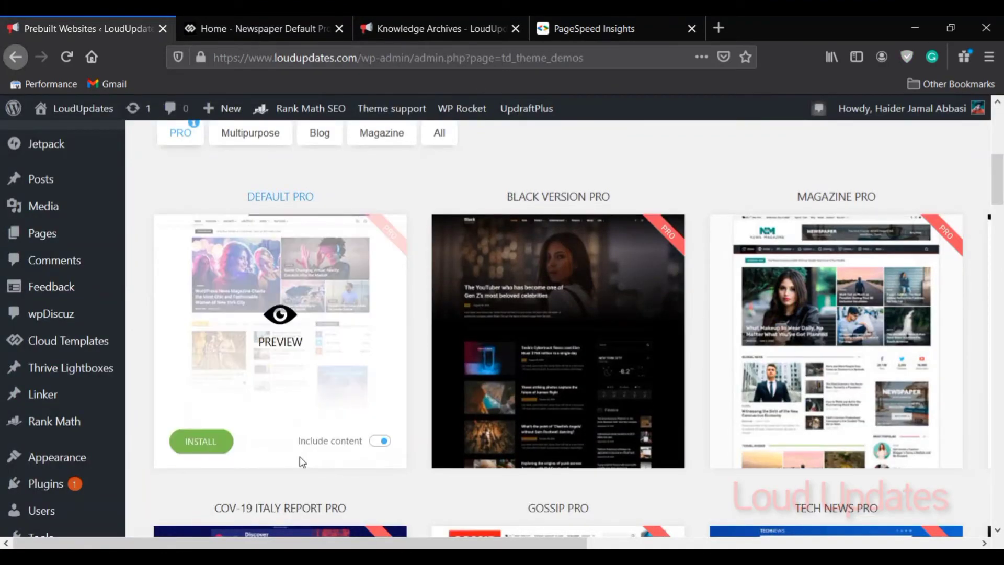
Step: Highlight the Include content option of Default PRO, and filter the prebuilt websites to Multipurpose designs
left_click_drag(295, 445, 340, 452)
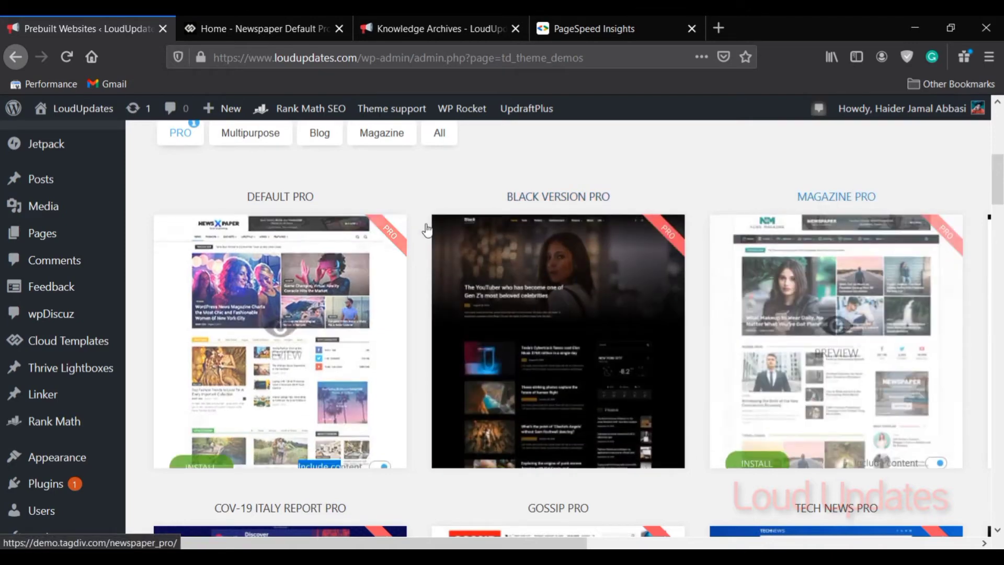
scroll(249, 251, "up", 2)
scroll(250, 251, "up", 1)
left_click(285, 302)
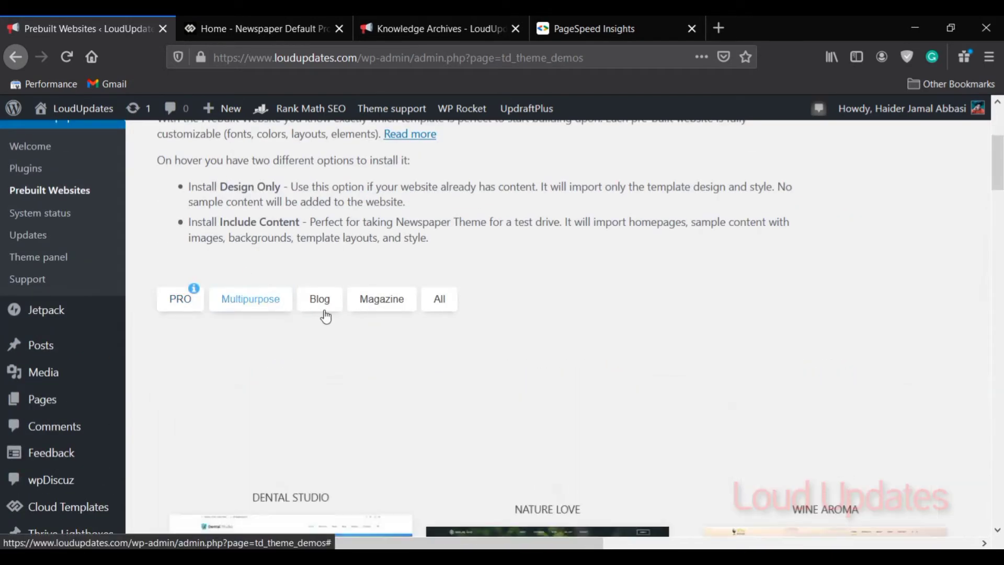
scroll(340, 293, "down", 2)
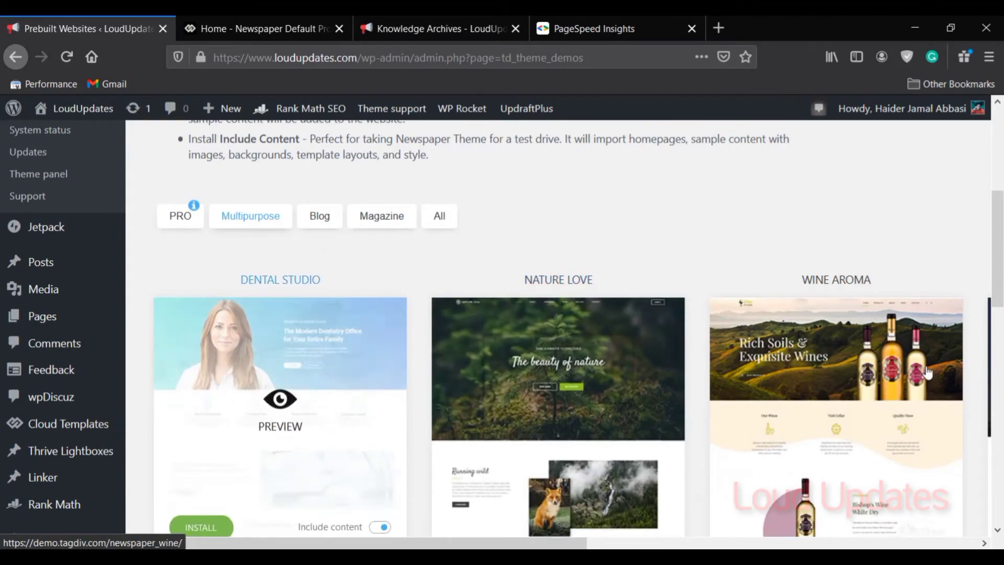
Step: Look through the Multipurpose prebuilt website designs down to the last row
scroll(892, 362, "down", 1)
scroll(893, 362, "down", 5)
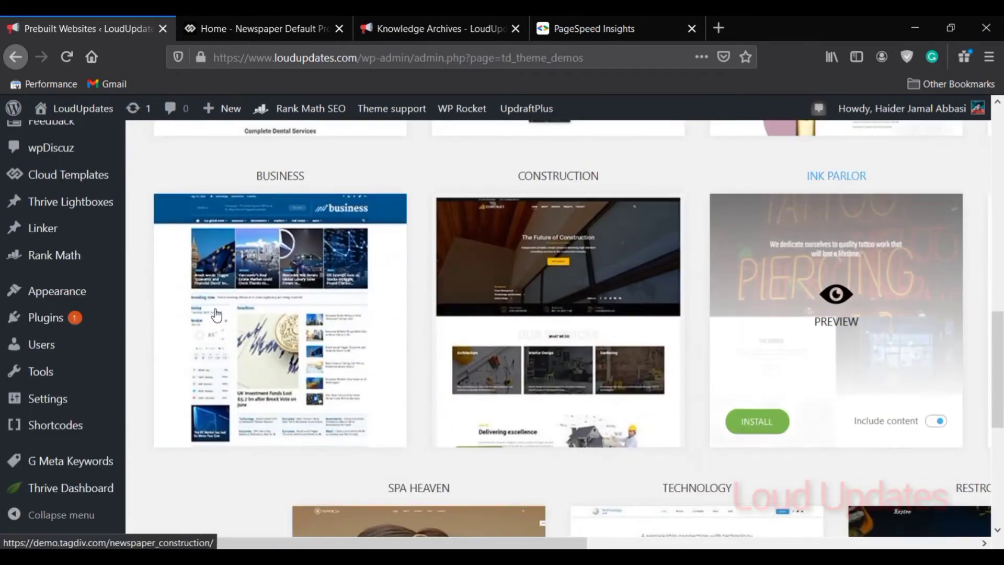
scroll(343, 281, "down", 2)
scroll(757, 327, "down", 3)
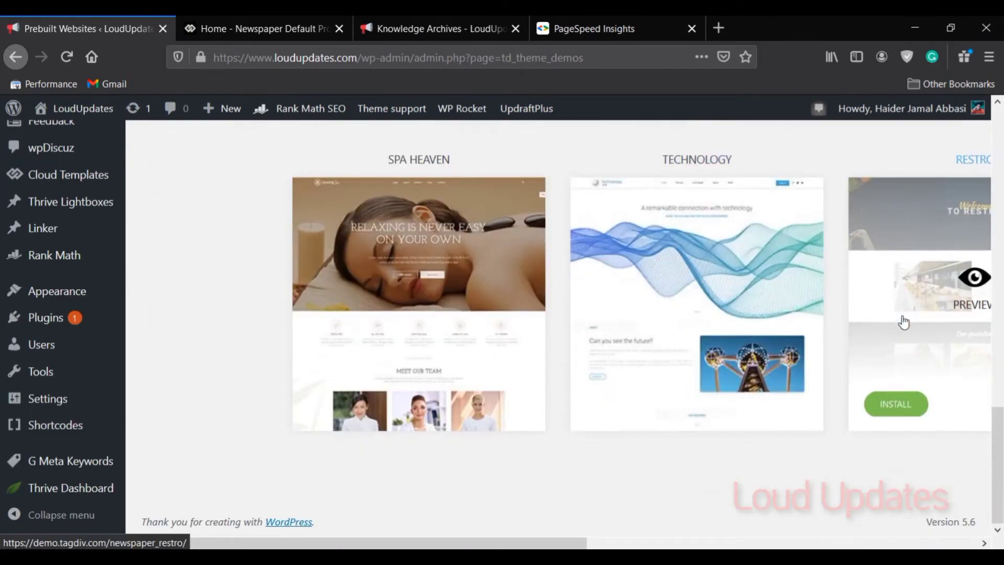
Step: Filter the prebuilt websites to Blog designs and look through them down to the last row
scroll(337, 332, "up", 14)
left_click(320, 386)
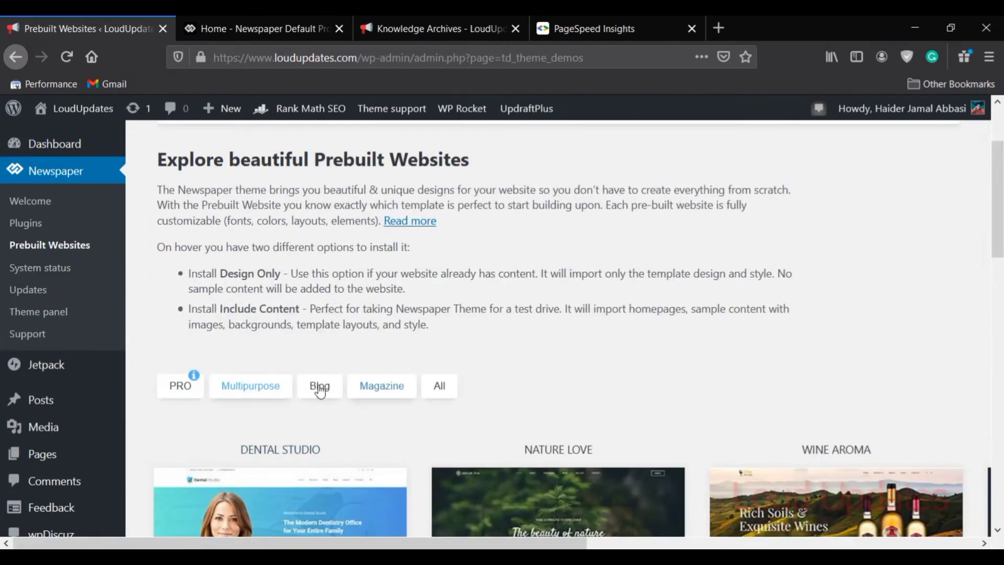
scroll(348, 369, "down", 4)
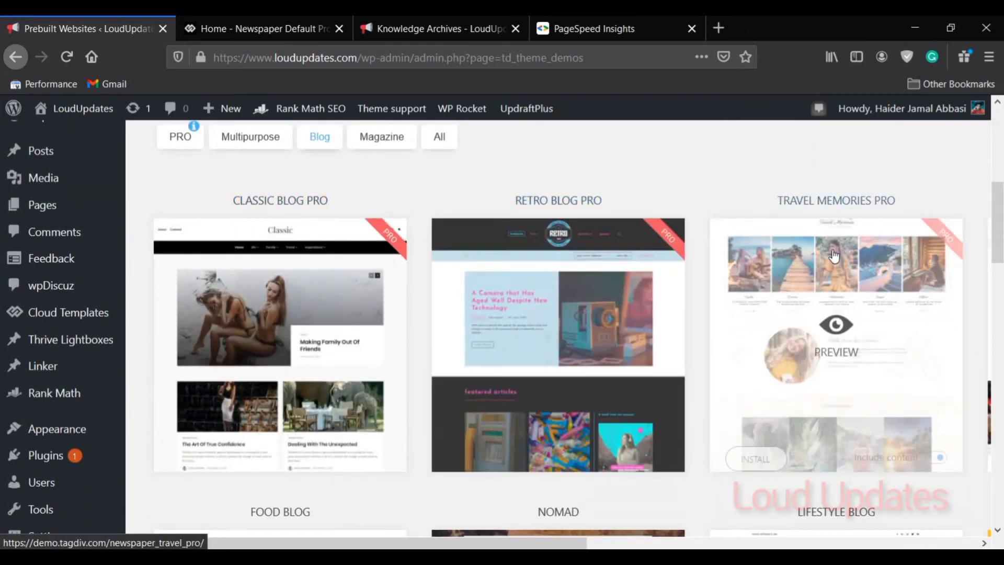
scroll(836, 257, "down", 5)
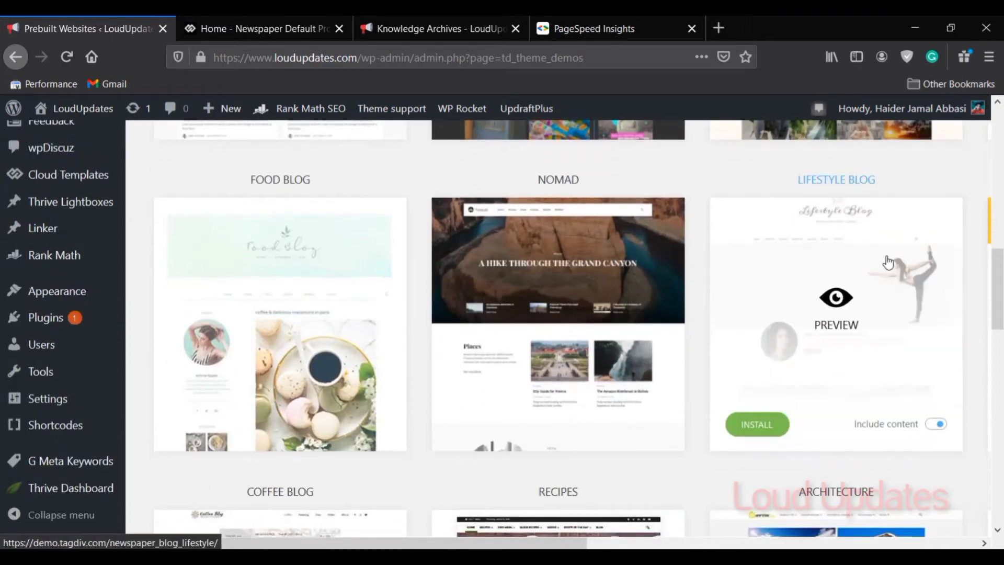
scroll(361, 265, "down", 4)
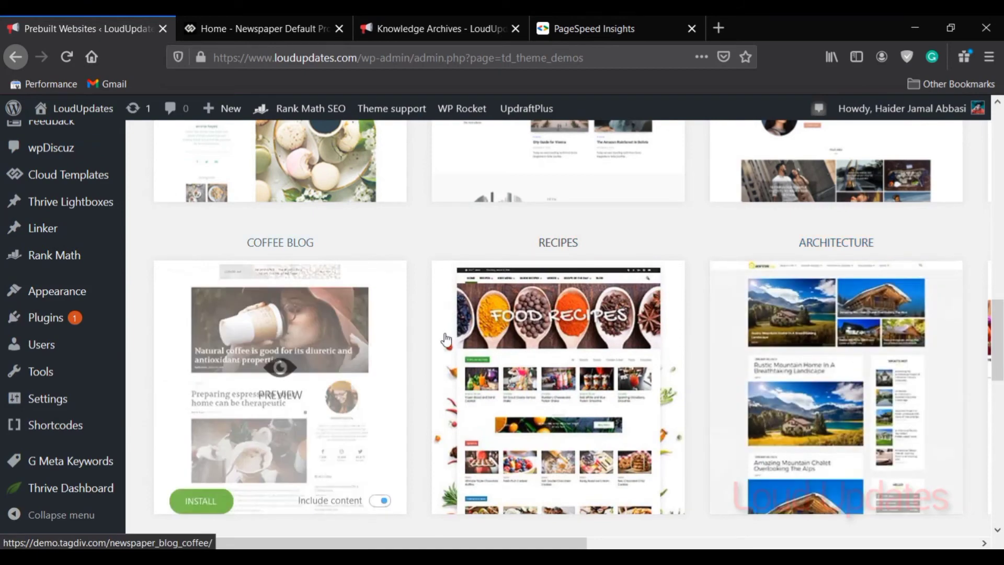
scroll(445, 341, "down", 5)
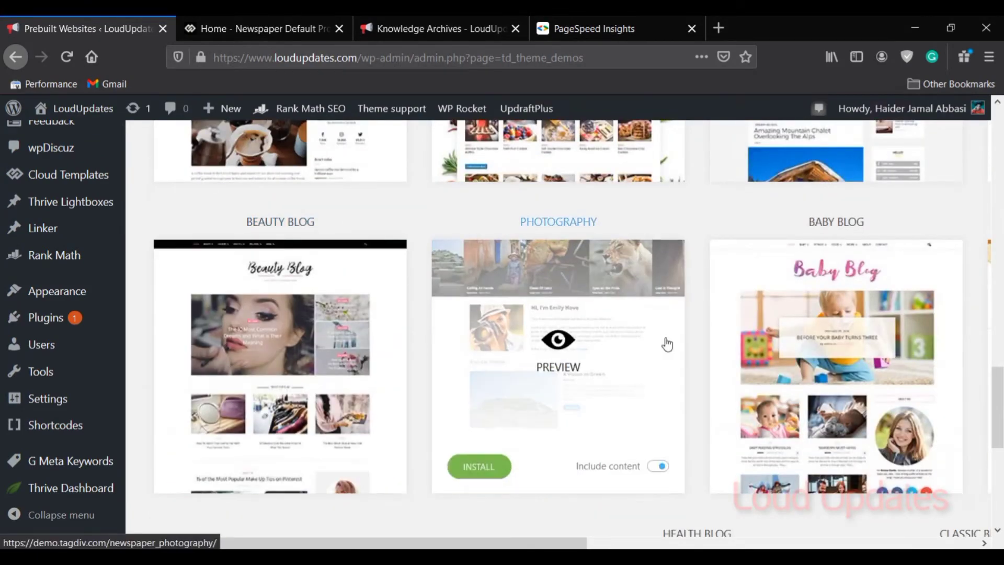
scroll(879, 309, "down", 5)
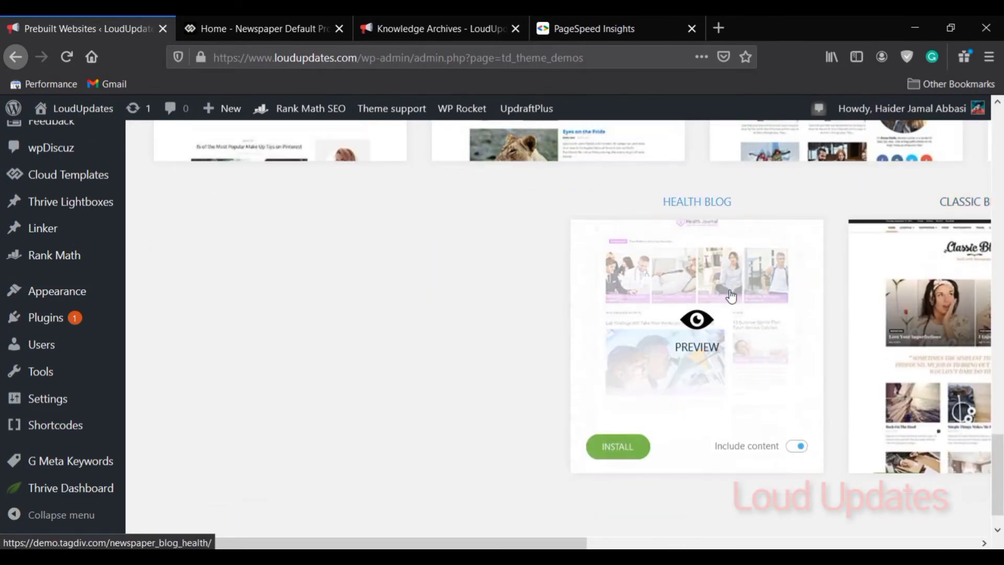
Step: Filter the prebuilt websites to Magazine designs and look through the first rows
scroll(731, 296, "up", 15)
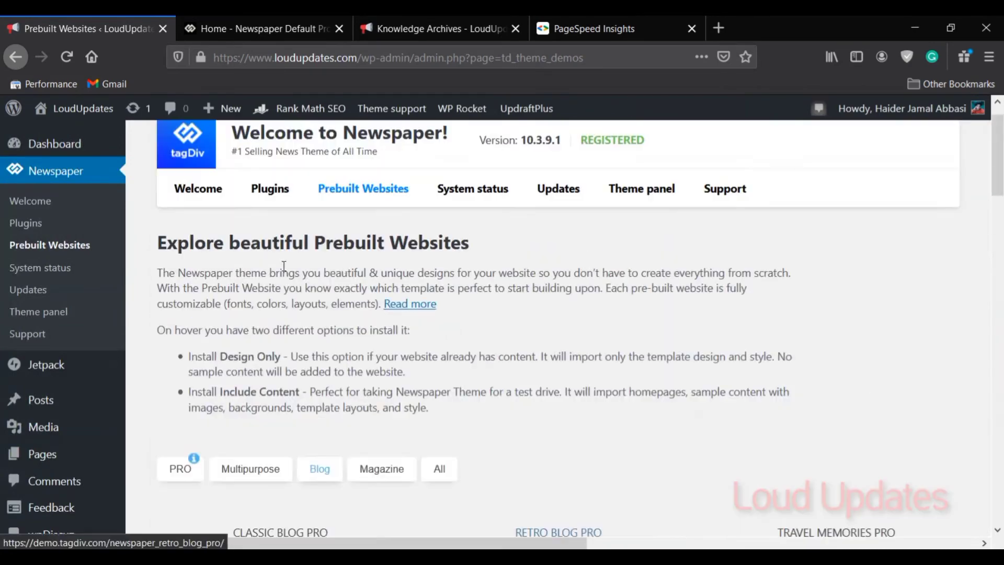
scroll(323, 241, "down", 3)
left_click(381, 301)
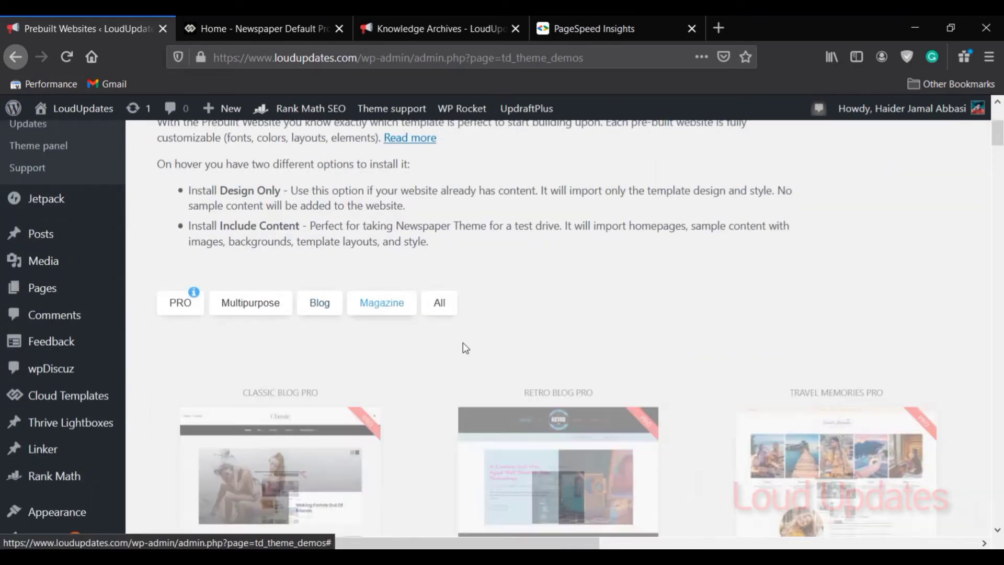
scroll(487, 253, "down", 4)
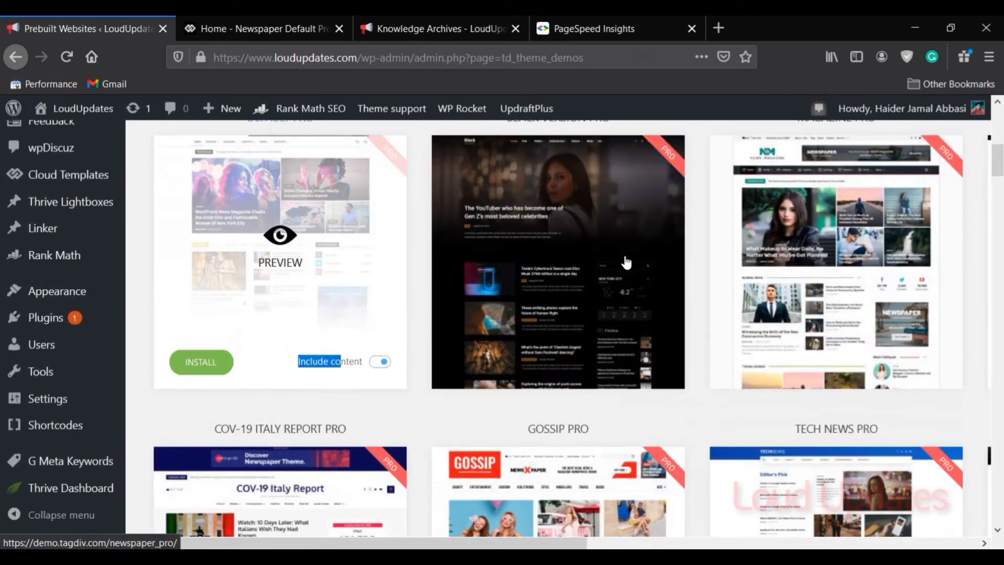
scroll(626, 262, "up", 2)
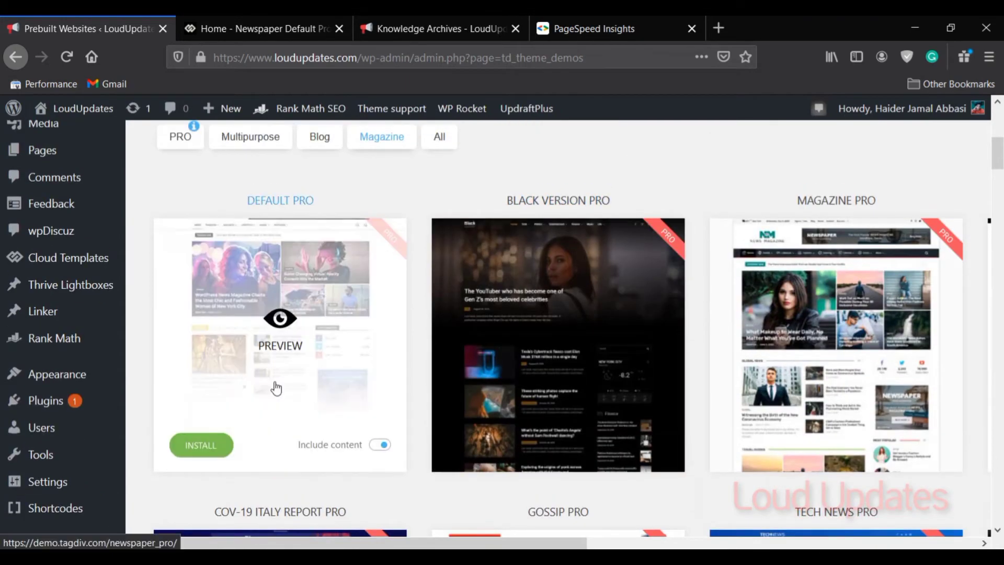
scroll(741, 298, "down", 5)
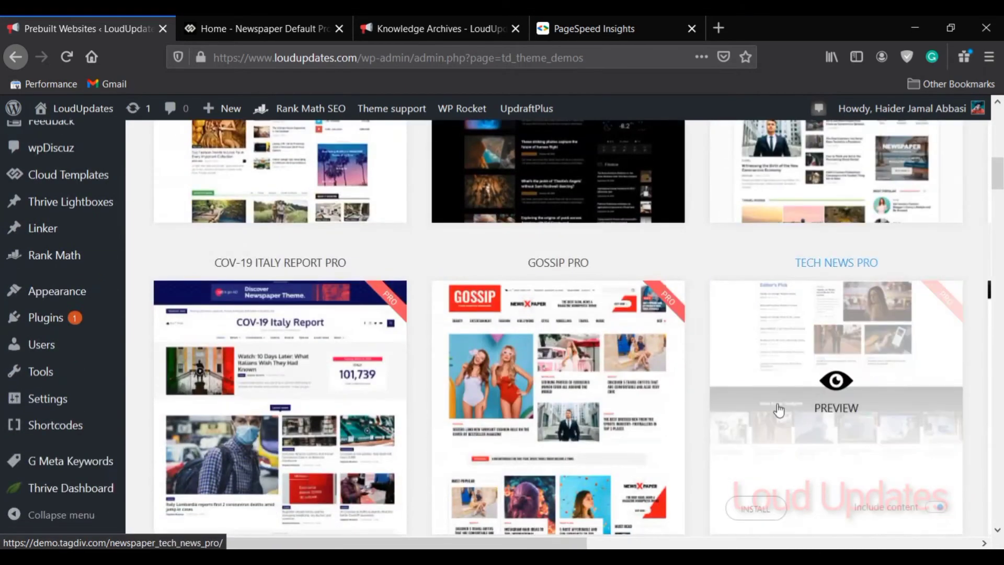
scroll(789, 398, "down", 2)
scroll(801, 383, "down", 1)
Step: List all prebuilt websites, set Default PRO to Design only, and highlight that option's label
left_click_drag(999, 230, 1002, 103)
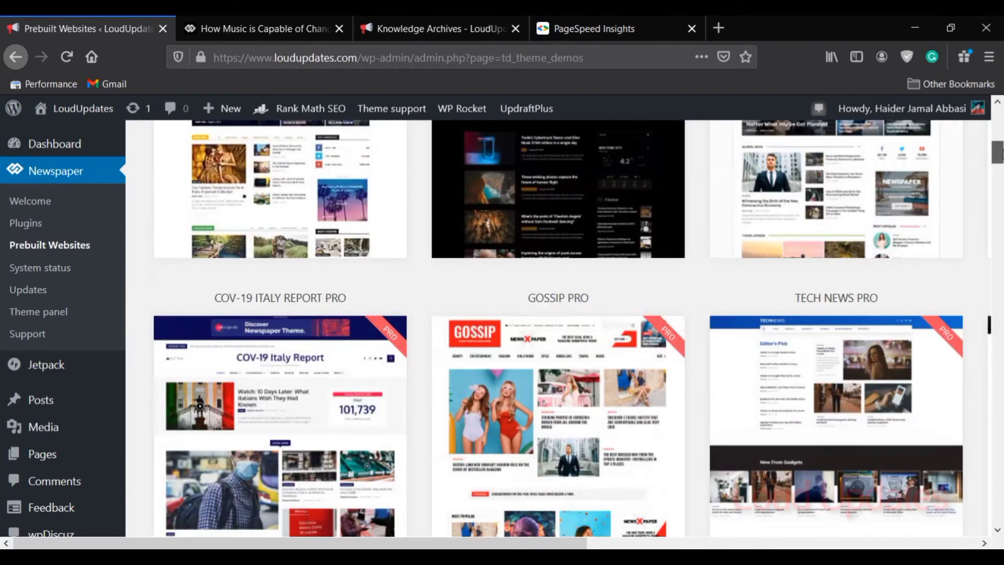
scroll(649, 298, "down", 6)
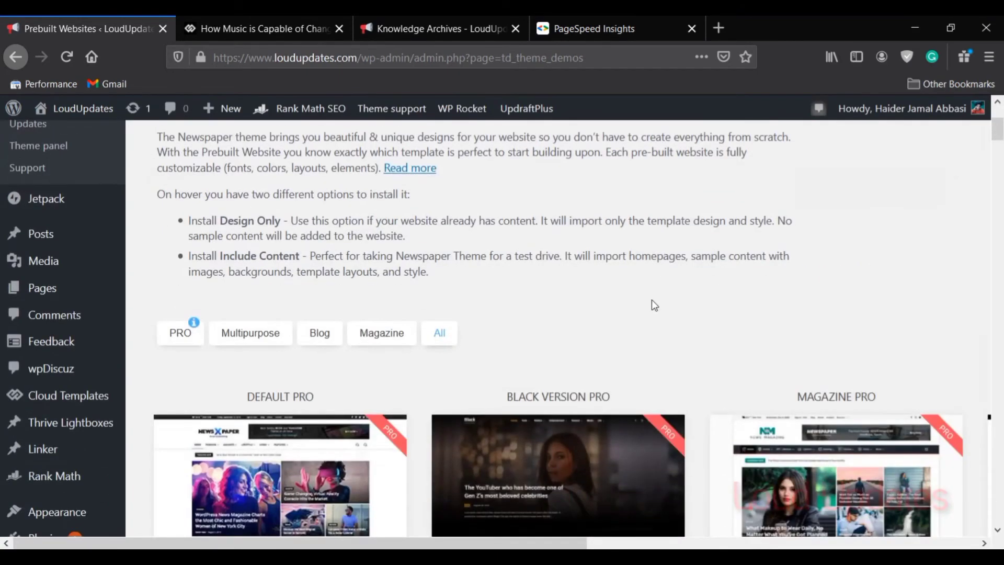
scroll(739, 247, "down", 2)
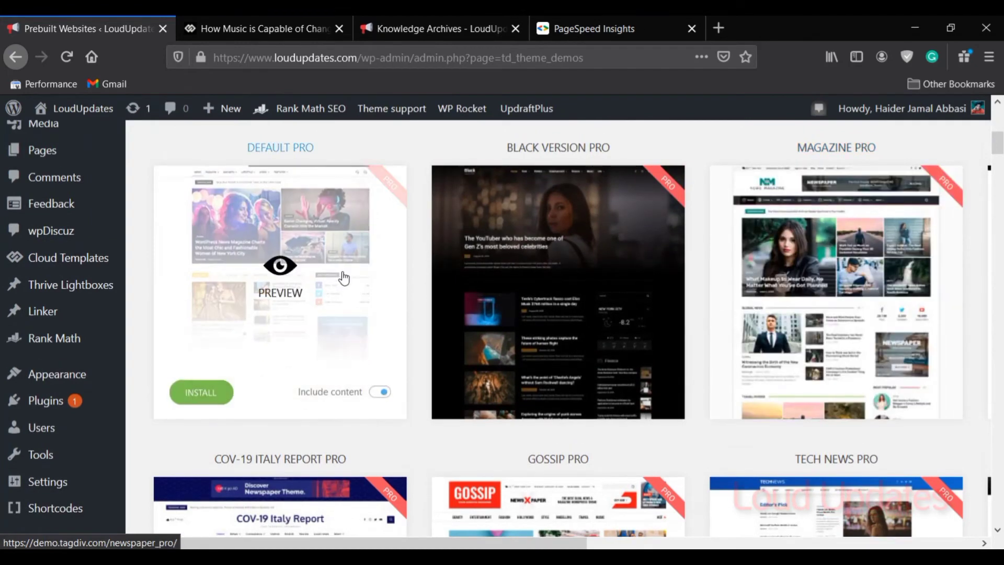
left_click(380, 392)
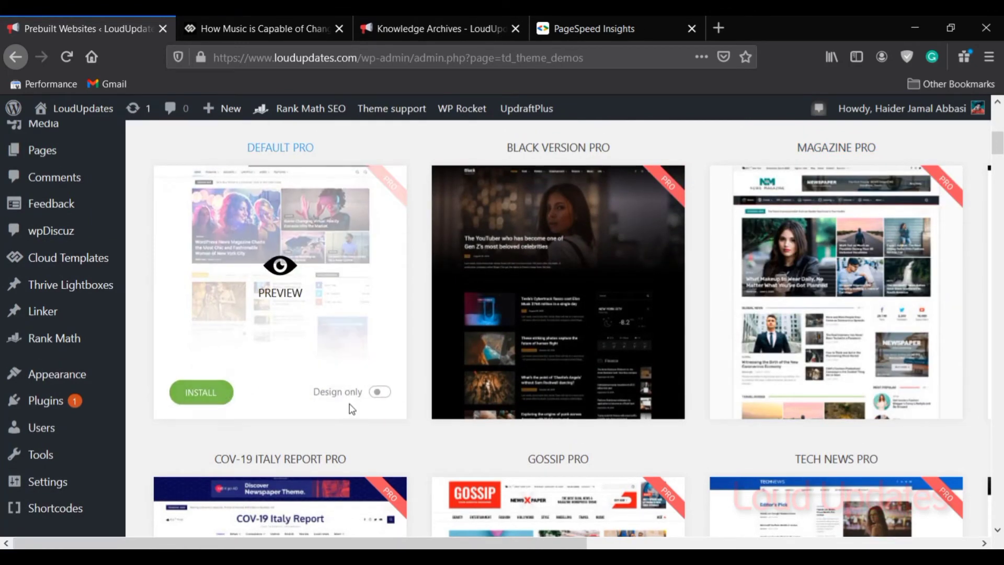
left_click_drag(315, 391, 361, 390)
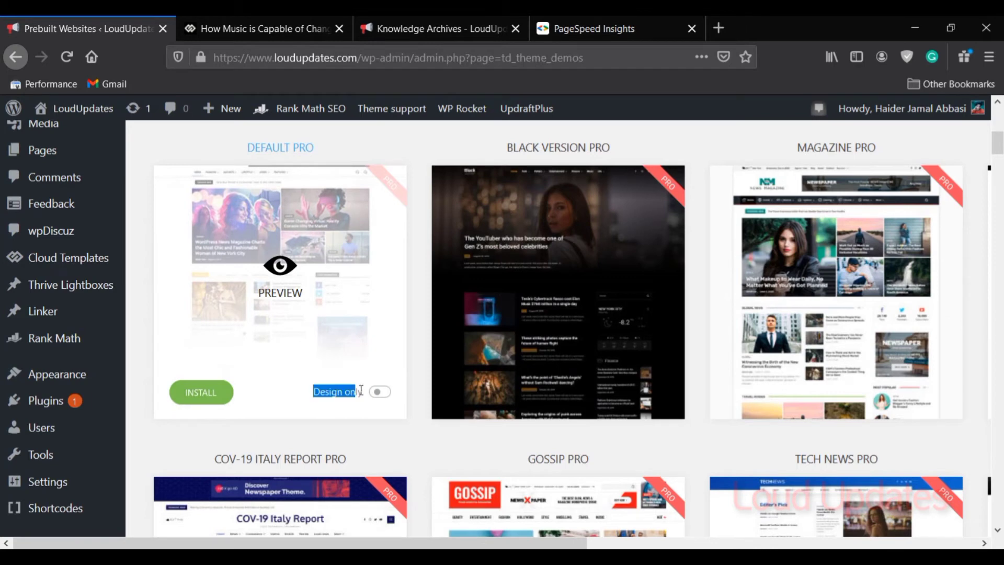
left_click(376, 426)
Step: Install the Default PRO prebuilt website without sample content, and close the demo preview tab
left_click(208, 407)
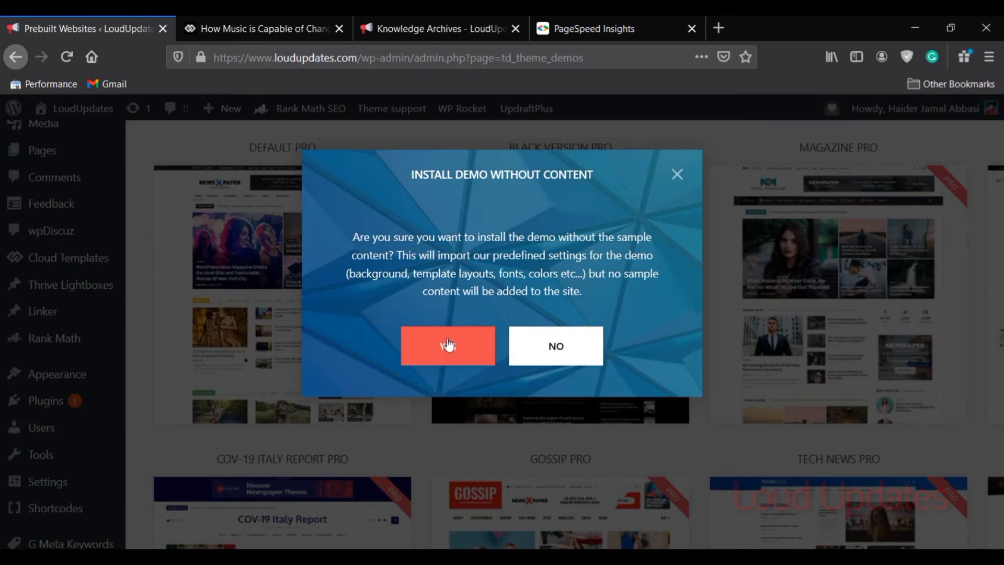
left_click(453, 353)
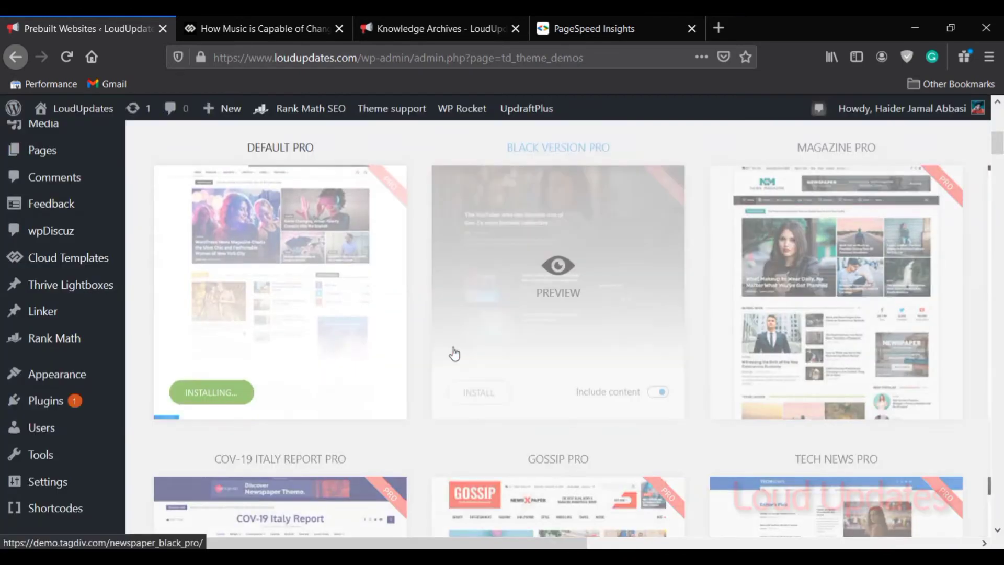
left_click(339, 28)
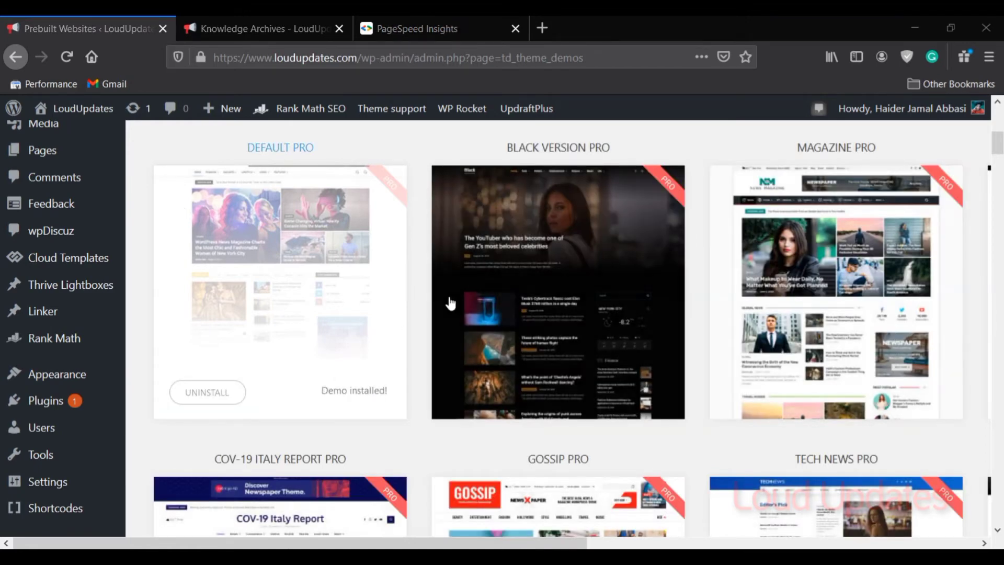
Step: Check which demo is installed, open the live LoudUpdates site in a new tab, and switch to it
scroll(448, 298, "up", 5)
scroll(381, 297, "down", 3)
scroll(376, 303, "down", 1)
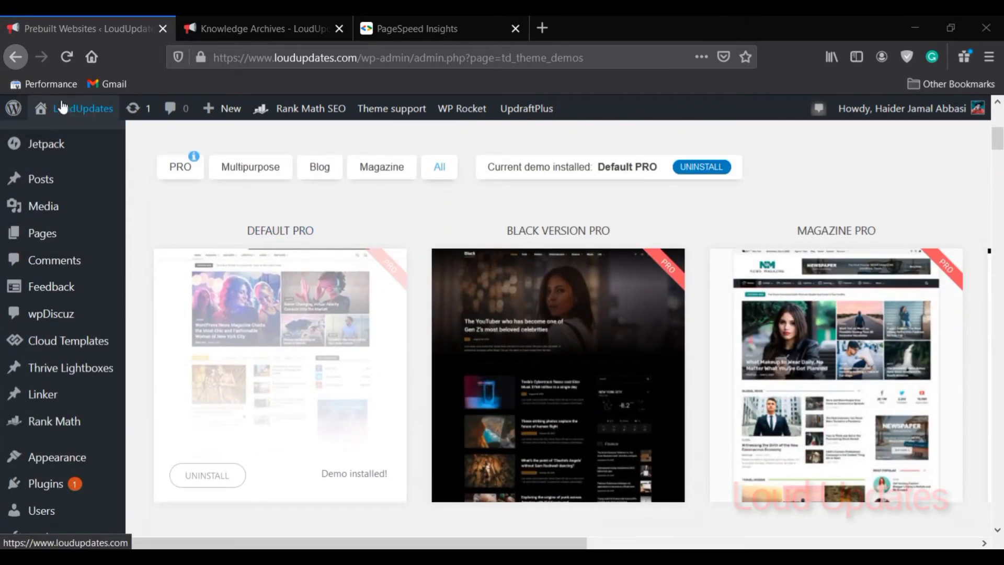
mouse_move(65, 108)
right_click(55, 136)
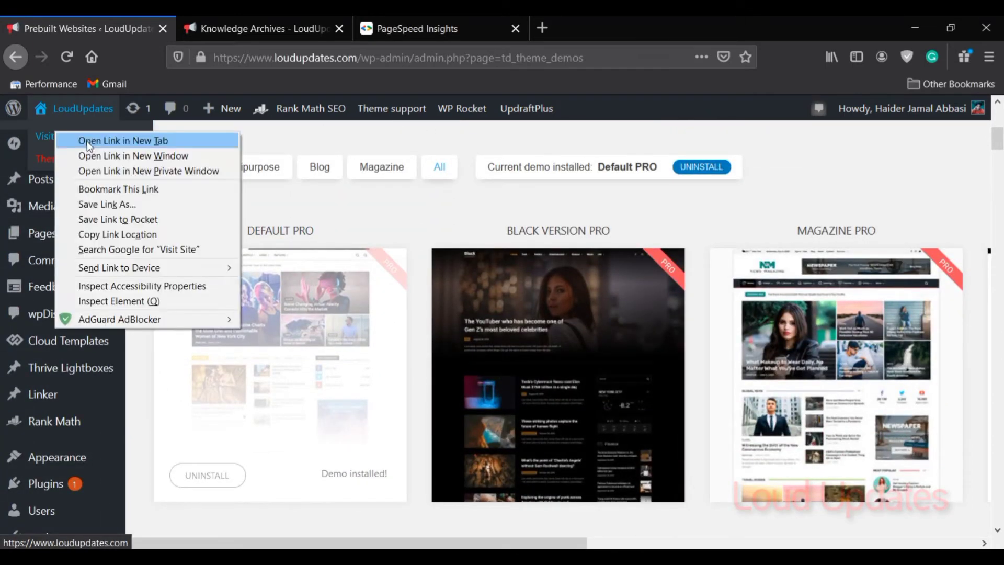
left_click(84, 139)
left_click(248, 20)
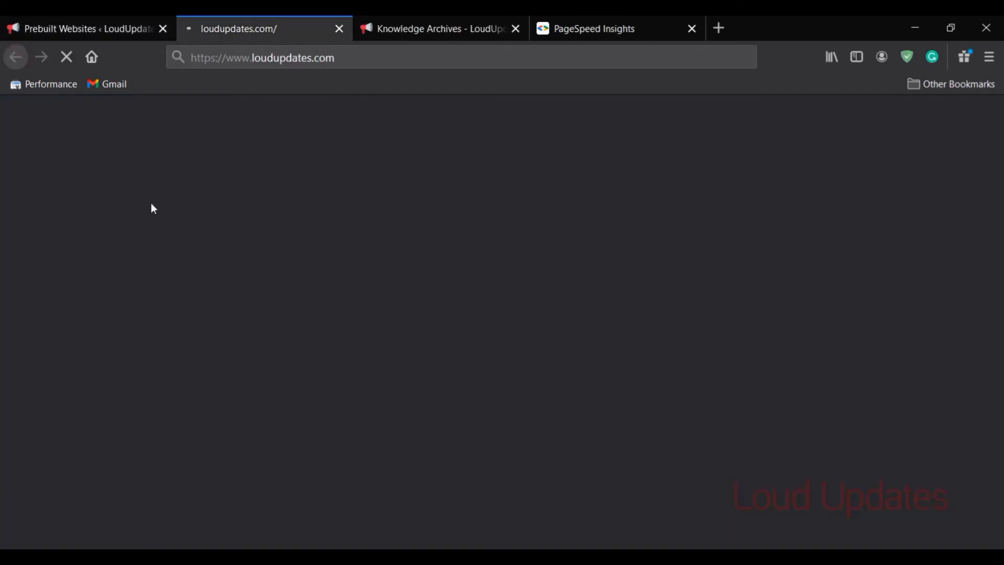
Step: Select the live site's full address in the address bar and copy it
right_click(317, 60)
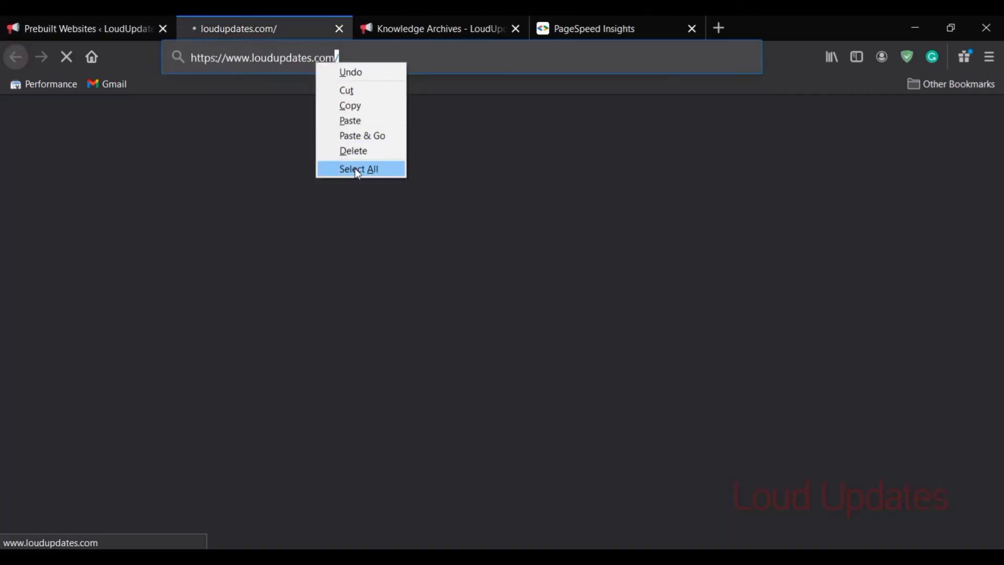
left_click(339, 168)
left_click(180, 68)
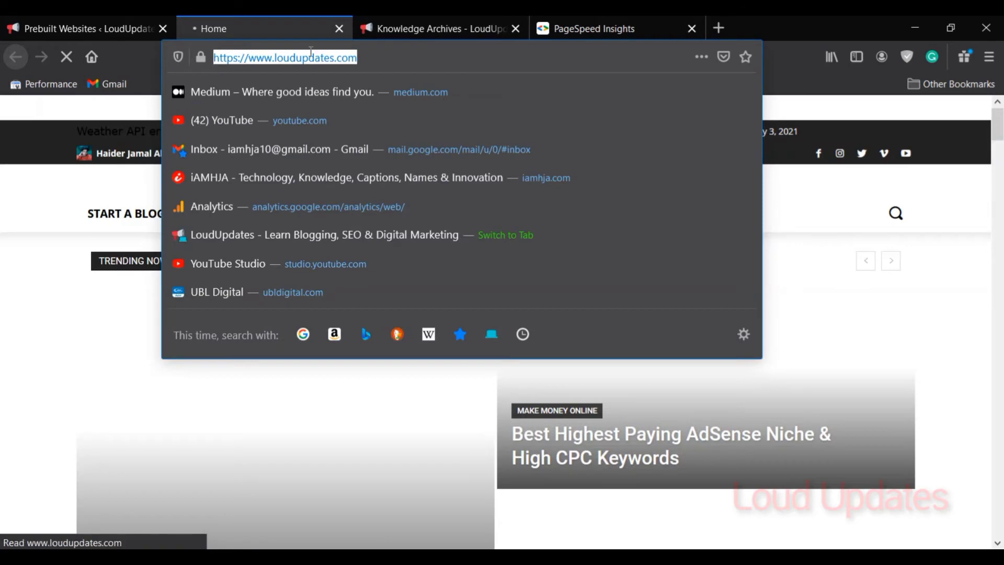
right_click(318, 60)
left_click(349, 99)
left_click(12, 347)
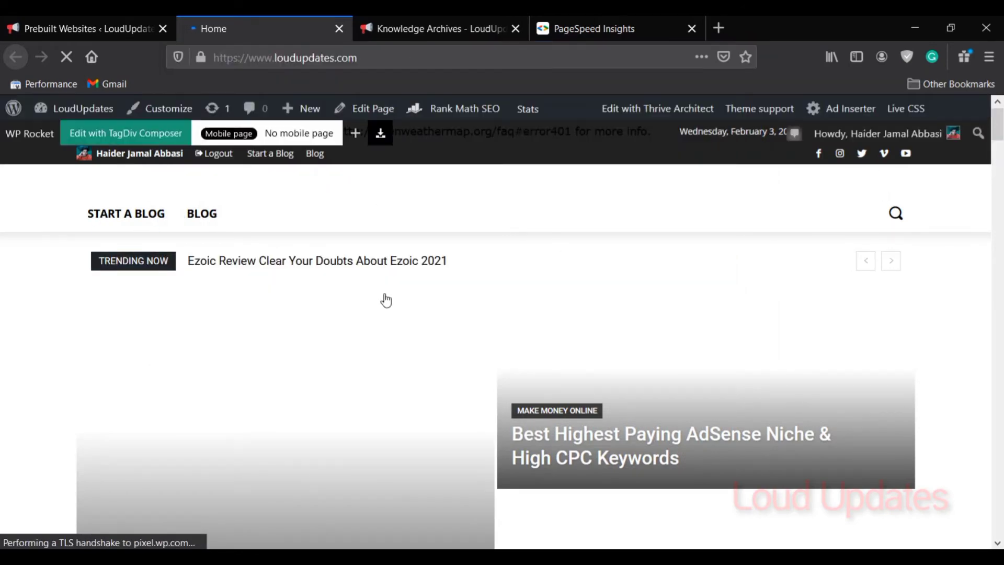
Step: Look through the live homepage's featured posts and Don't Miss section, and highlight the Lifestyle News heading
scroll(718, 251, "down", 2)
scroll(588, 303, "up", 5)
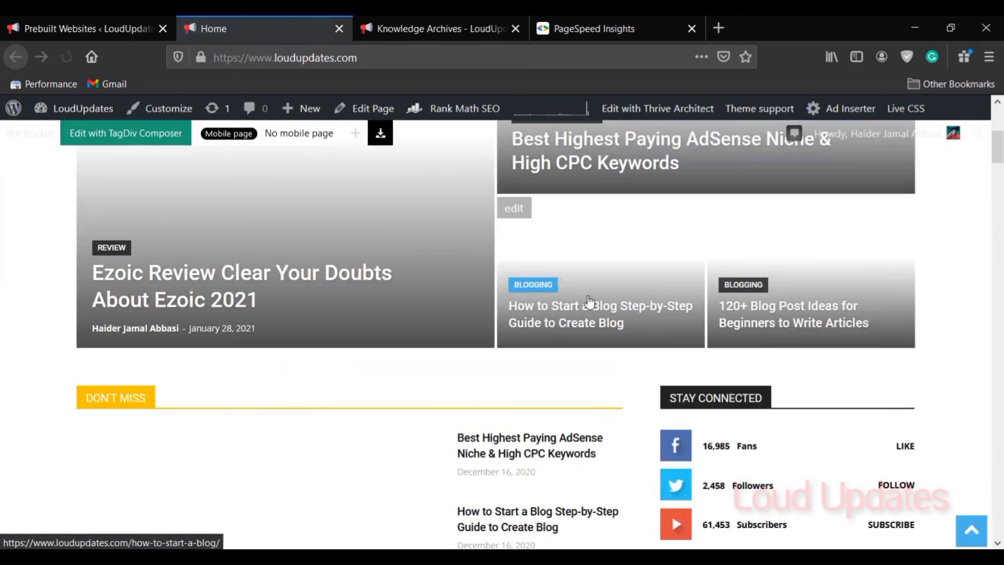
scroll(385, 321, "down", 3)
scroll(385, 321, "down", 7)
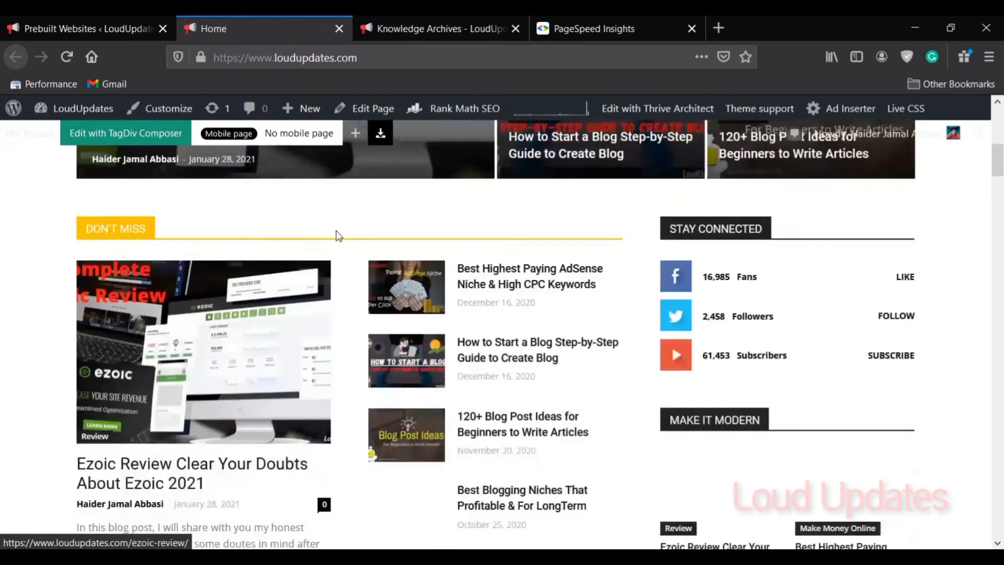
scroll(347, 287, "up", 3)
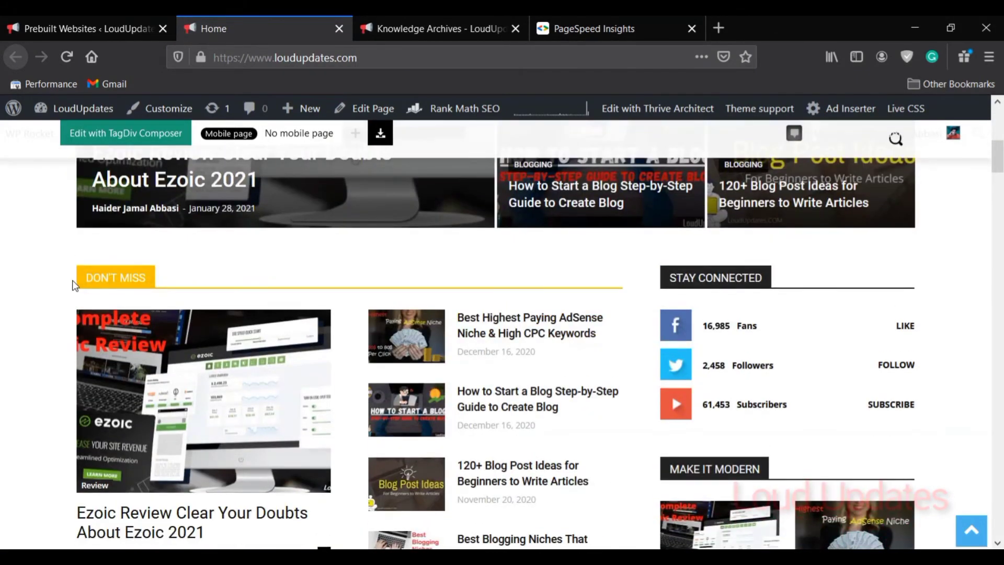
scroll(657, 329, "down", 1)
scroll(656, 328, "down", 6)
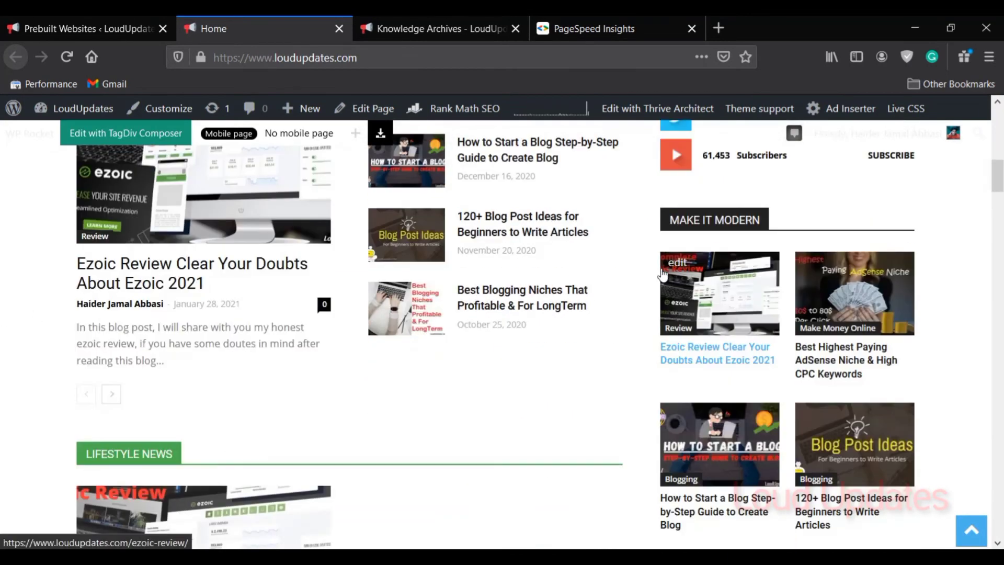
left_click_drag(71, 289, 170, 288)
left_click(4, 325)
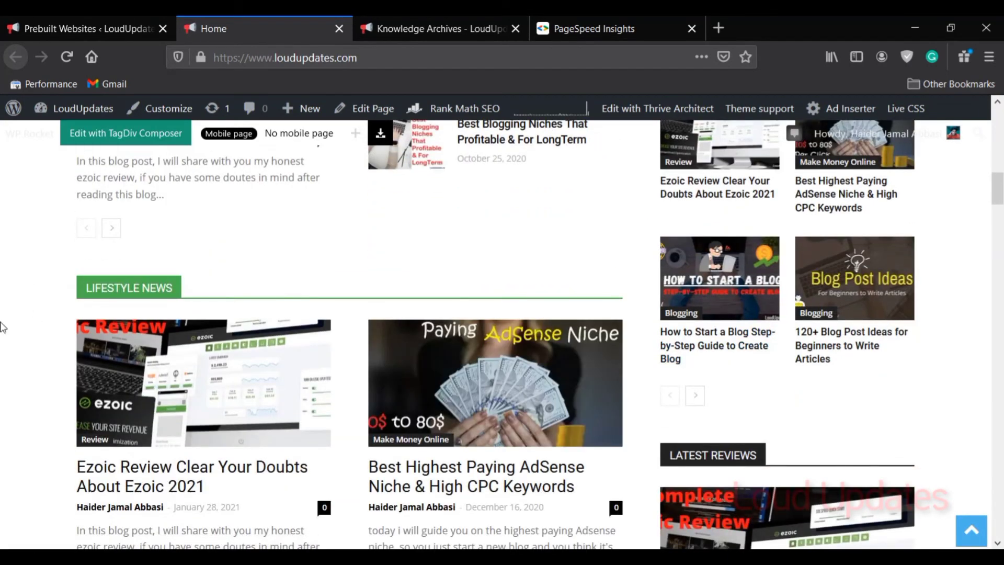
Step: Look further down the homepage to the Performance Training section, highlighting the House Design heading on the way
scroll(5, 319, "down", 6)
scroll(9, 298, "down", 4)
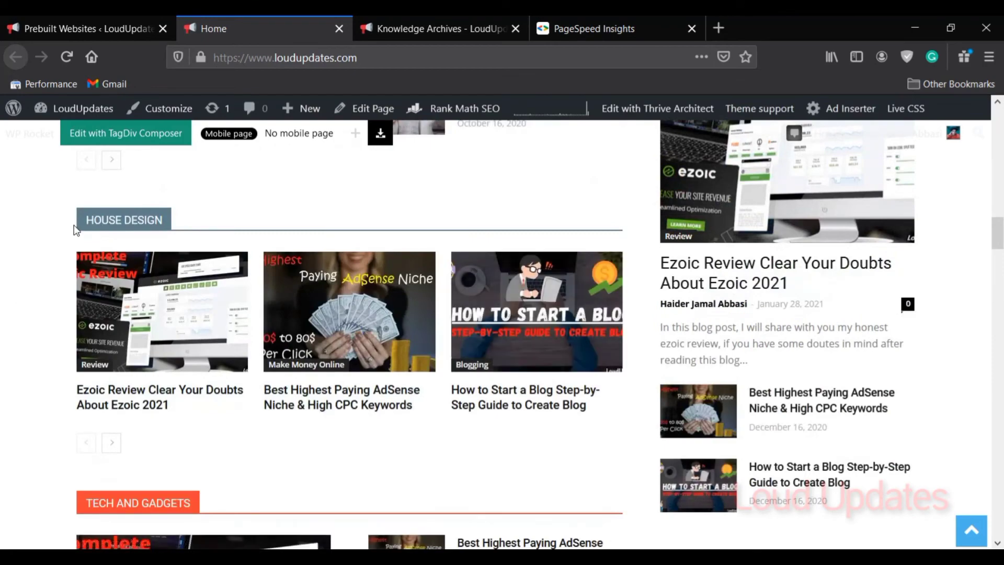
left_click_drag(75, 227, 177, 222)
left_click(26, 242)
scroll(948, 245, "down", 6)
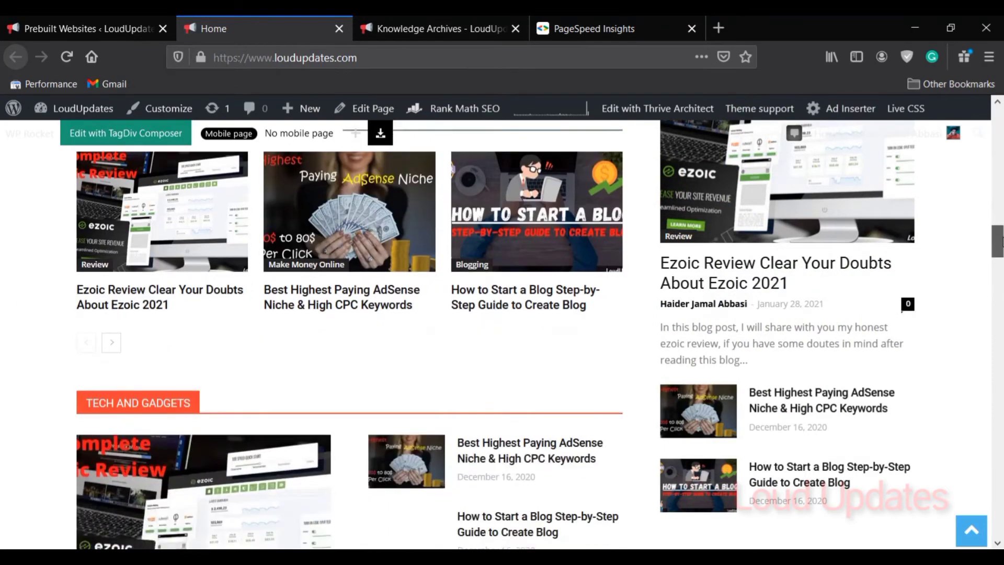
scroll(1002, 291, "down", 1)
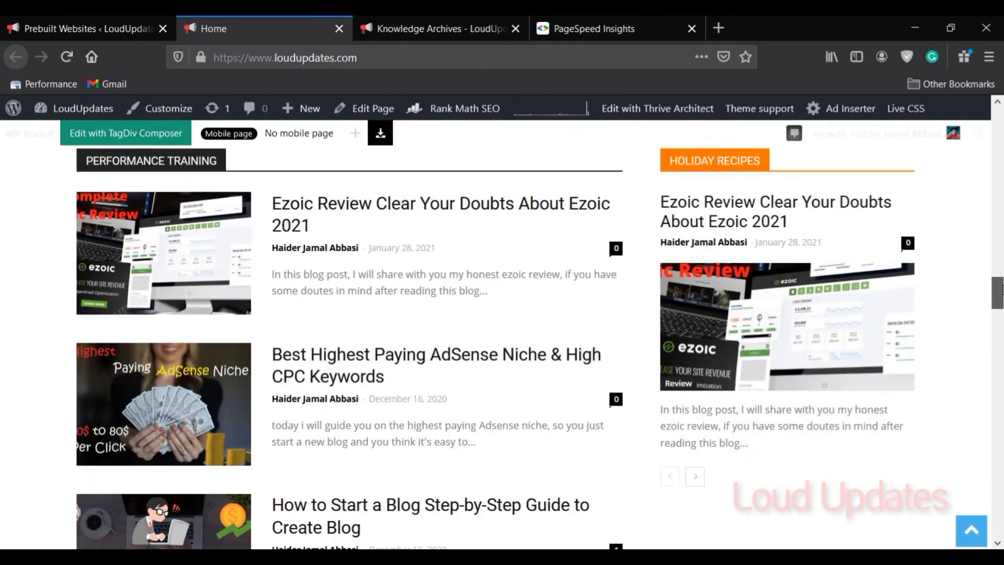
Step: Inspect the header ad's image and custom ad code settings in tagDiv Composer and open the header logo's settings
scroll(1001, 285, "up", 2)
scroll(1001, 286, "down", 10)
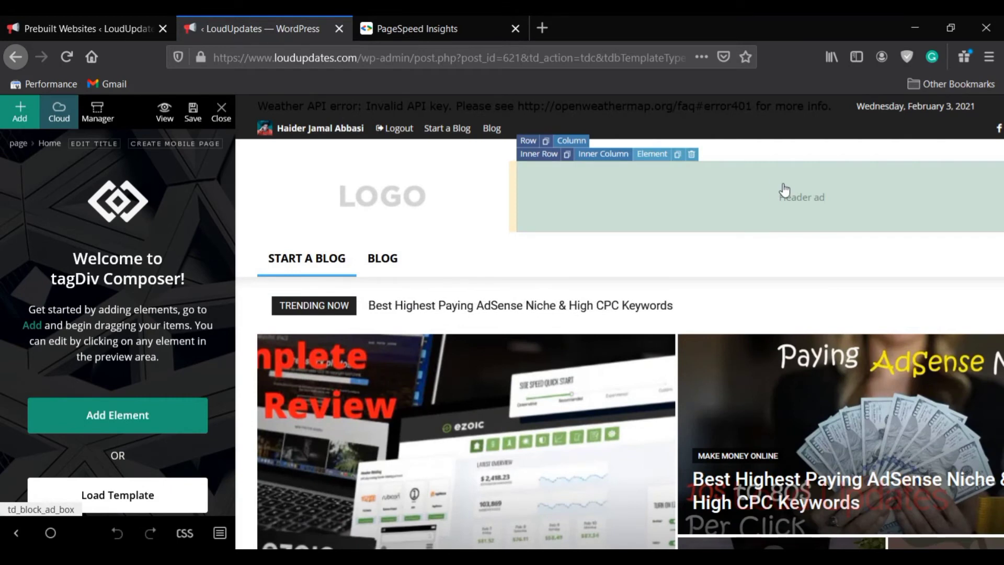
left_click(784, 189)
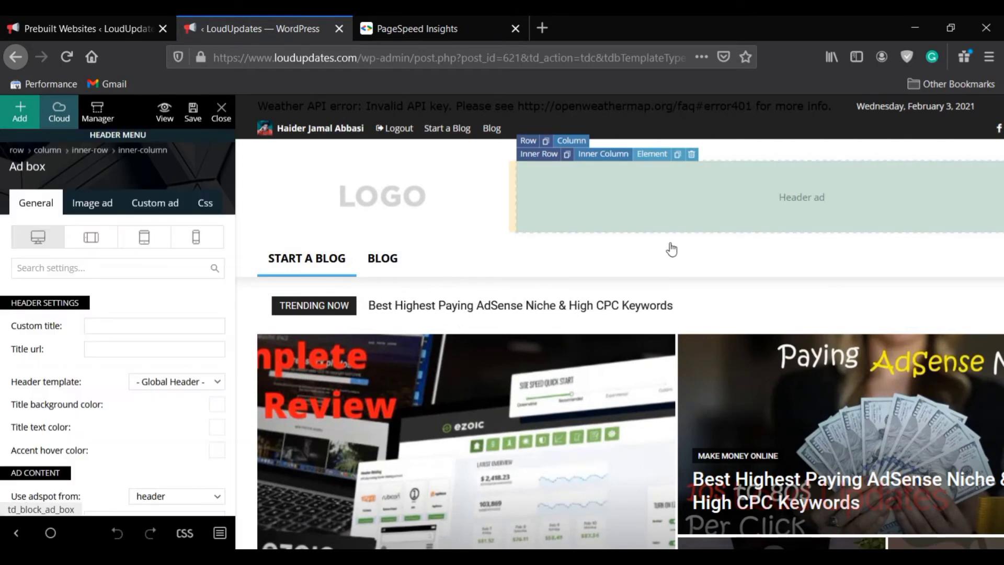
left_click(87, 207)
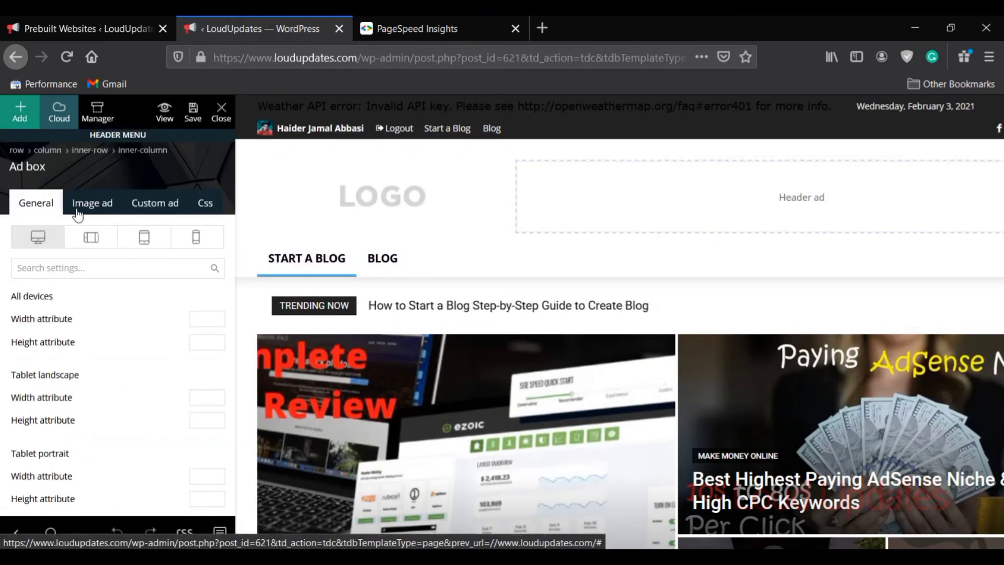
left_click(154, 202)
left_click(43, 336)
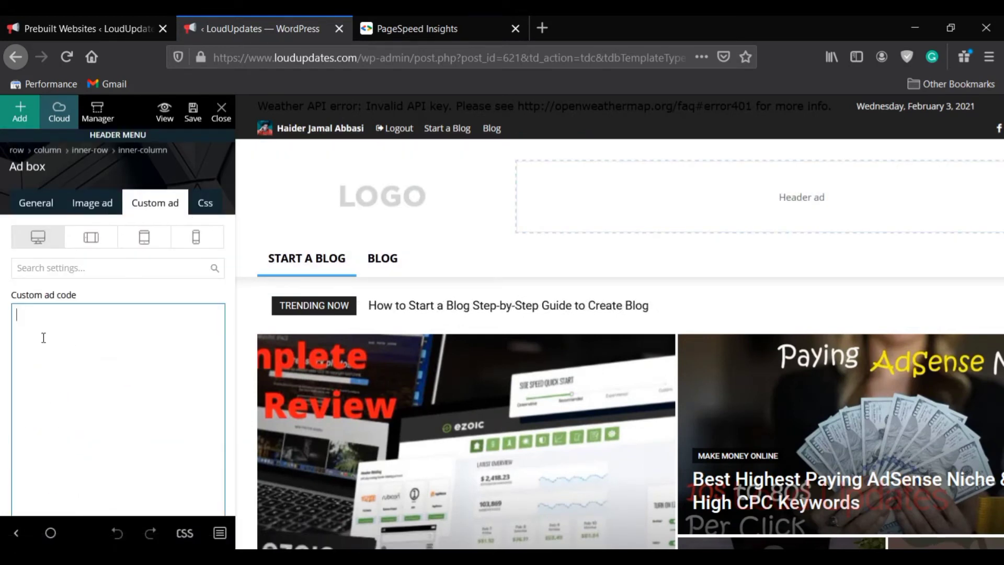
left_click(366, 196)
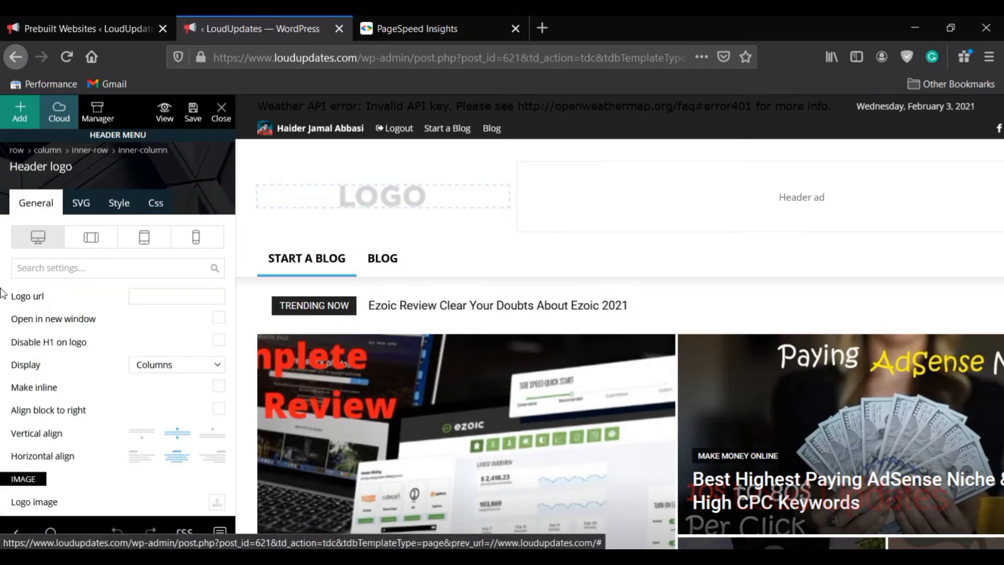
Step: Check the featured post grid's filter and layout settings, try right horizontal alignment for its meta info, and restore left alignment
scroll(517, 320, "down", 5)
left_click(503, 285)
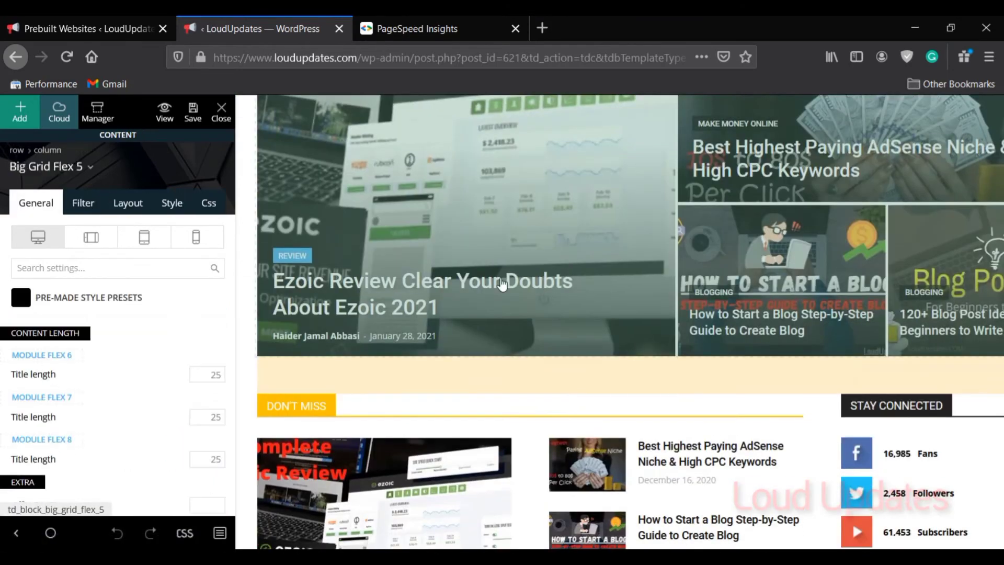
scroll(577, 227, "up", 3)
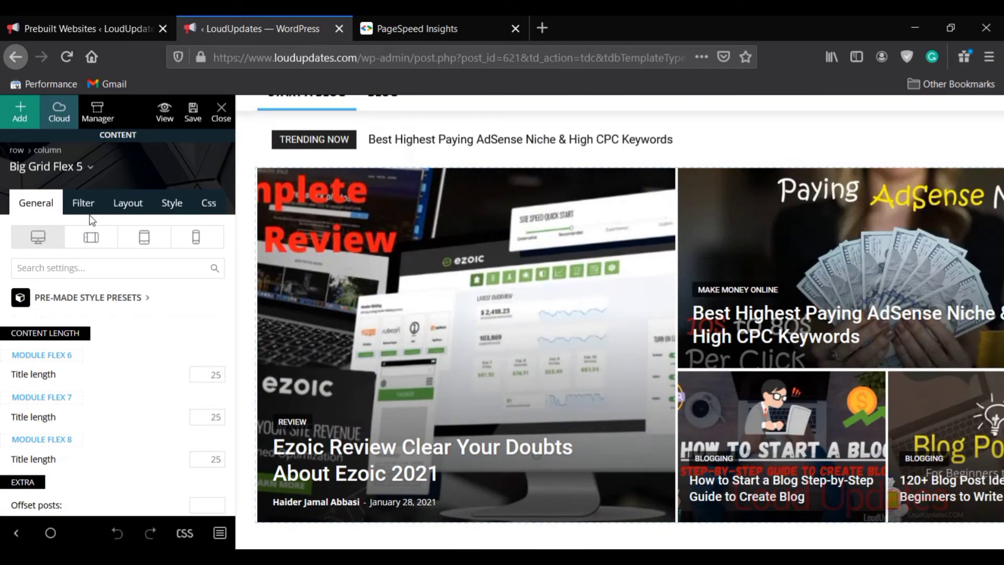
left_click(86, 207)
left_click(124, 208)
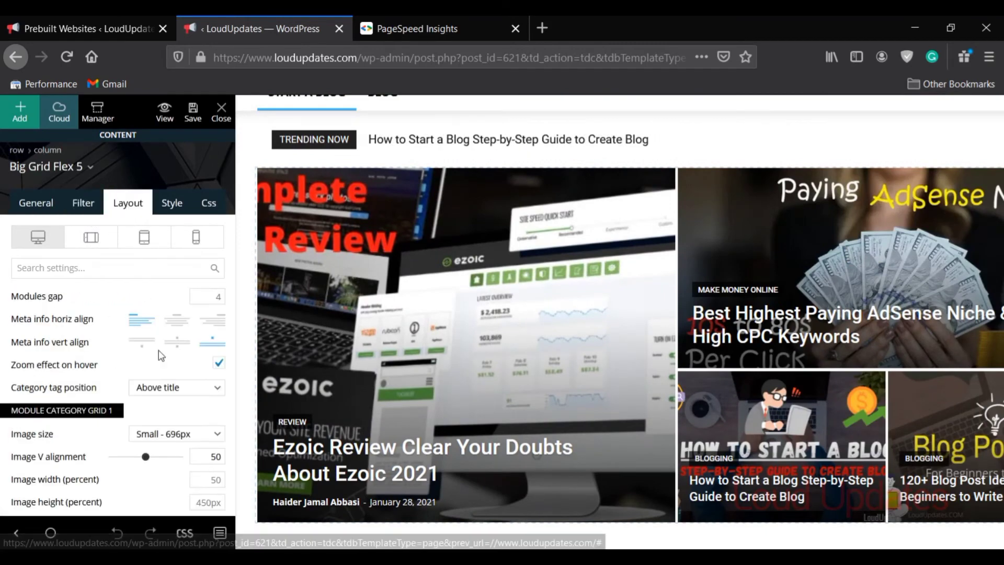
left_click(212, 320)
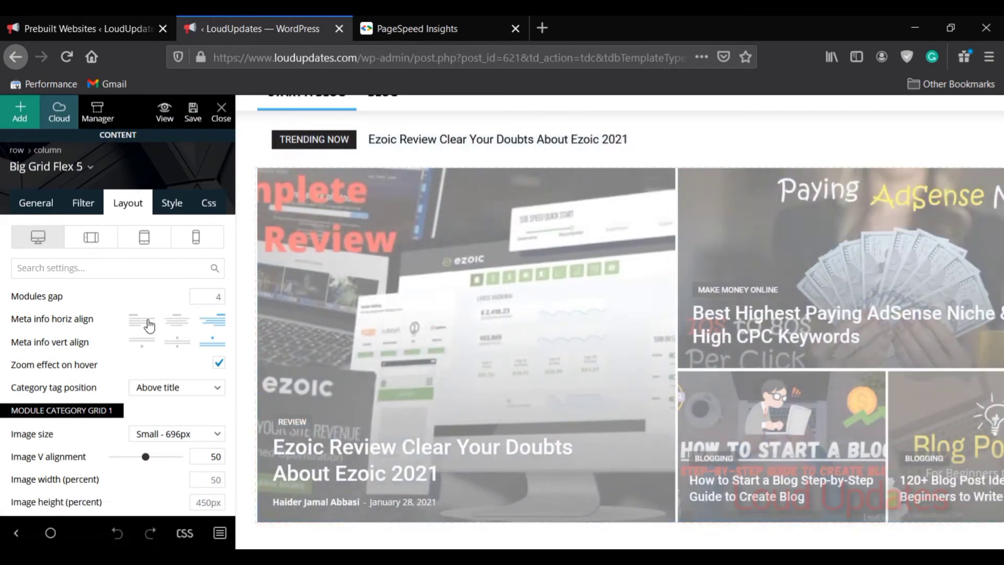
left_click(142, 320)
Step: Set the custom title of the Don't Miss block to "Mix Article"
scroll(324, 325, "down", 5)
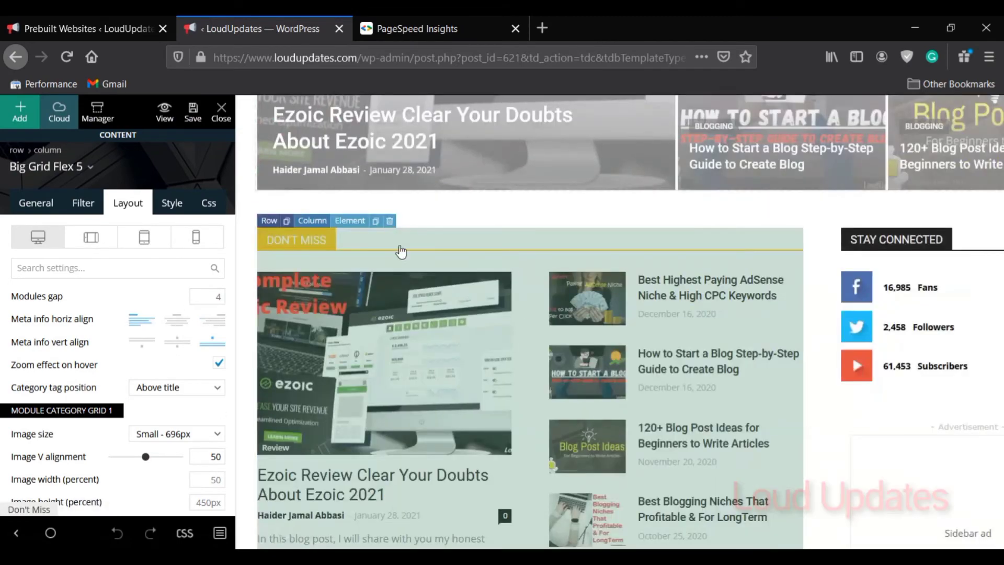
left_click(313, 243)
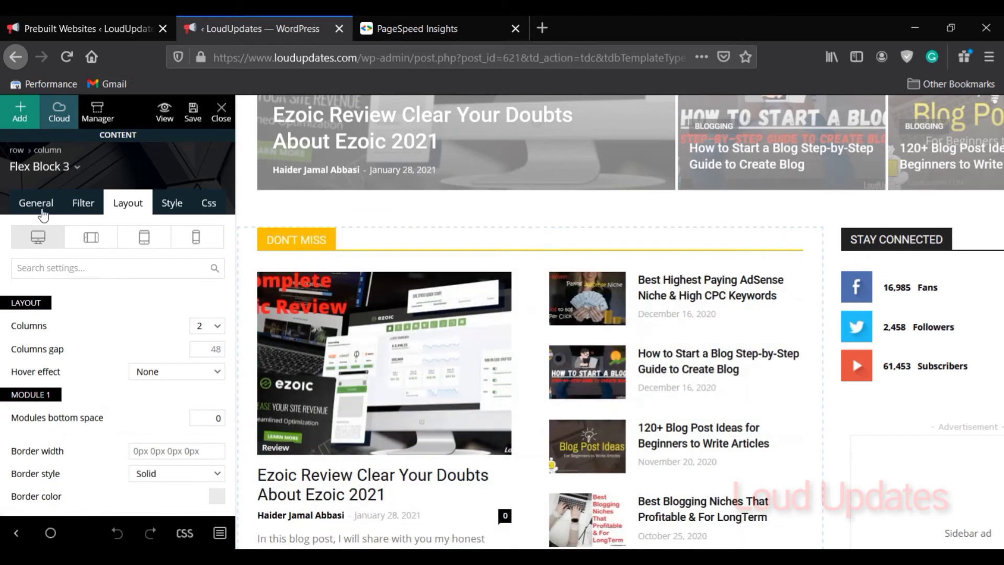
left_click(43, 214)
scroll(103, 324, "down", 1)
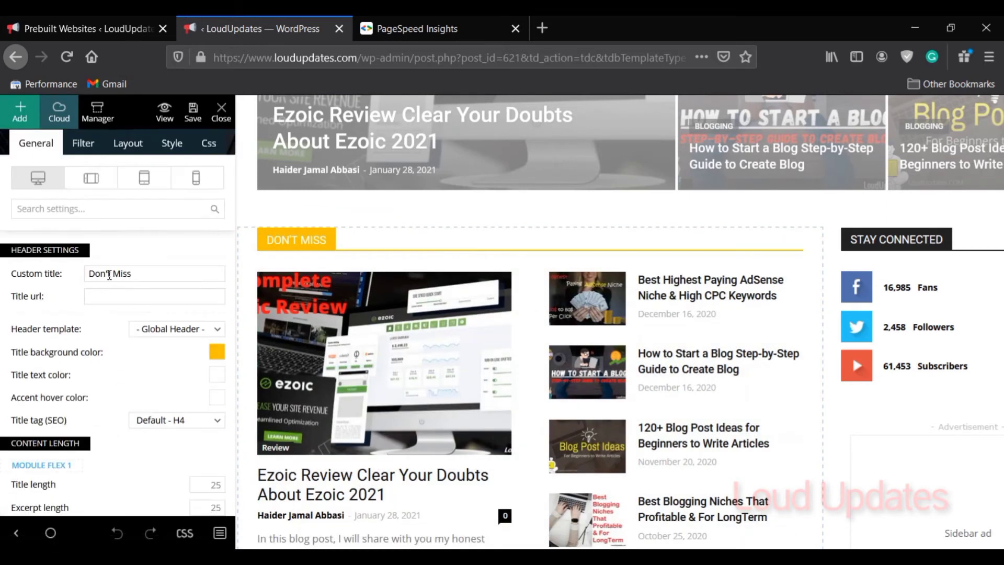
left_click(134, 274)
left_click_drag(134, 274, 102, 275)
left_click(136, 274)
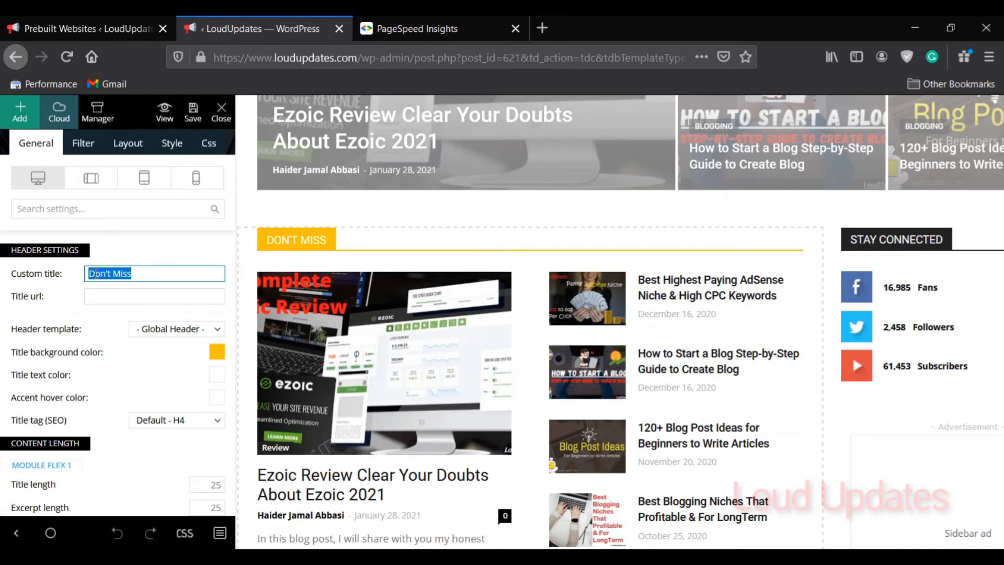
type("Mix Article")
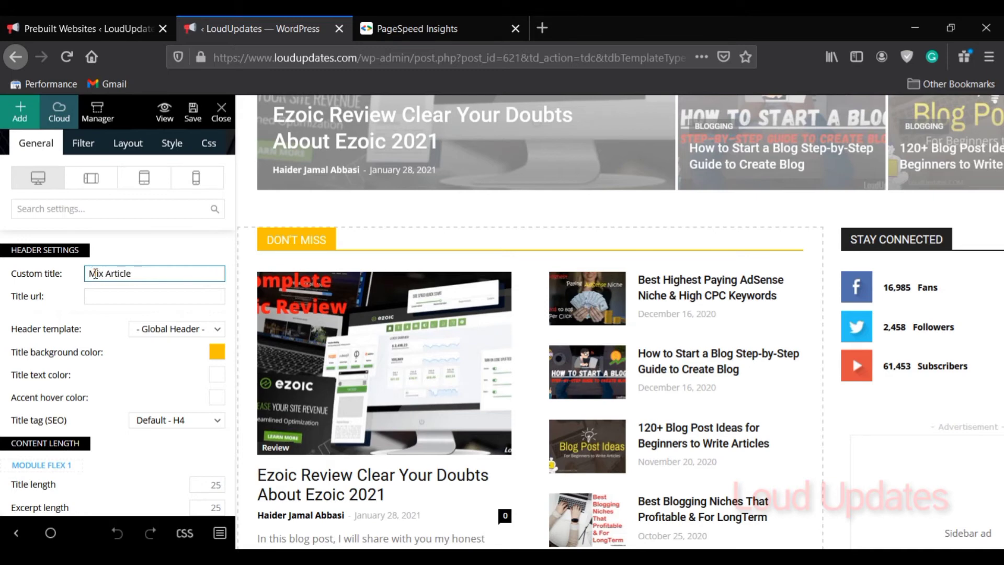
left_click(155, 254)
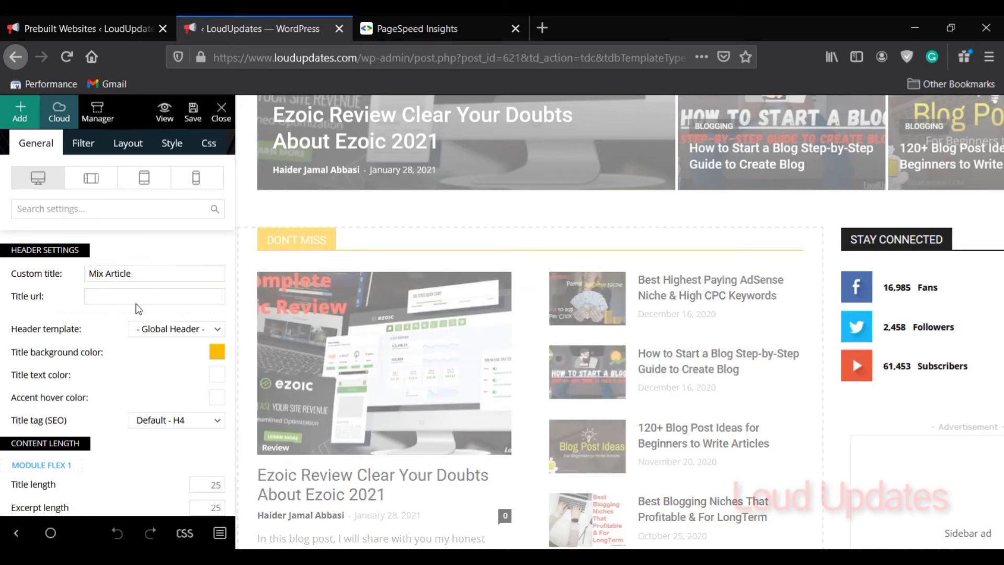
Step: Set the Mix Article block's title background color to blue #000ad1
left_click_drag(131, 274, 103, 282)
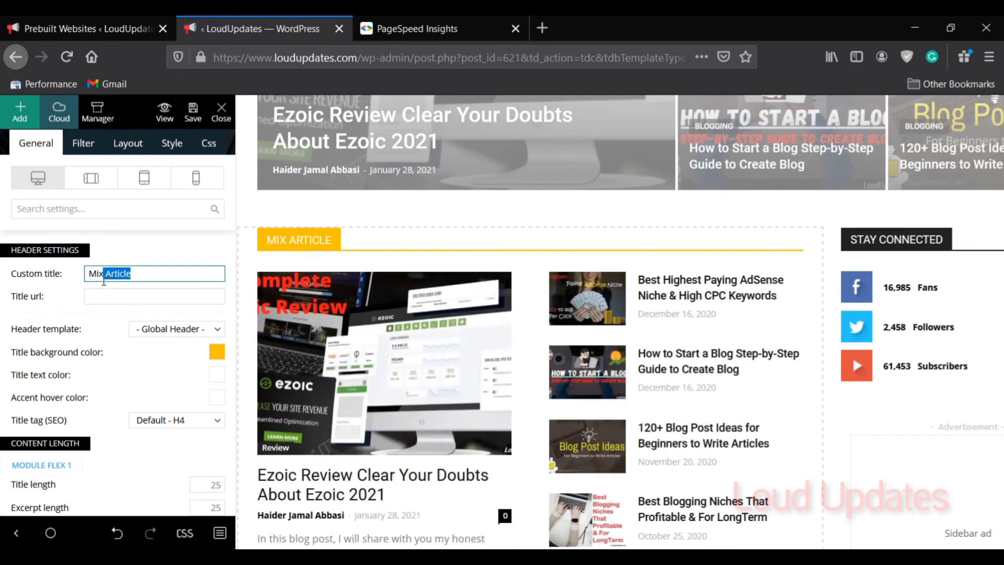
left_click(183, 258)
left_click(216, 352)
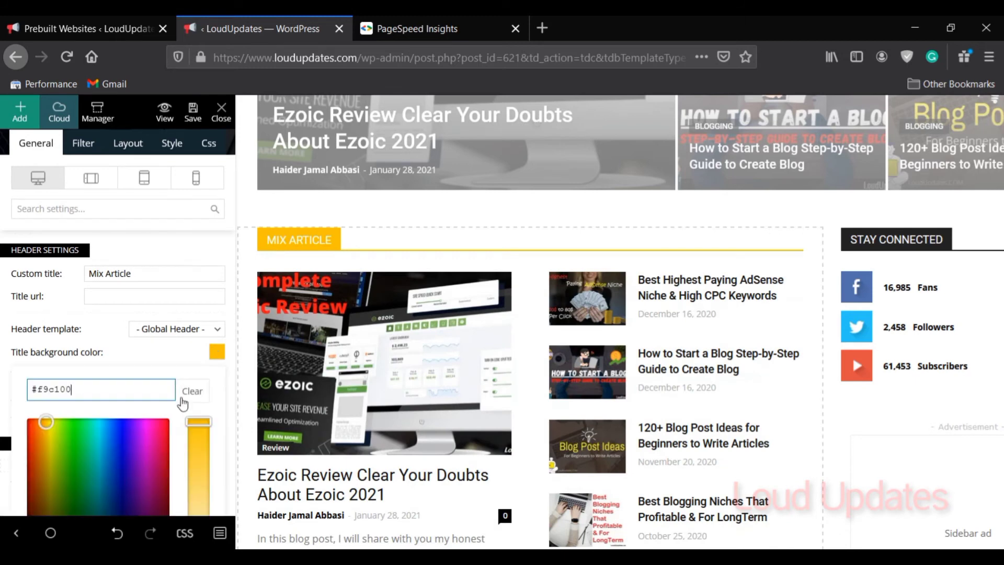
left_click(121, 443)
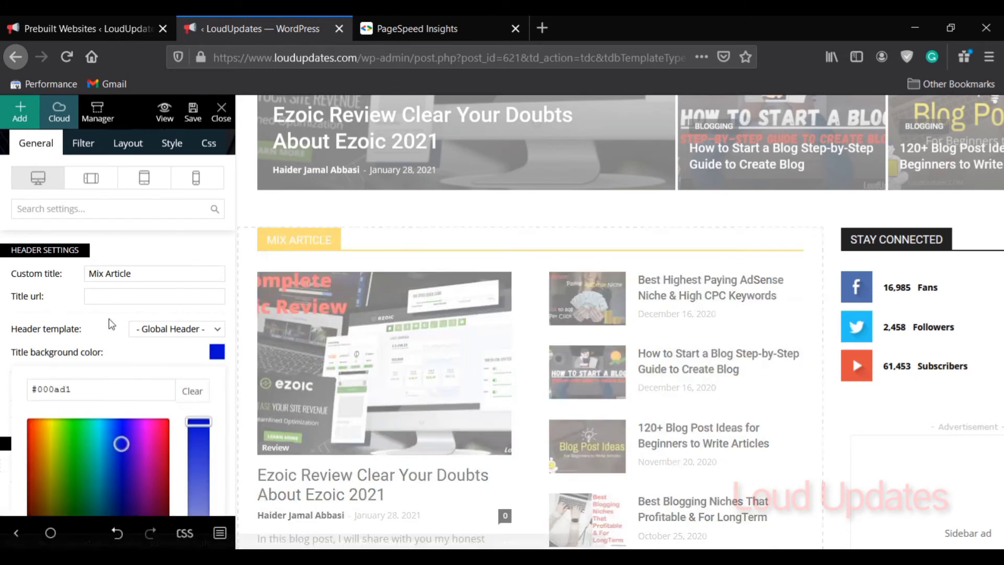
left_click(109, 318)
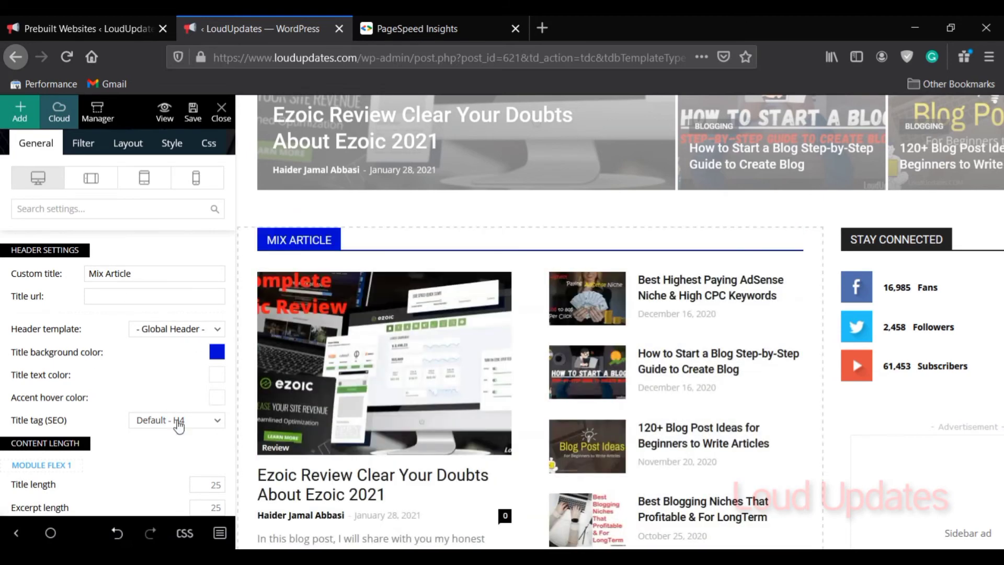
Step: Review the Mix Article block's SEO title tag choices and its category filter choices without changing them
left_click(180, 421)
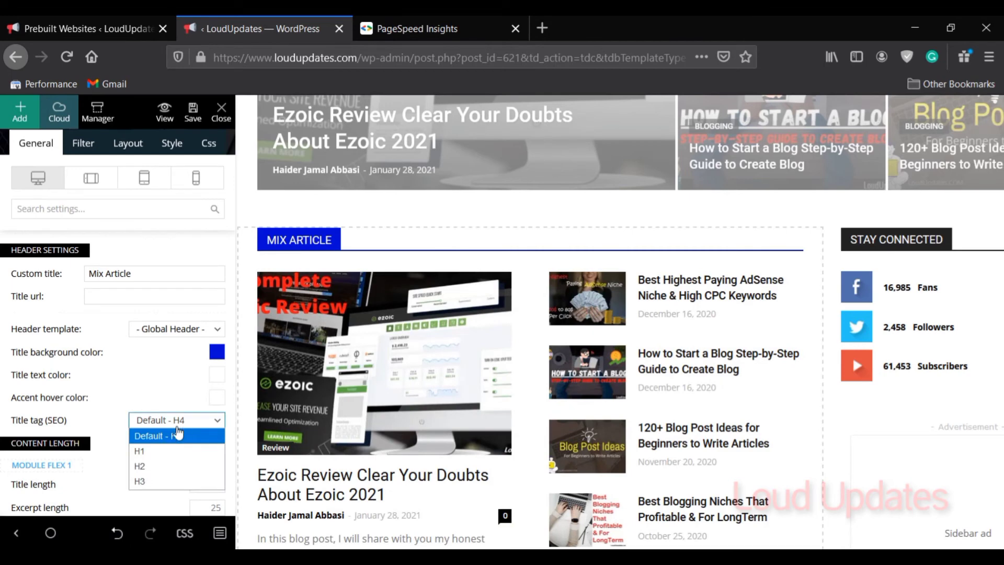
left_click(126, 347)
left_click(86, 143)
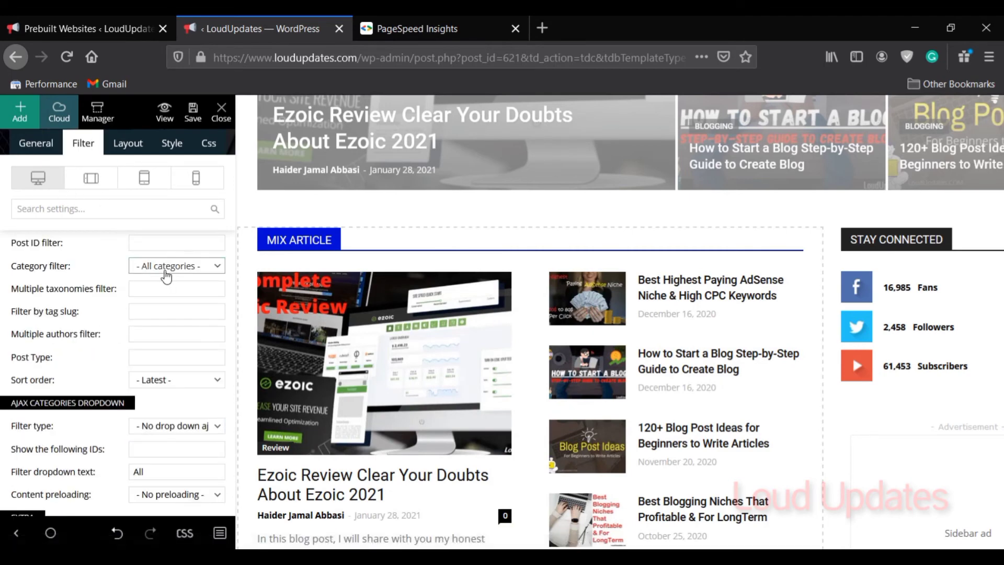
left_click(166, 268)
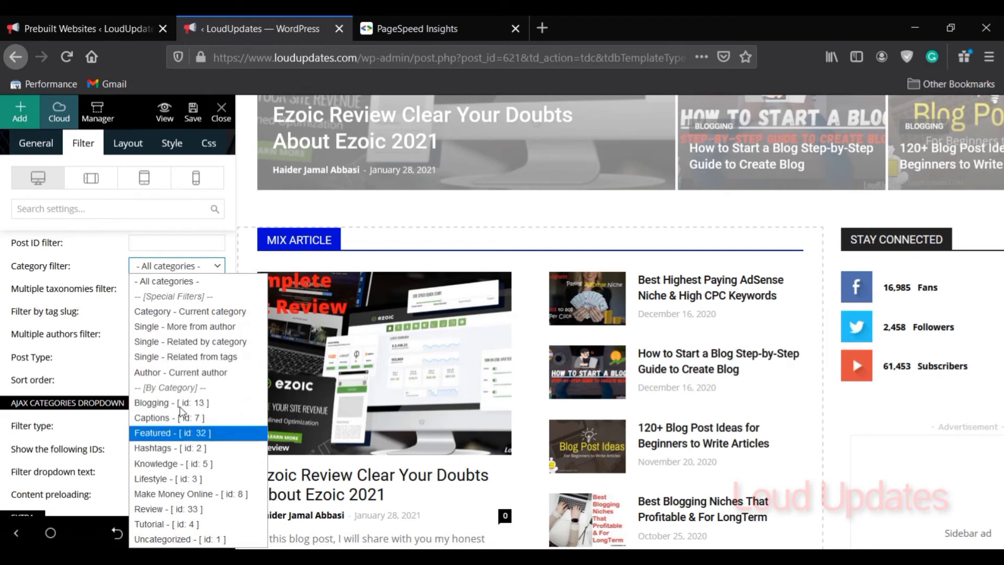
left_click(92, 273)
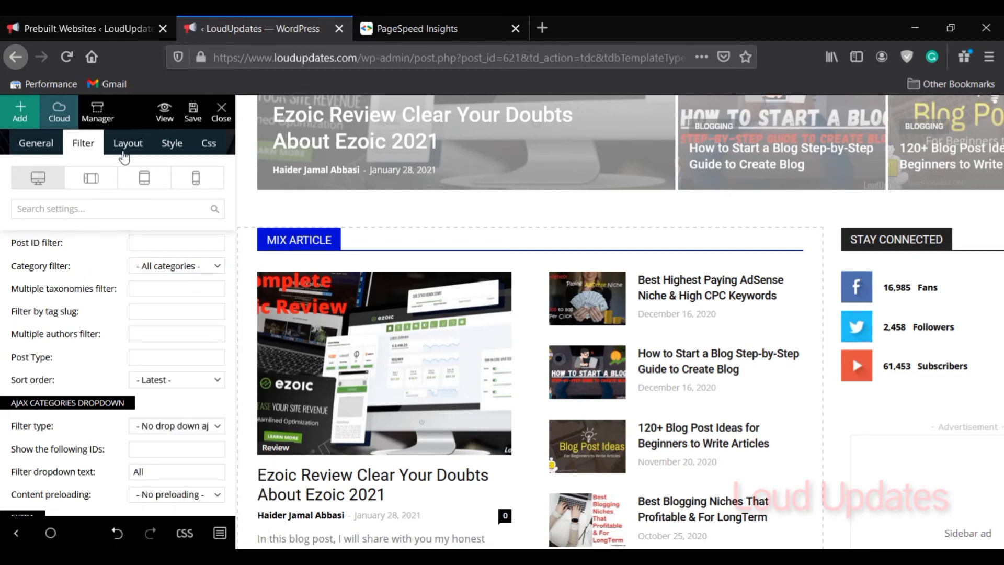
Step: Review the Mix Article block's column count and hover effect choices in its layout settings, keeping the hover effect at None
left_click(123, 153)
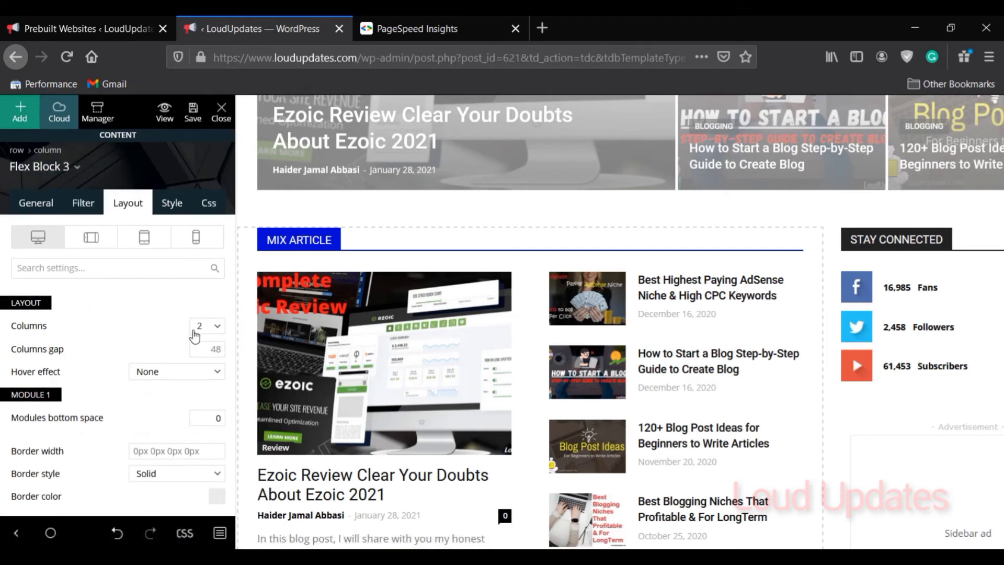
left_click(205, 326)
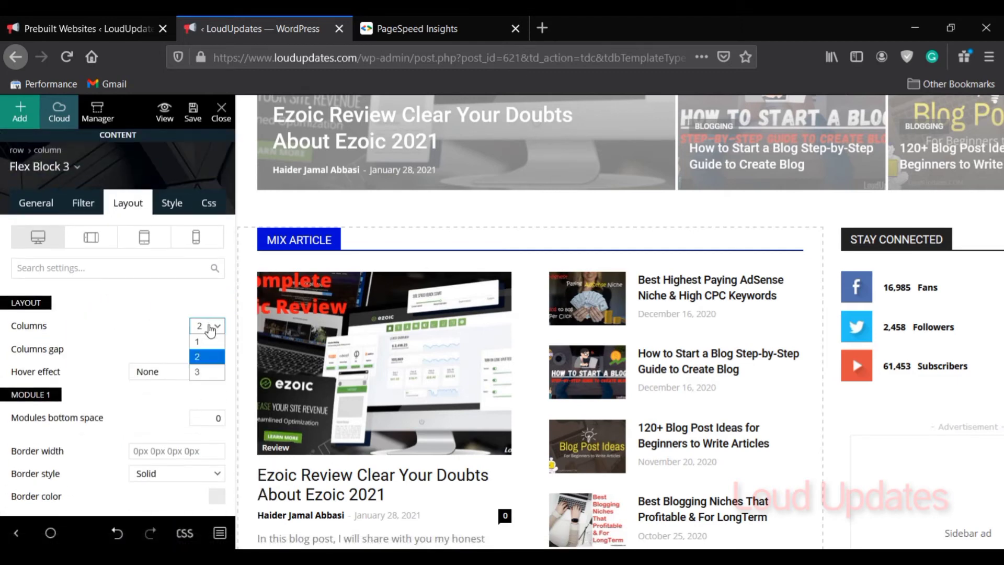
left_click(152, 373)
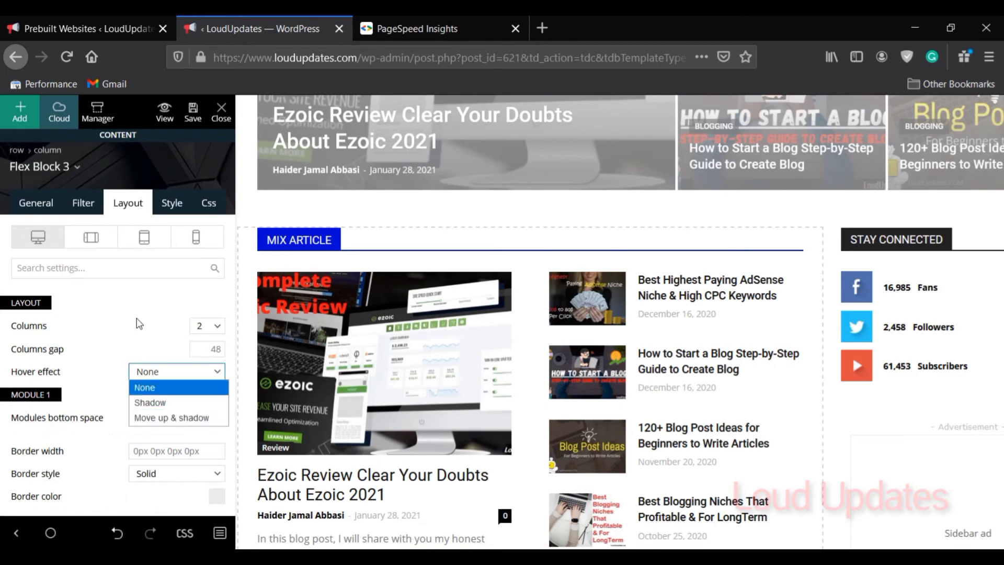
left_click(152, 387)
Step: Shorten the custom title of the Make It Modern sidebar block to "Make"
scroll(334, 345, "down", 5)
scroll(335, 346, "down", 1)
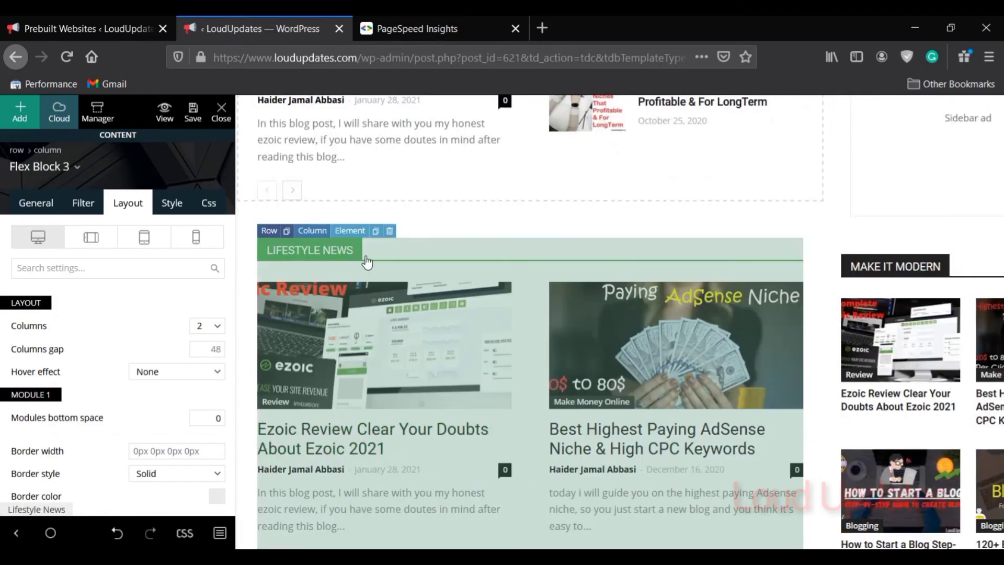
scroll(603, 350, "down", 1)
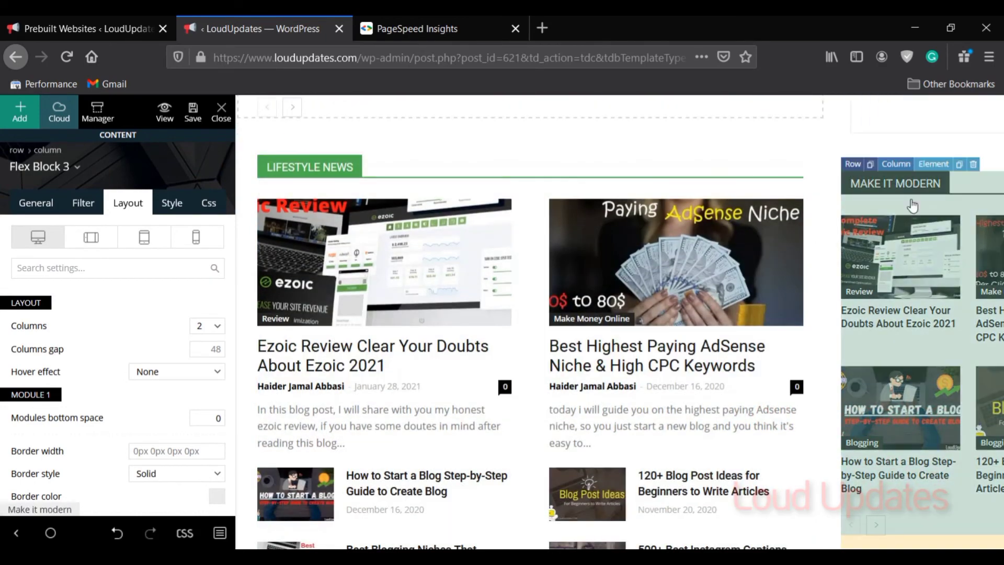
left_click(948, 233)
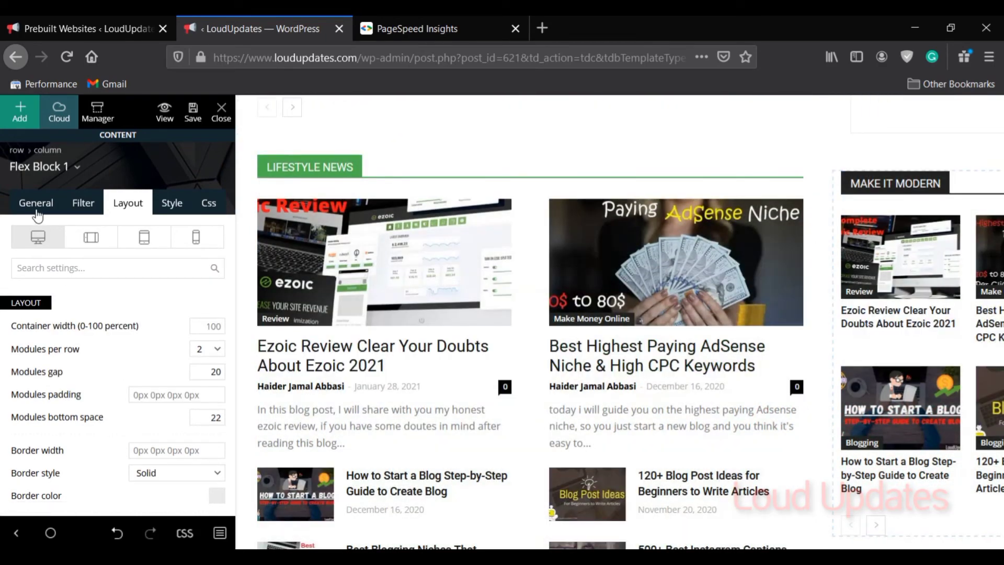
left_click(38, 212)
left_click_drag(154, 353, 130, 365)
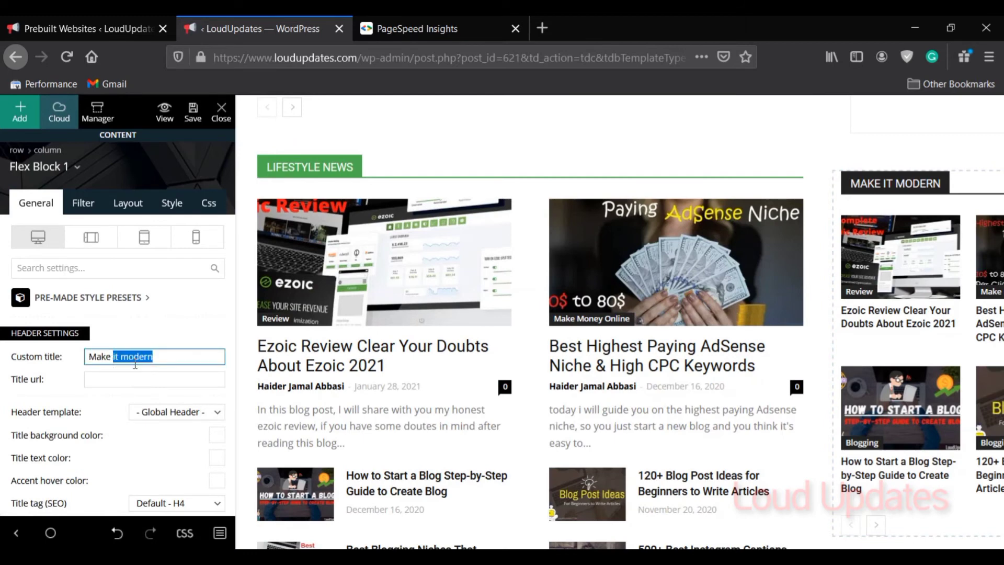
key("BackSpace")
double_click(126, 359)
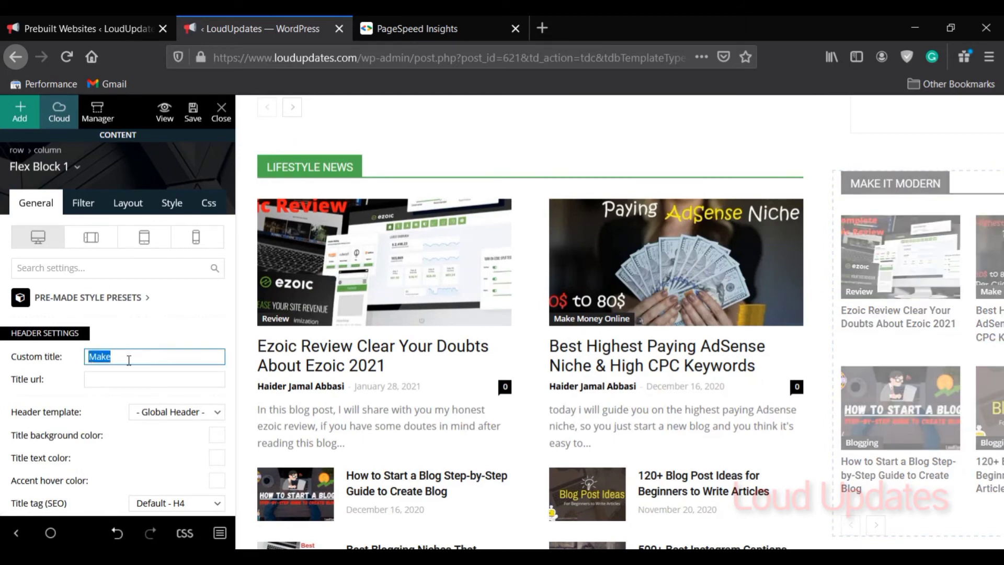
left_click(124, 361)
left_click(148, 338)
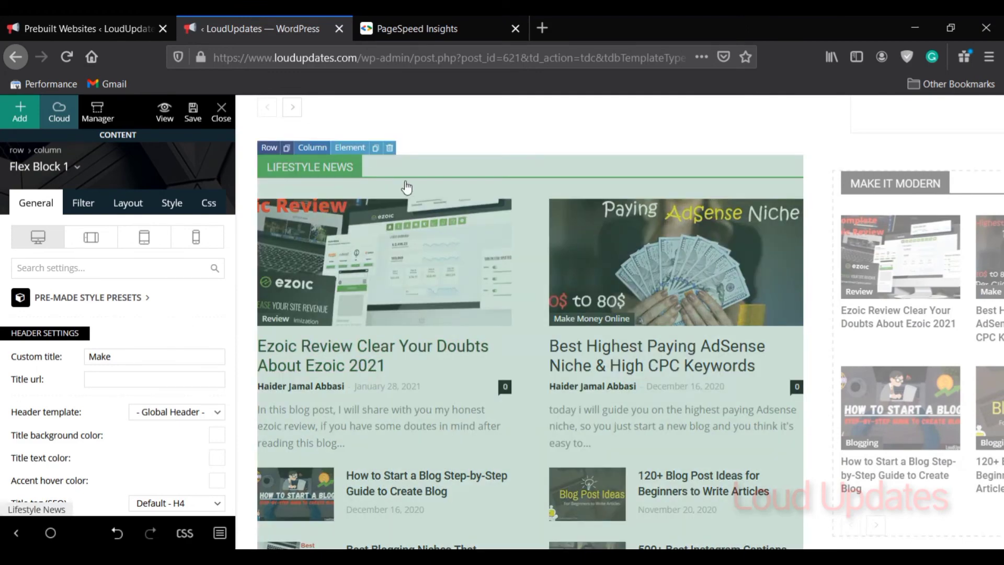
Step: Shorten the Lifestyle News block's custom title to "Lifestyle" and set its title background color to blue #507cba
left_click(407, 187)
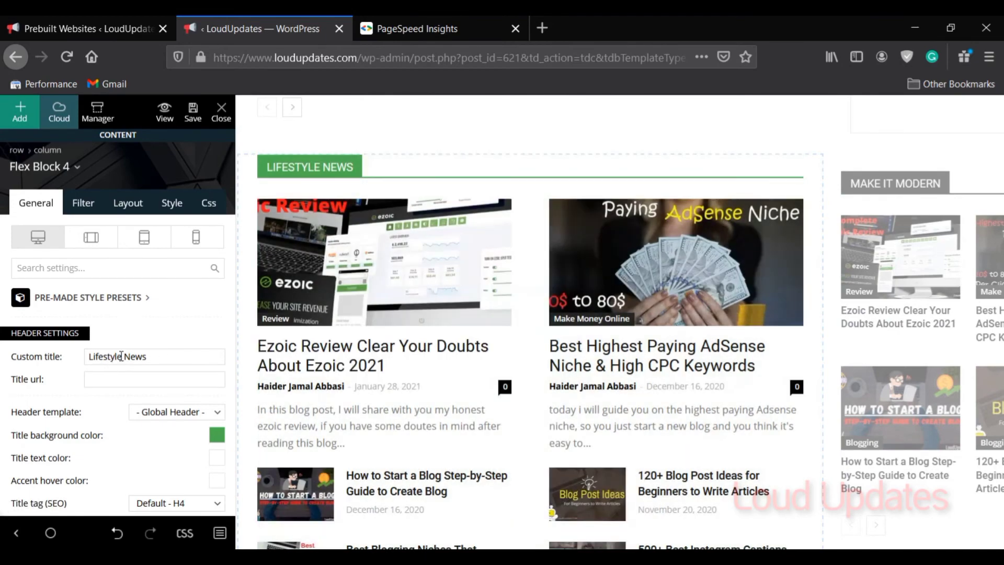
left_click_drag(122, 356, 149, 357)
key("BackSpace")
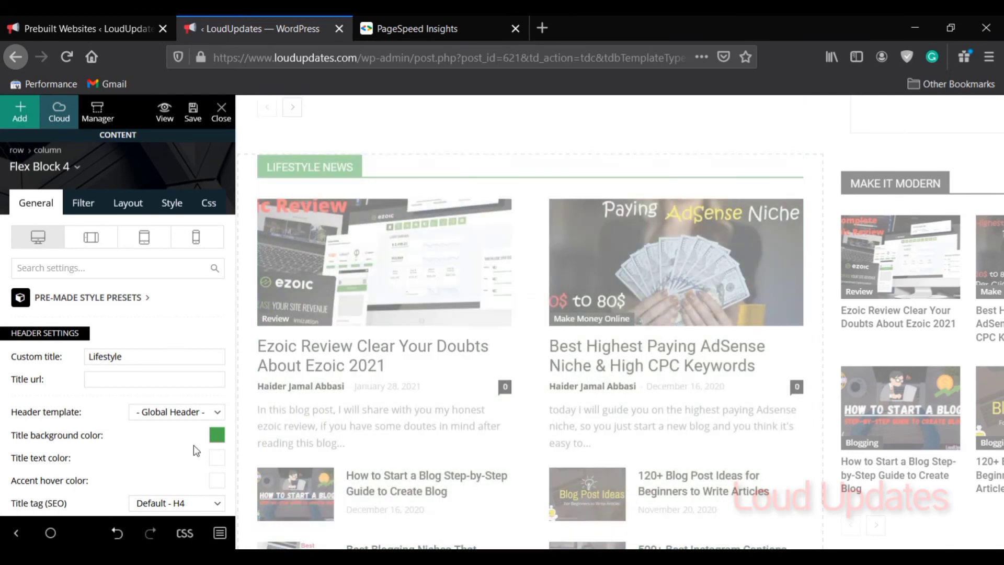
left_click(215, 437)
scroll(157, 418, "down", 3)
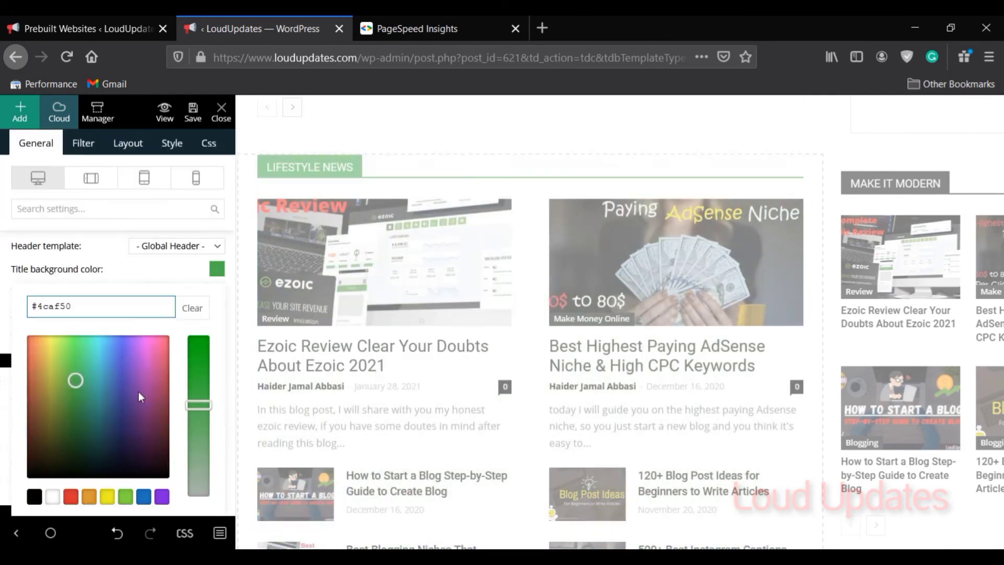
left_click(113, 374)
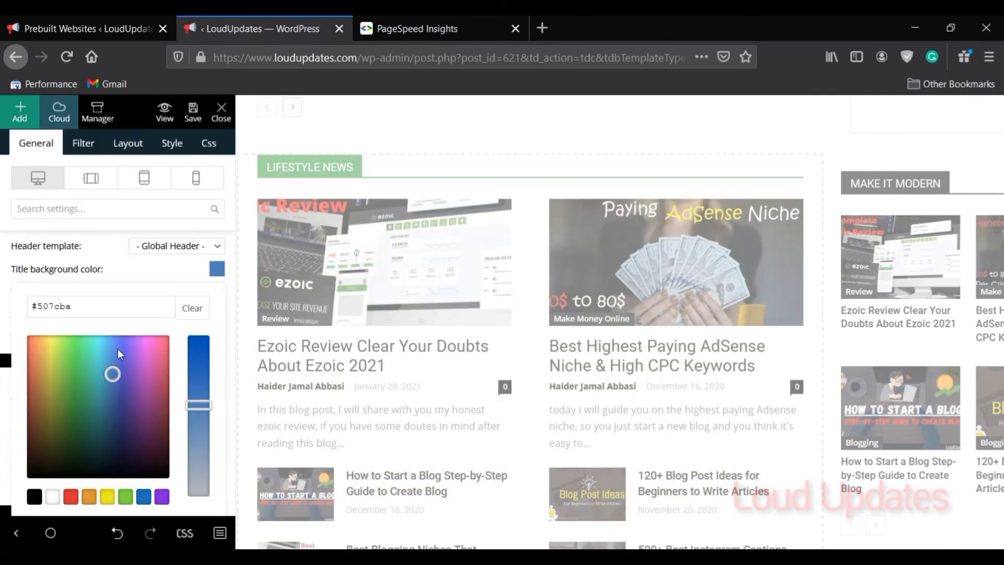
left_click(123, 280)
scroll(408, 314, "down", 8)
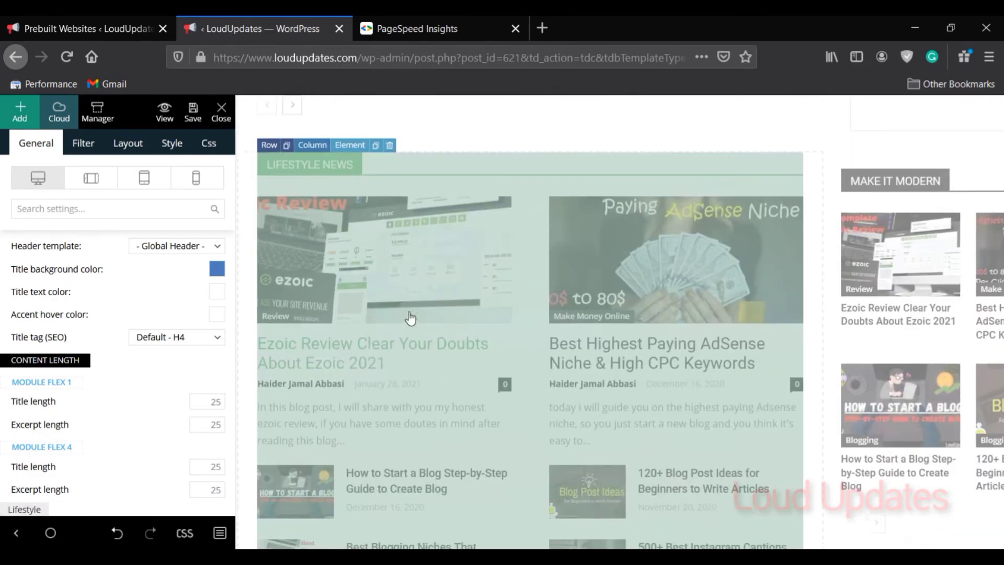
Step: Delete the Lifestyle News block from the homepage and confirm the deletion
scroll(367, 345, "down", 10)
scroll(355, 348, "up", 1)
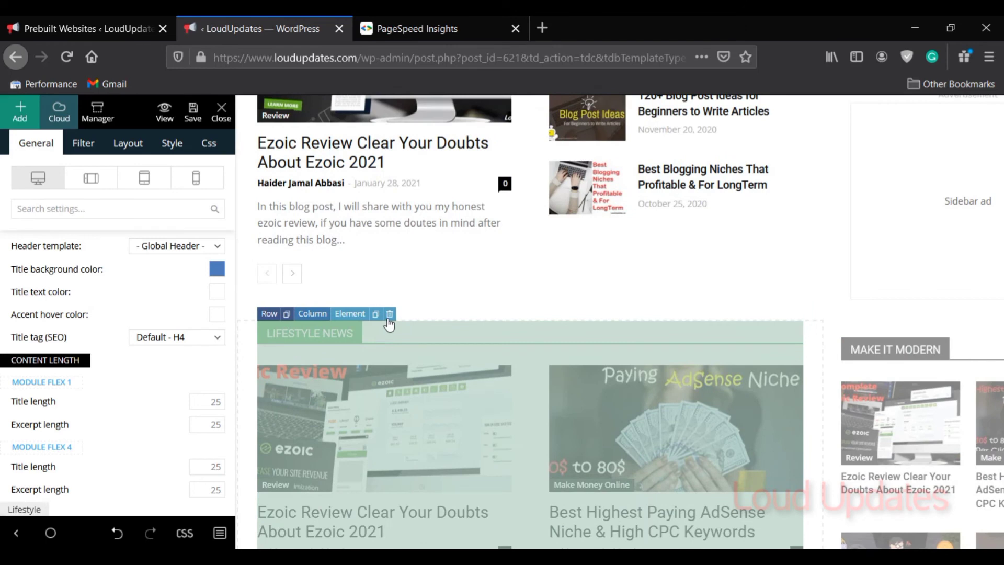
left_click(389, 313)
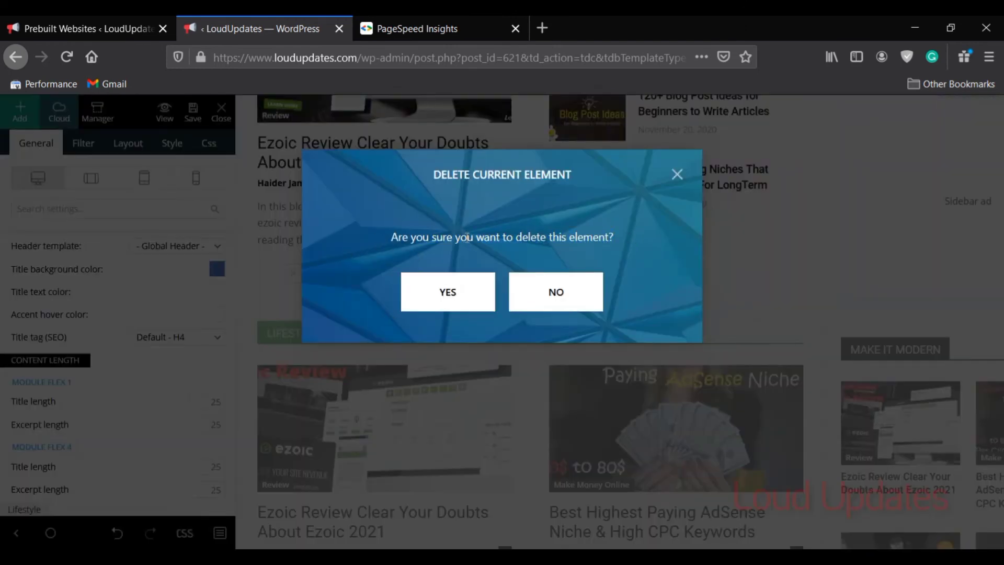
left_click(447, 290)
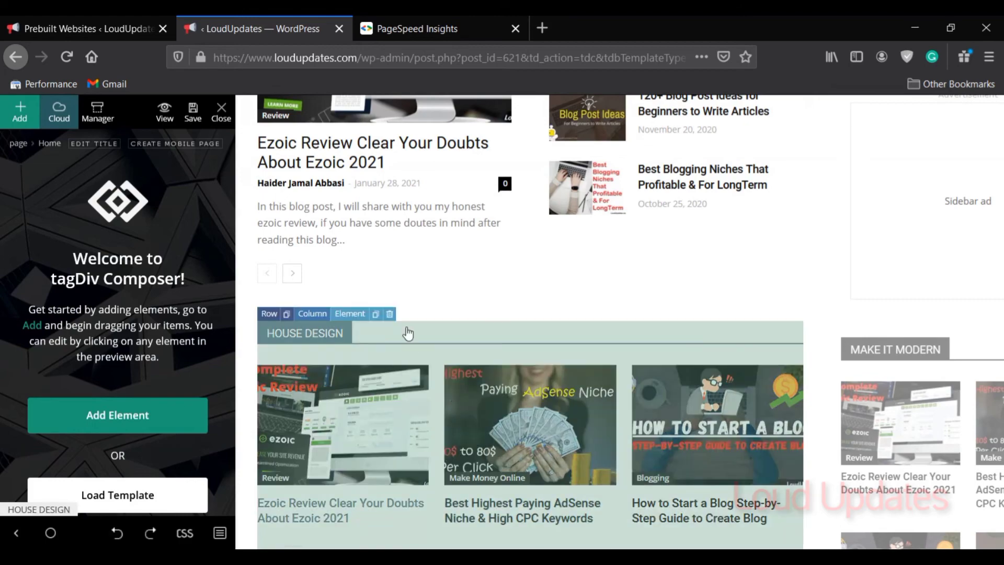
Step: Review the Trending Now news ticker's title and navigation choices, try Style 2, and return the style to Default
scroll(424, 366, "up", 10)
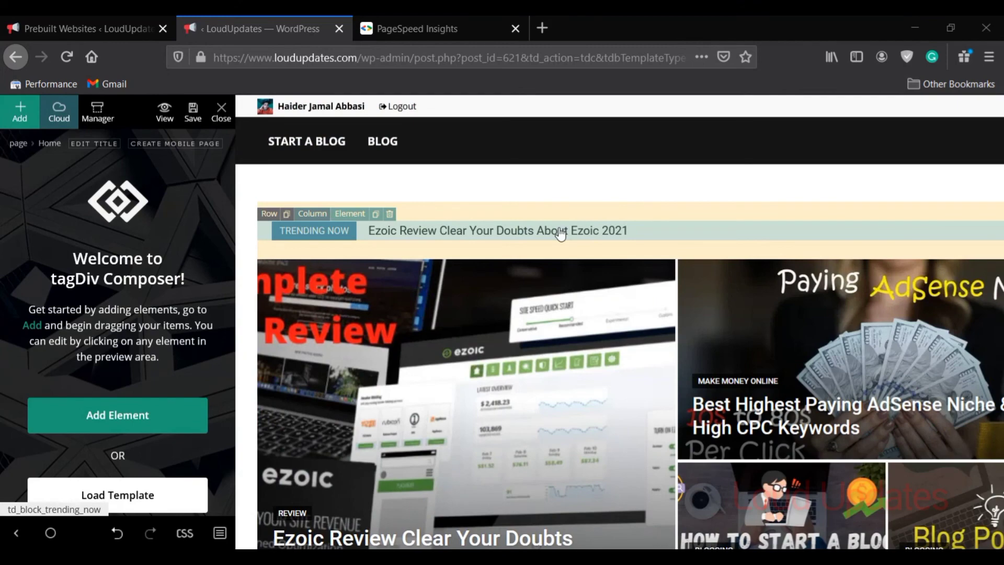
left_click(560, 234)
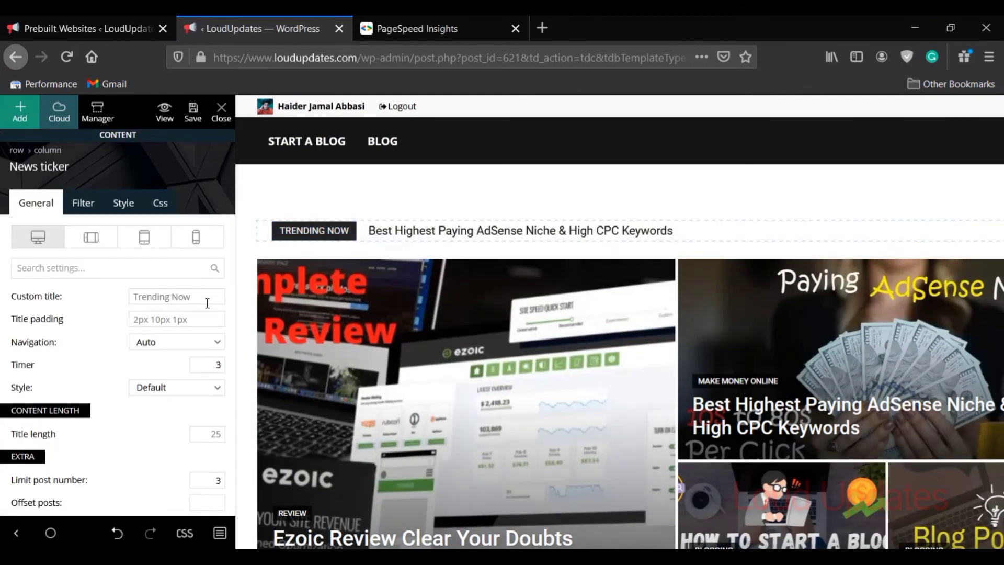
left_click(207, 302)
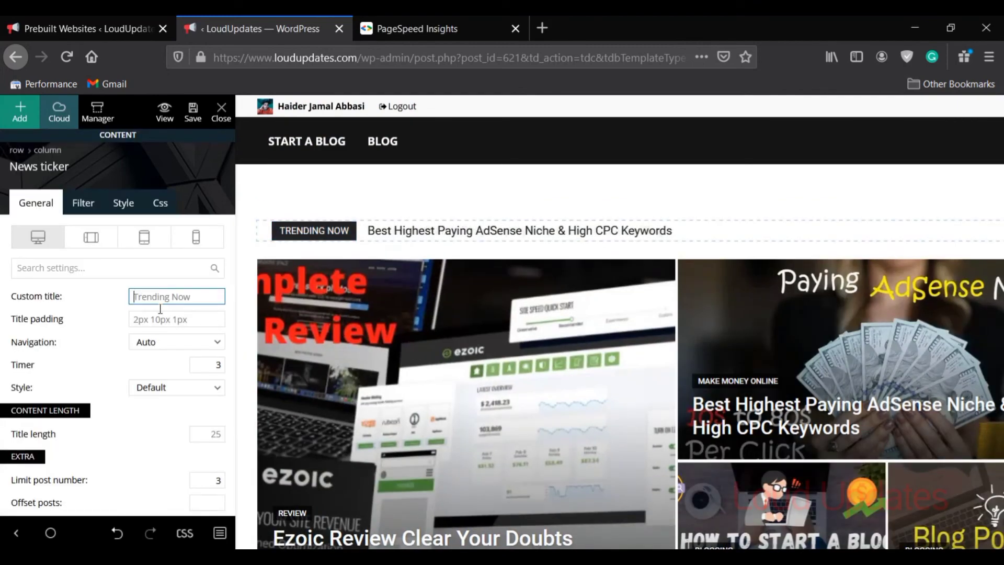
left_click(167, 341)
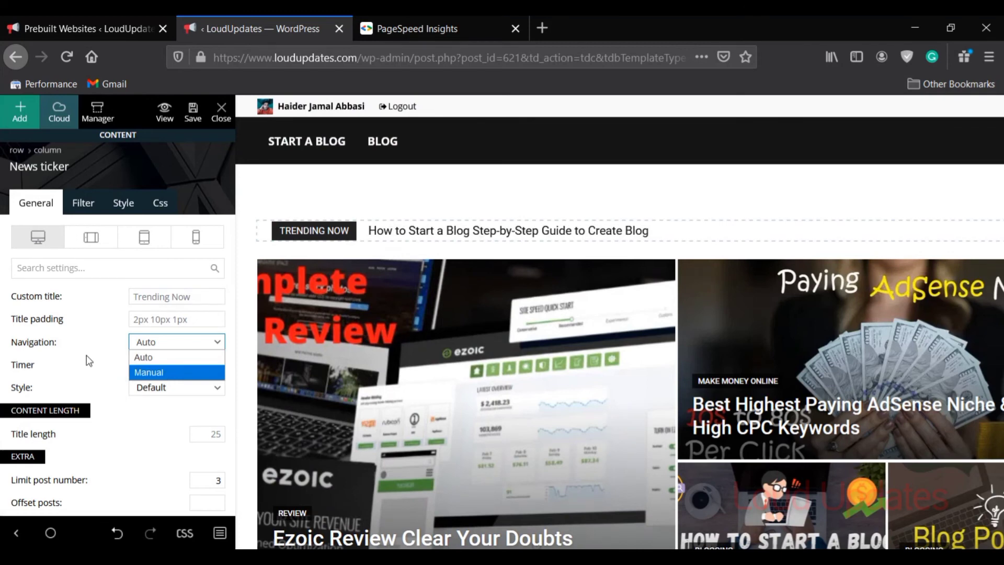
left_click(168, 387)
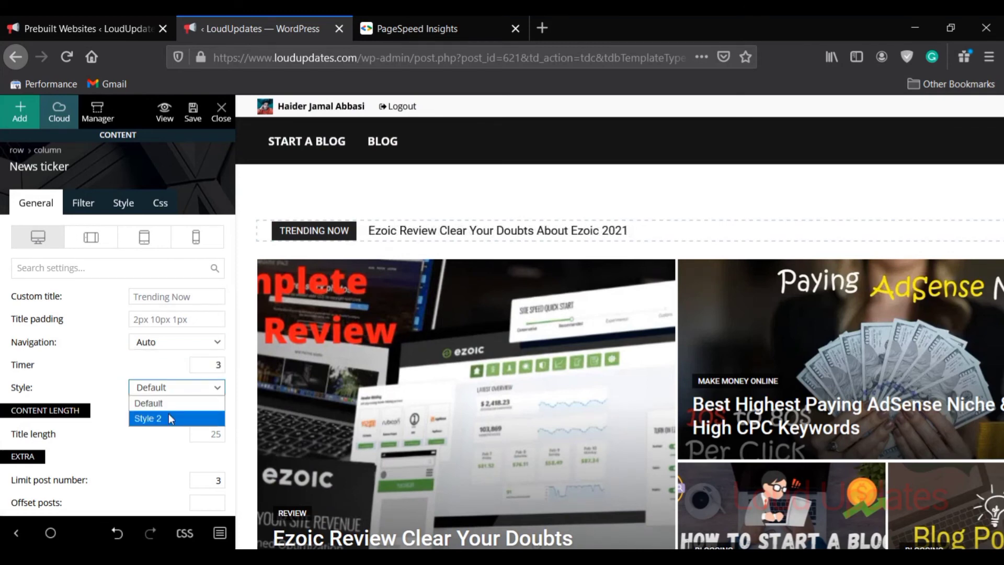
left_click(159, 419)
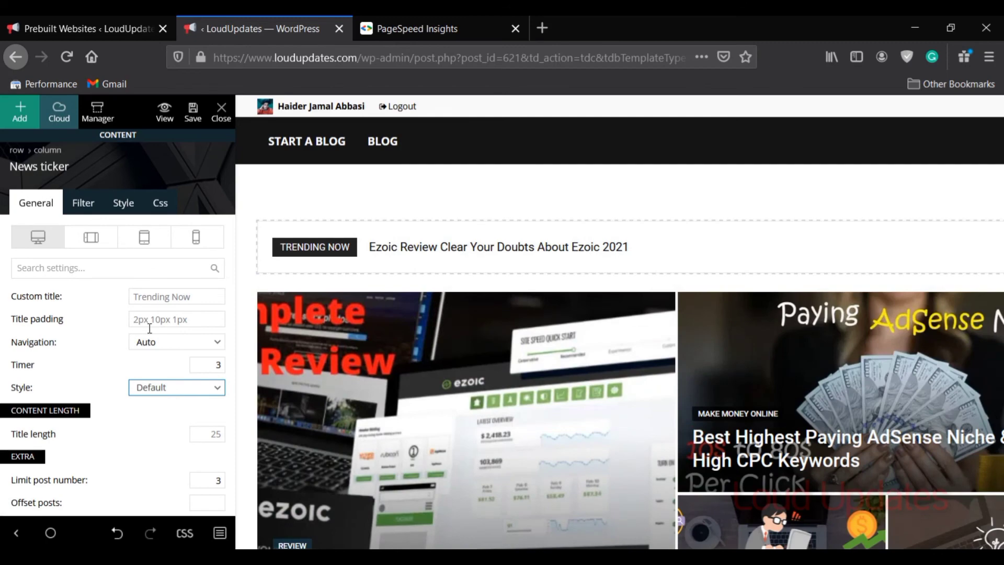
Step: Delete the Recent Comments element from the sidebar beside the latest articles and confirm the deletion
scroll(656, 305, "down", 15)
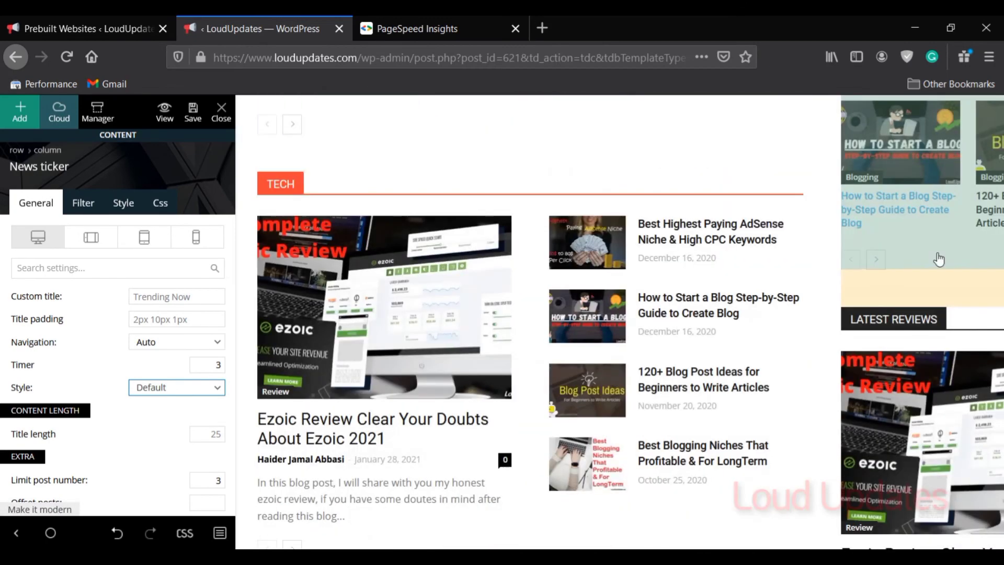
scroll(674, 301, "down", 20)
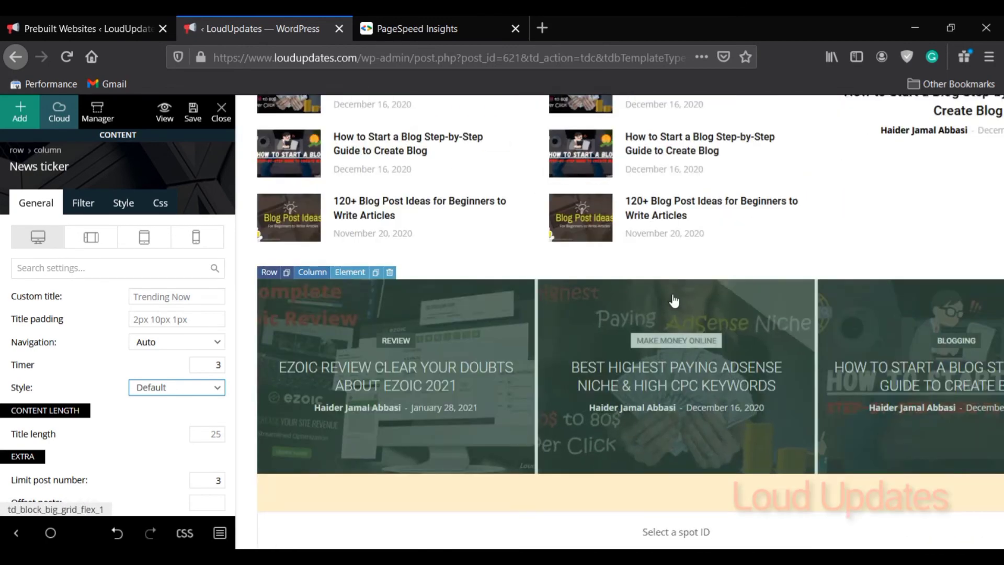
scroll(674, 300, "down", 10)
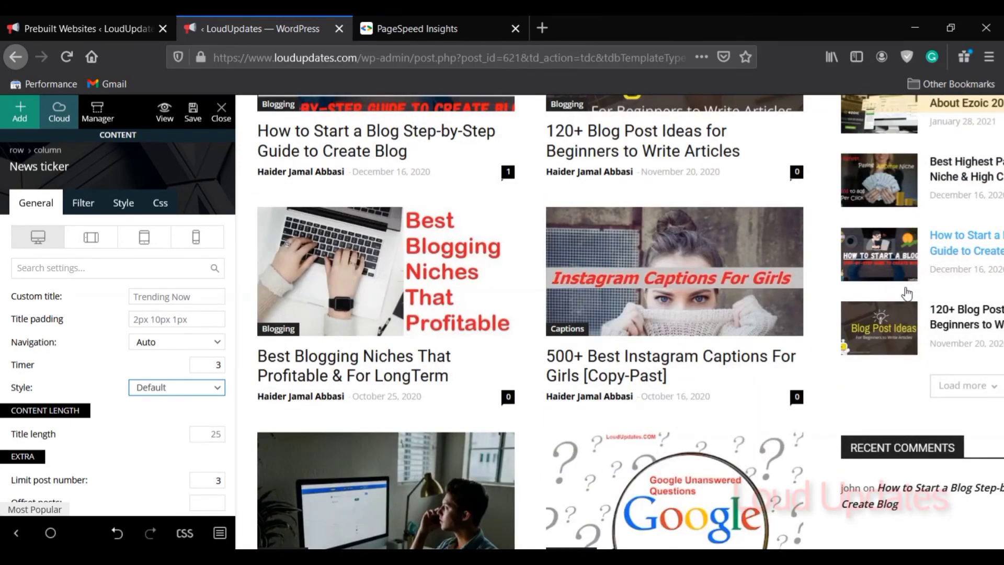
left_click(932, 456)
left_click(974, 426)
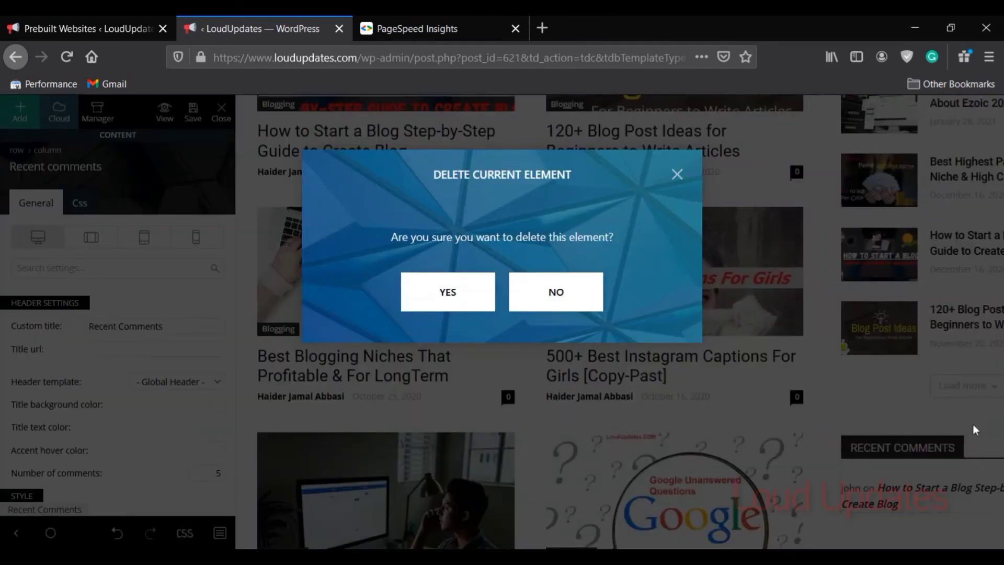
key("Return")
Step: Examine the settings of the footer's logo, About Us description text and Follow Us title without changing them
scroll(697, 349, "down", 8)
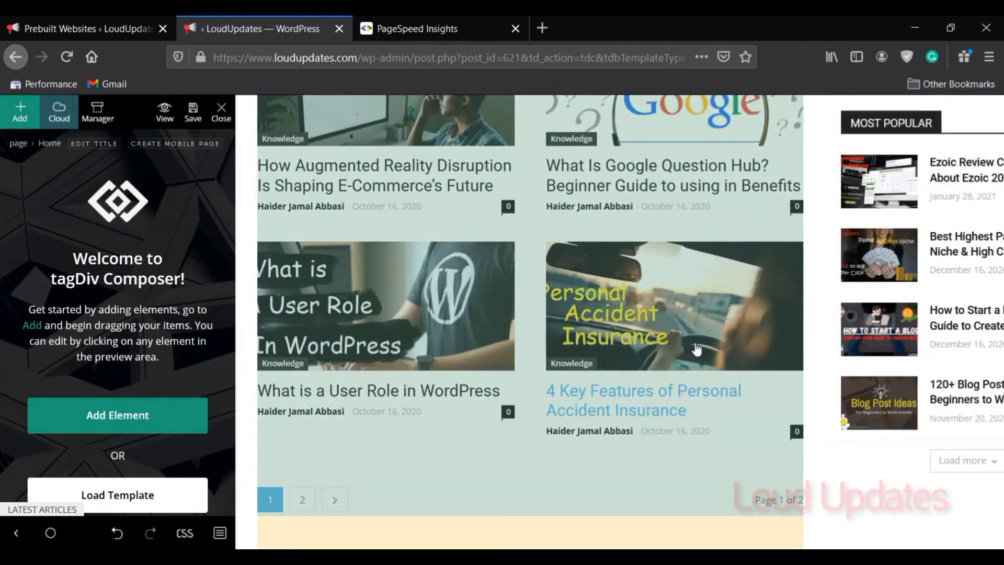
scroll(697, 349, "down", 8)
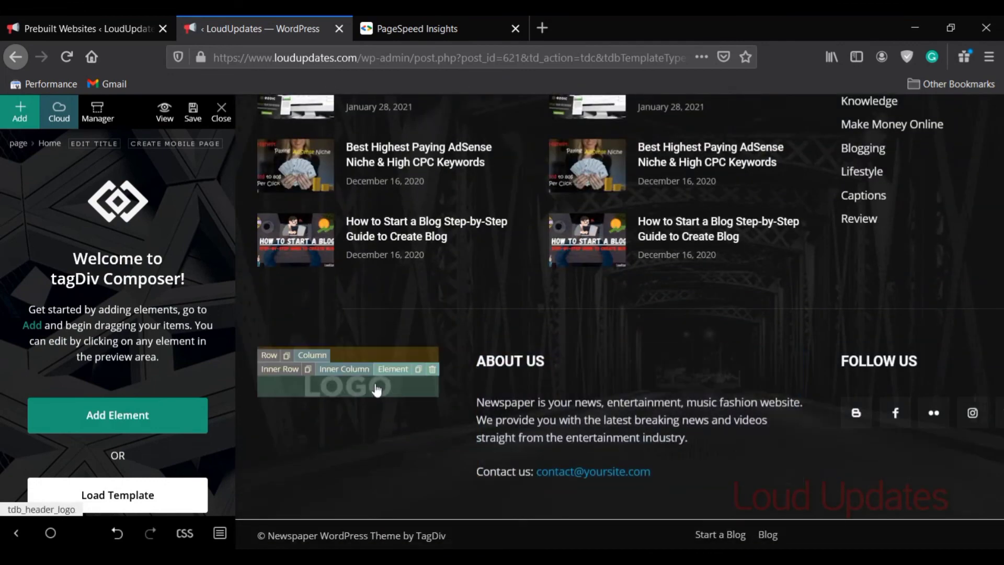
left_click(376, 388)
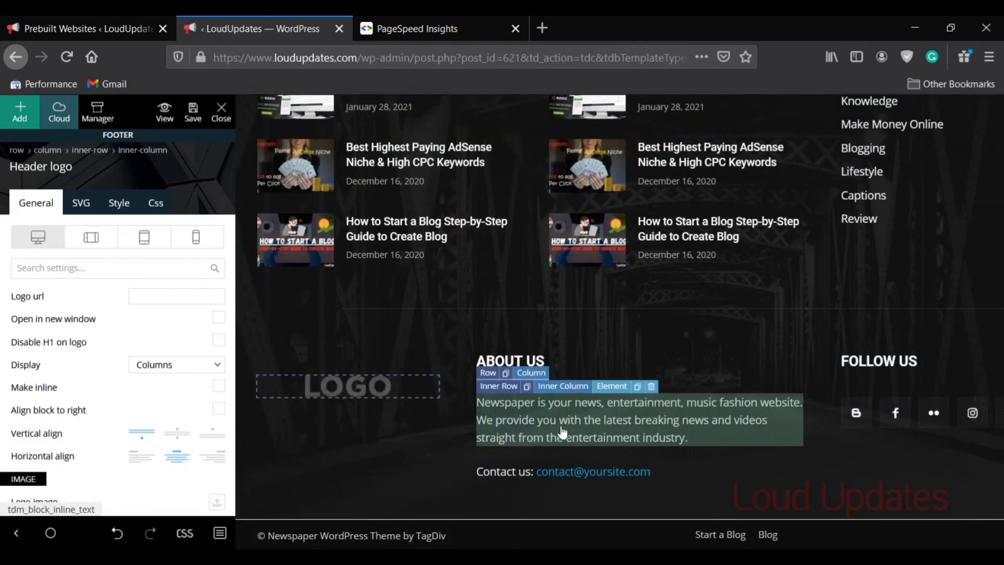
left_click(562, 432)
left_click(869, 384)
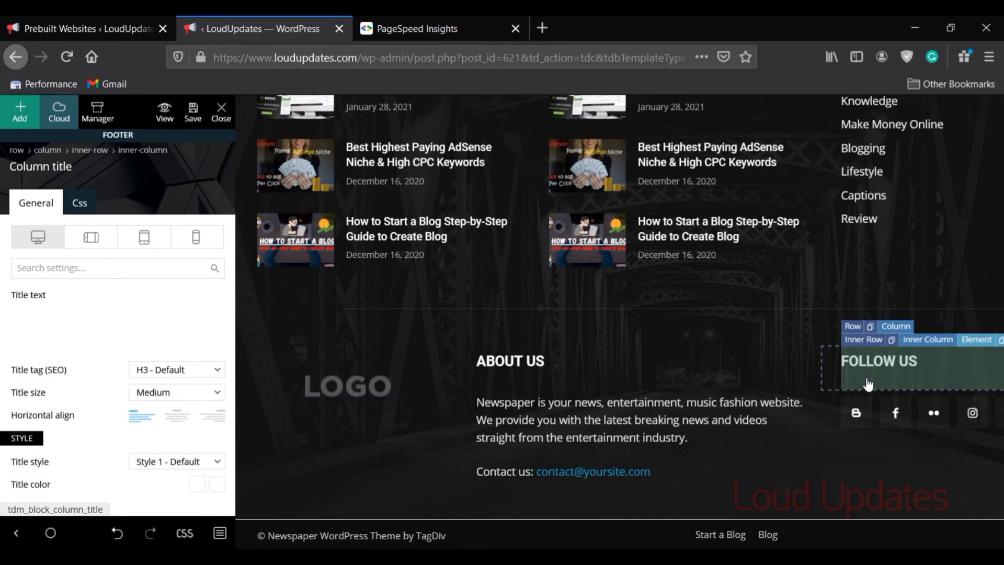
Step: Examine the footer social icons' Blogger, Facebook, Flickr and Instagram link fields and the copyright text's settings
left_click(909, 415)
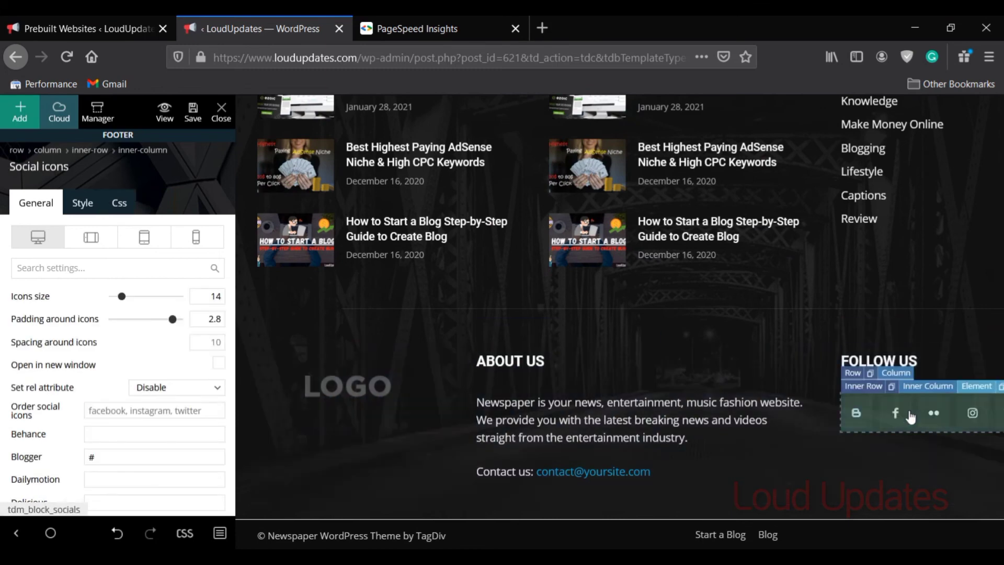
scroll(104, 392, "down", 2)
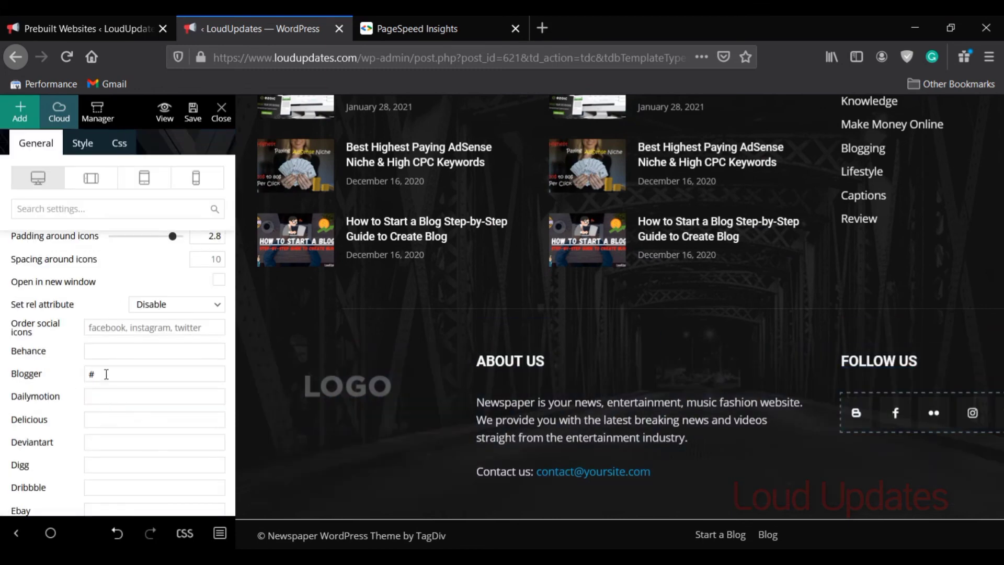
scroll(106, 374, "down", 3)
left_click(105, 384)
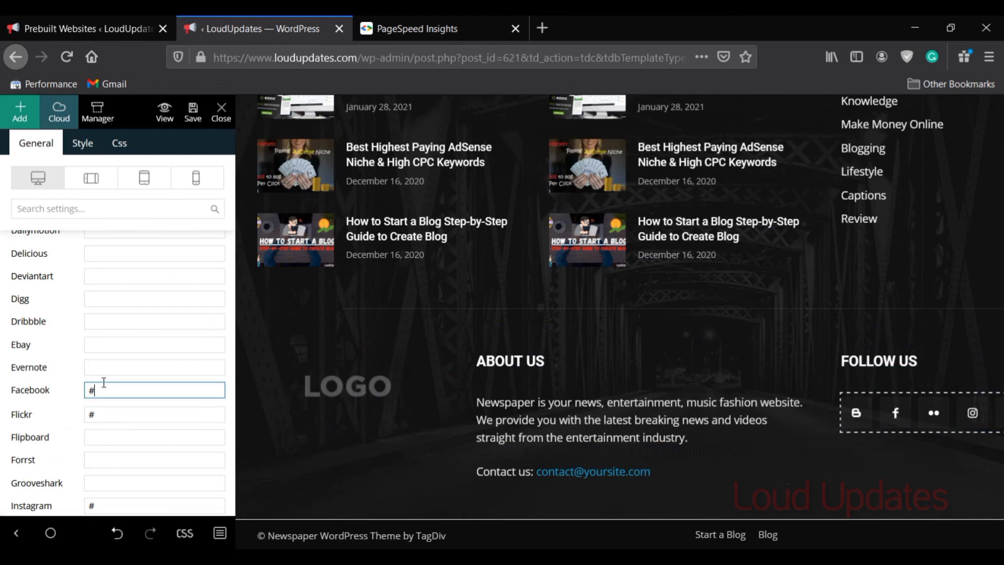
key("Tab")
scroll(99, 416, "down", 2)
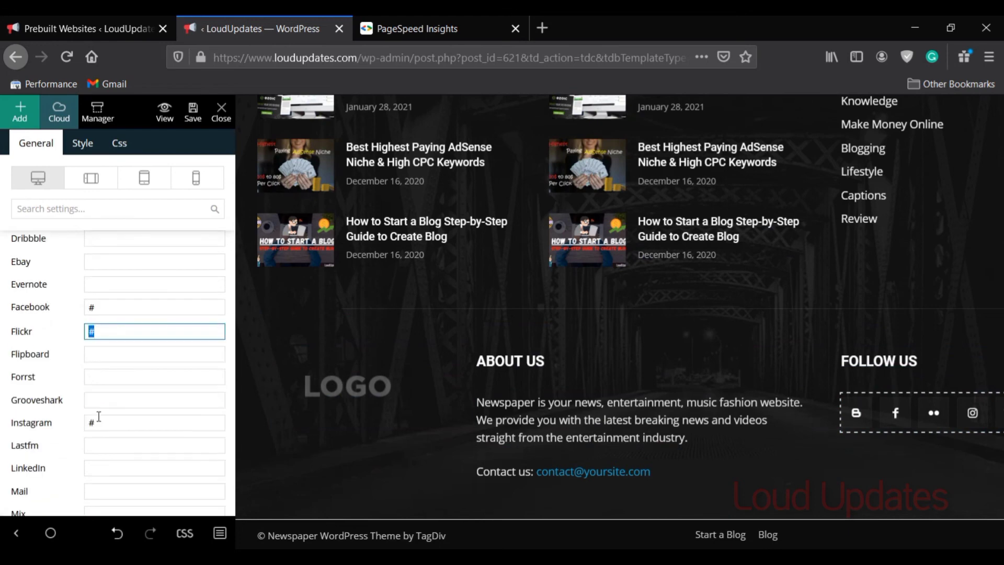
left_click(99, 419)
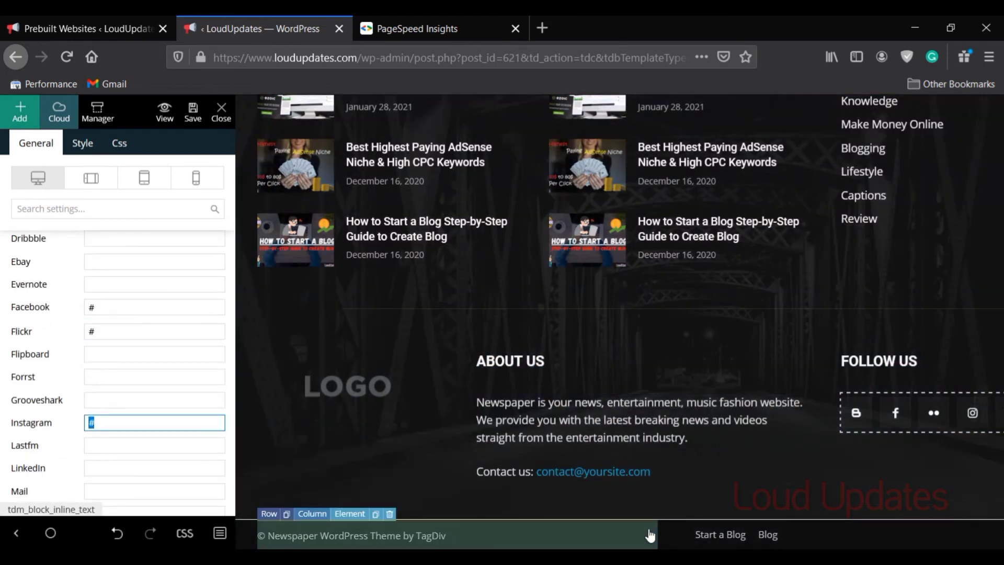
left_click(650, 535)
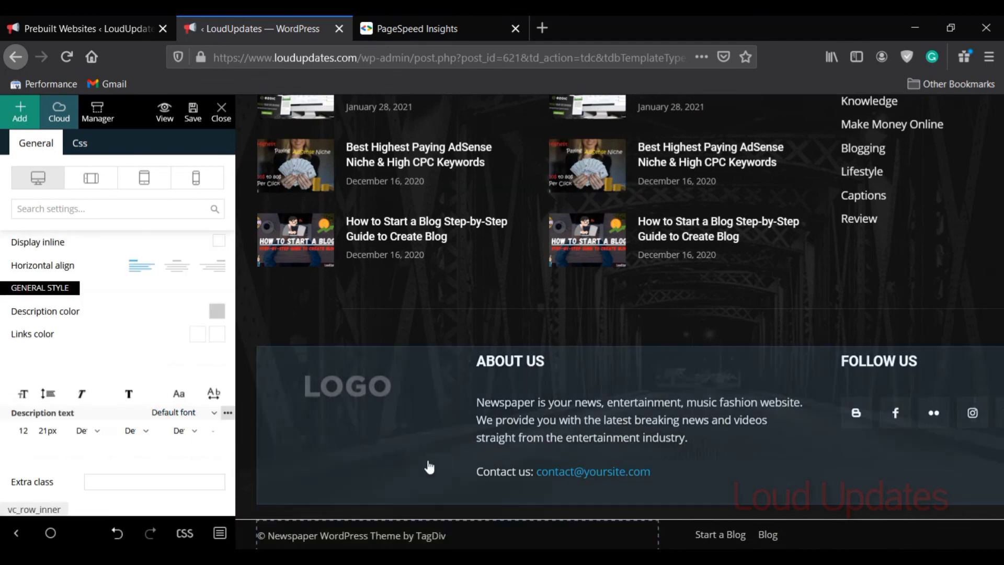
scroll(104, 378, "up", 4)
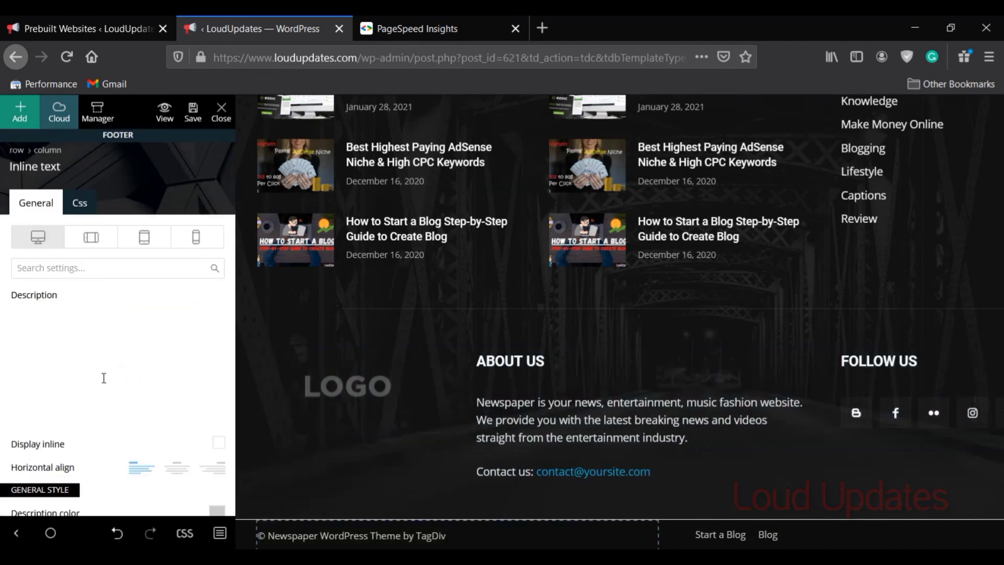
Step: Set the header template of the footer's Start a Blog / Blog list menu to Block Header 5 and save the page
left_click(821, 539)
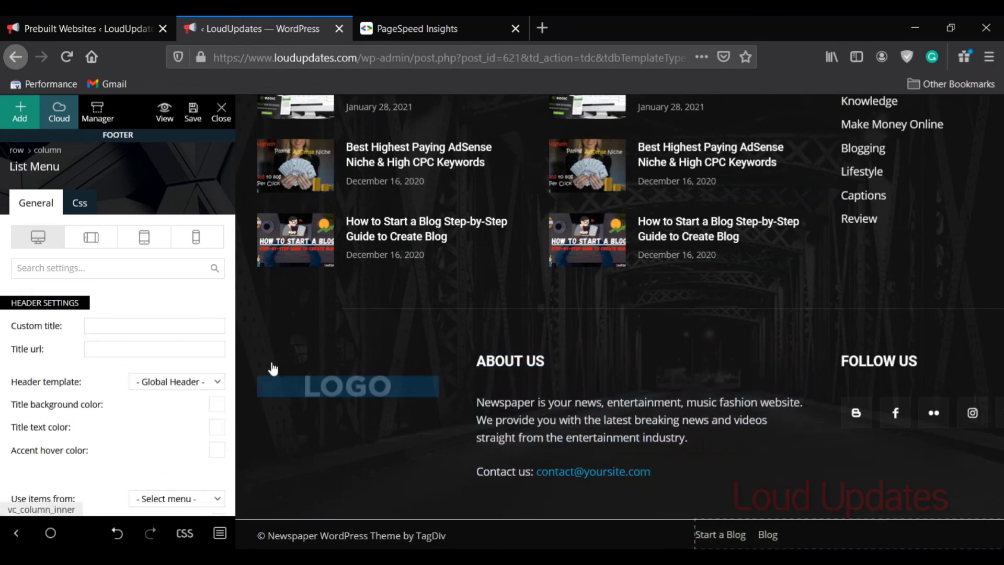
left_click(194, 388)
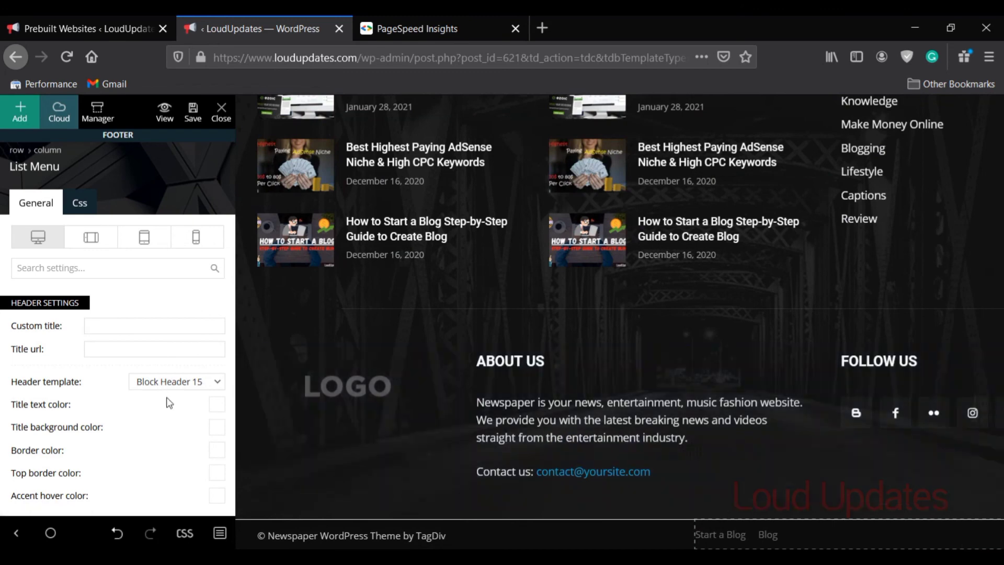
left_click(170, 403)
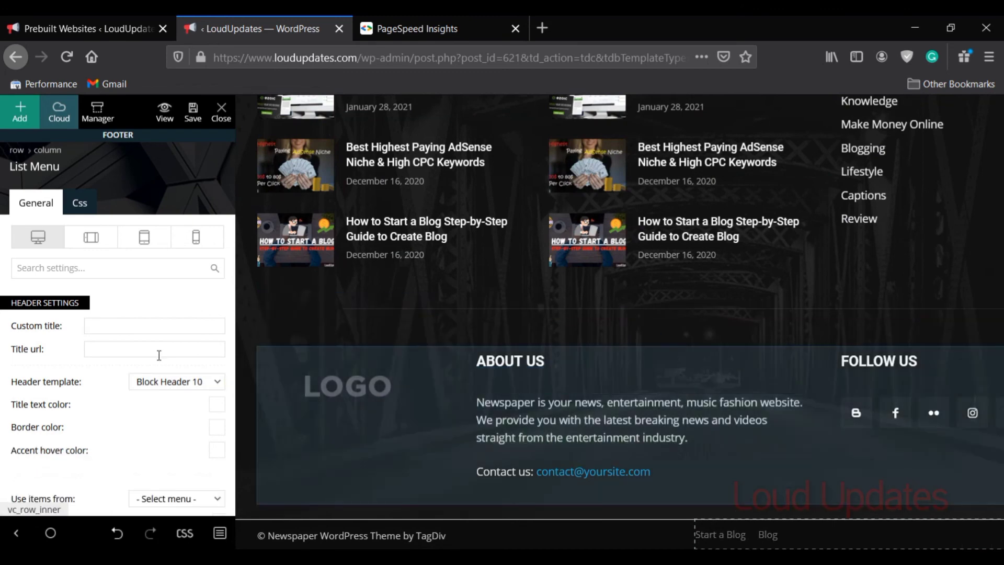
left_click(176, 381)
left_click(157, 188)
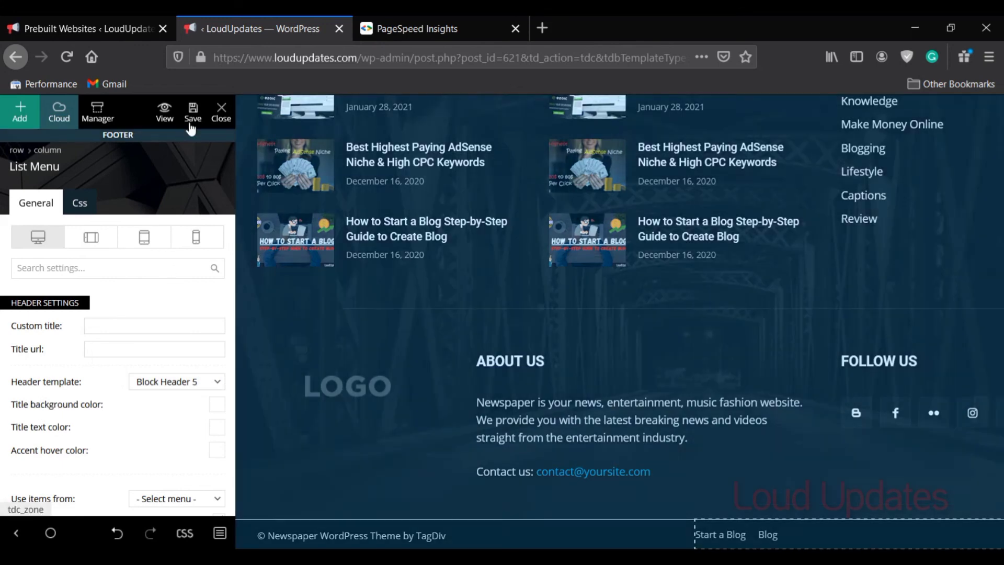
left_click(191, 125)
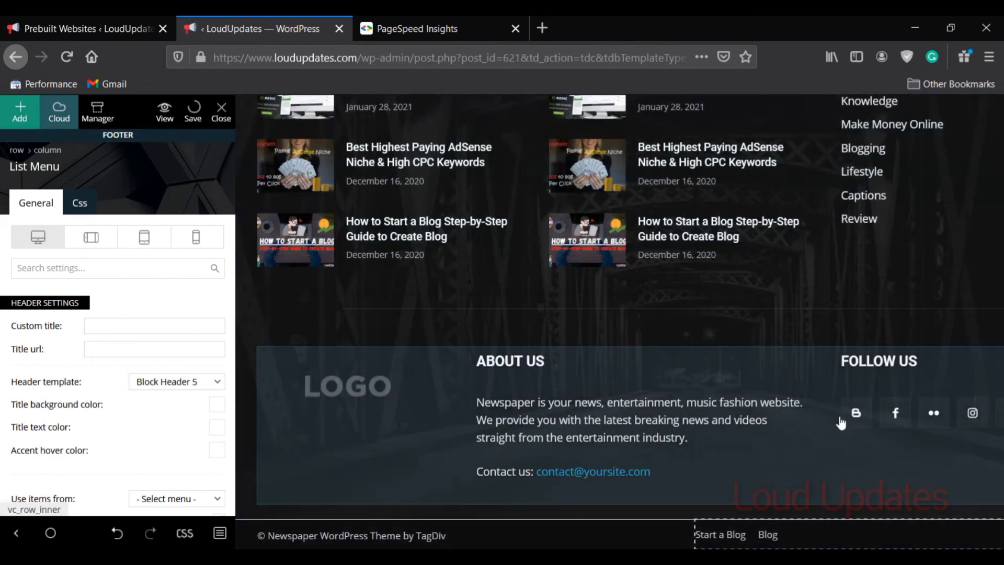
scroll(446, 380, "up", 10)
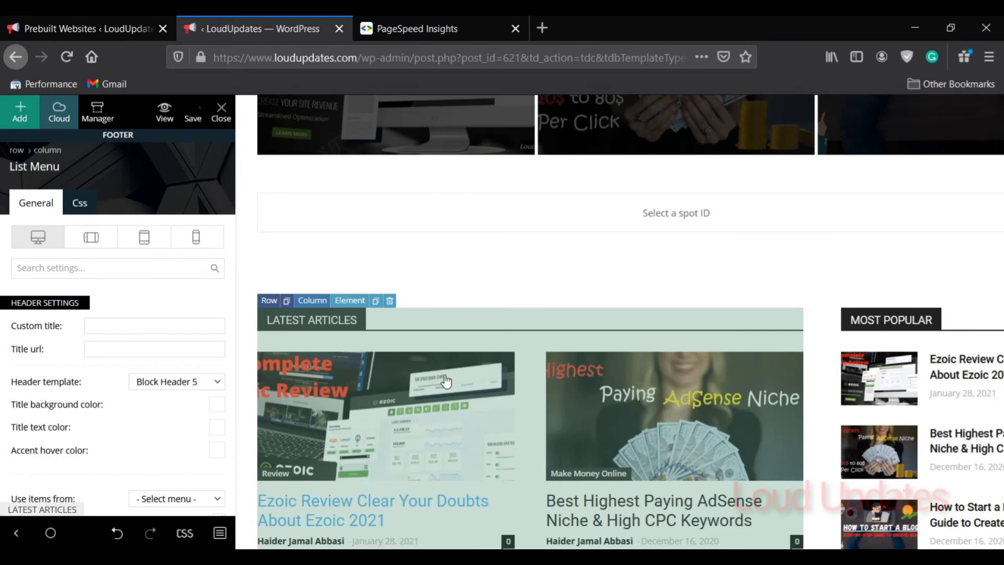
Step: Delete the WRC Racing, Health & Fitness and Architecture blocks from the homepage's three-column row, confirming each deletion
scroll(446, 381, "up", 5)
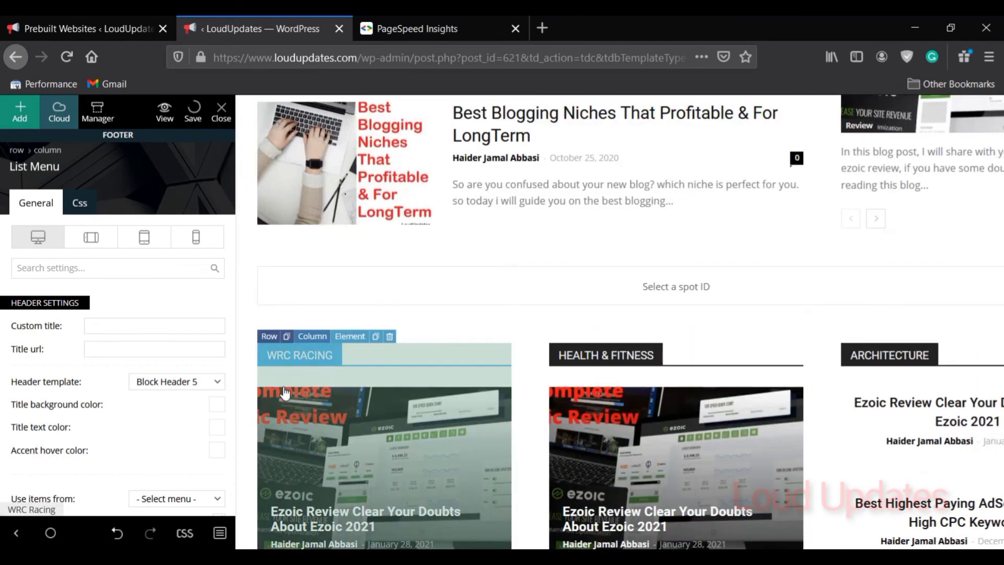
left_click(390, 336)
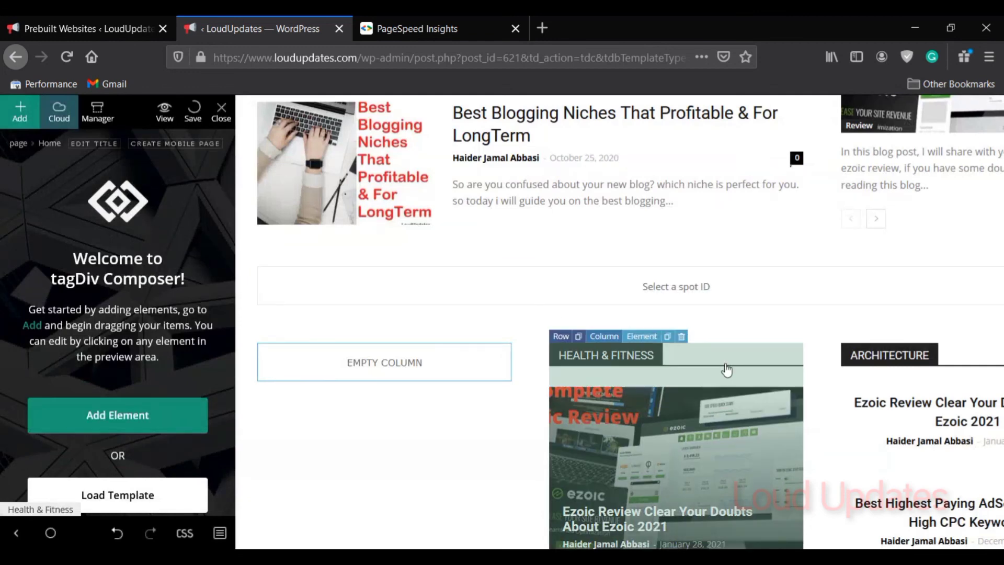
left_click(681, 336)
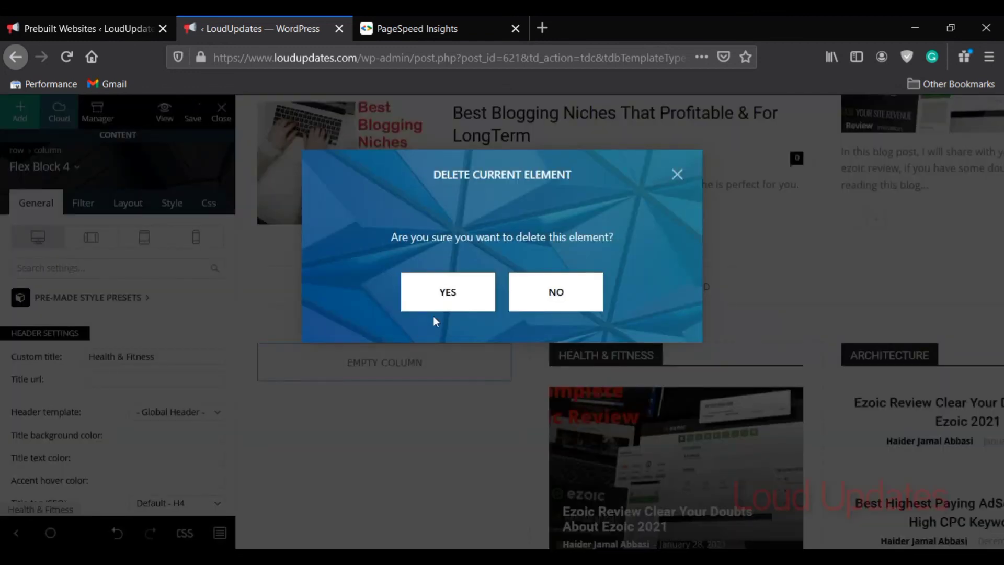
left_click(434, 309)
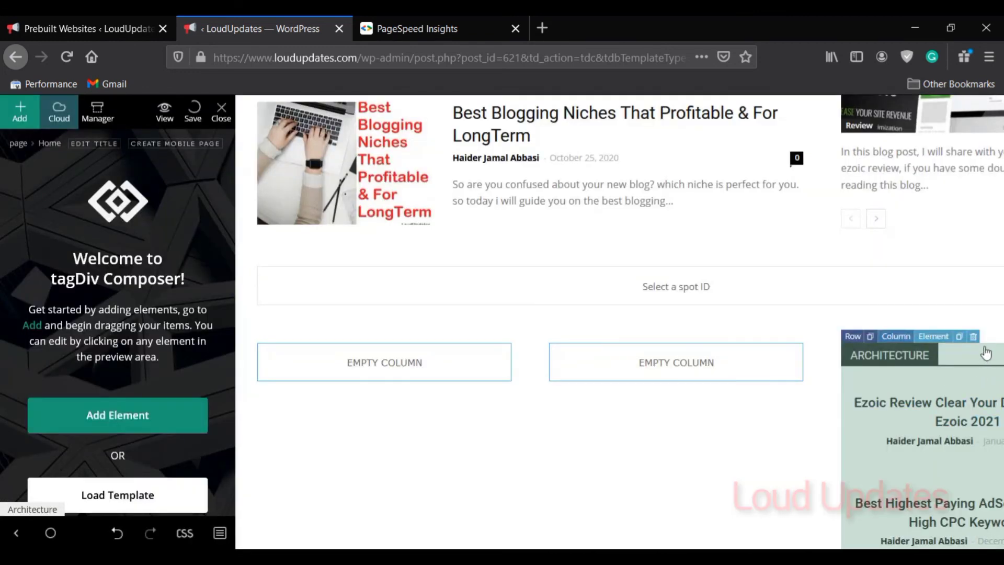
left_click(973, 336)
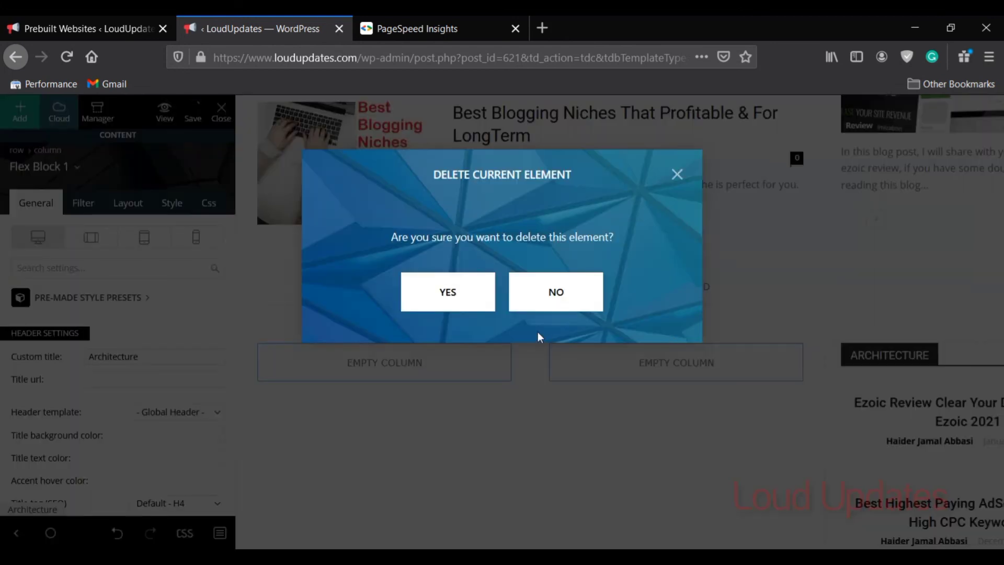
left_click(481, 305)
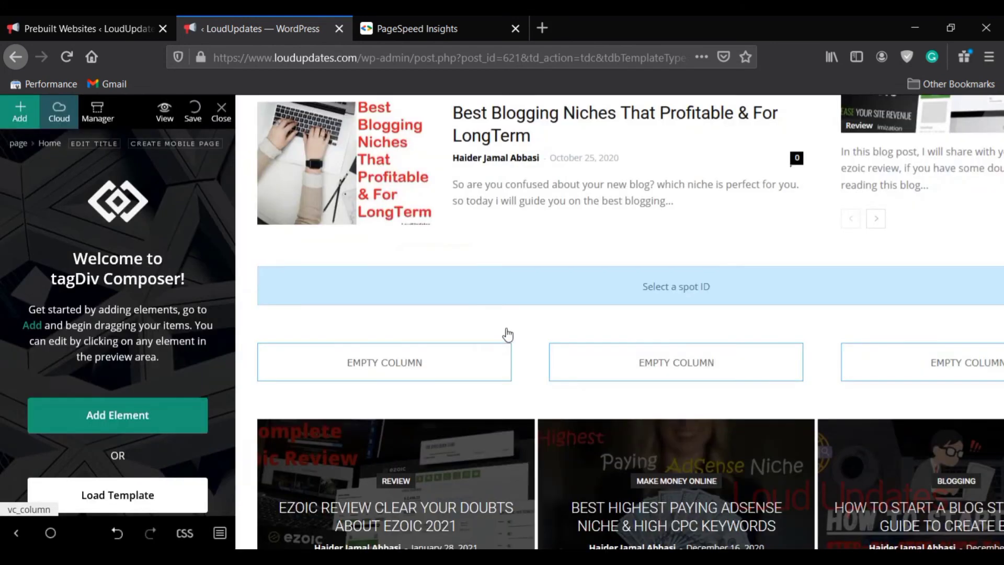
scroll(507, 335, "down", 5)
Step: Switch to the Newspaper Prebuilt Websites page and look through the available demos and the uninstall option for the installed demo
left_click(38, 21)
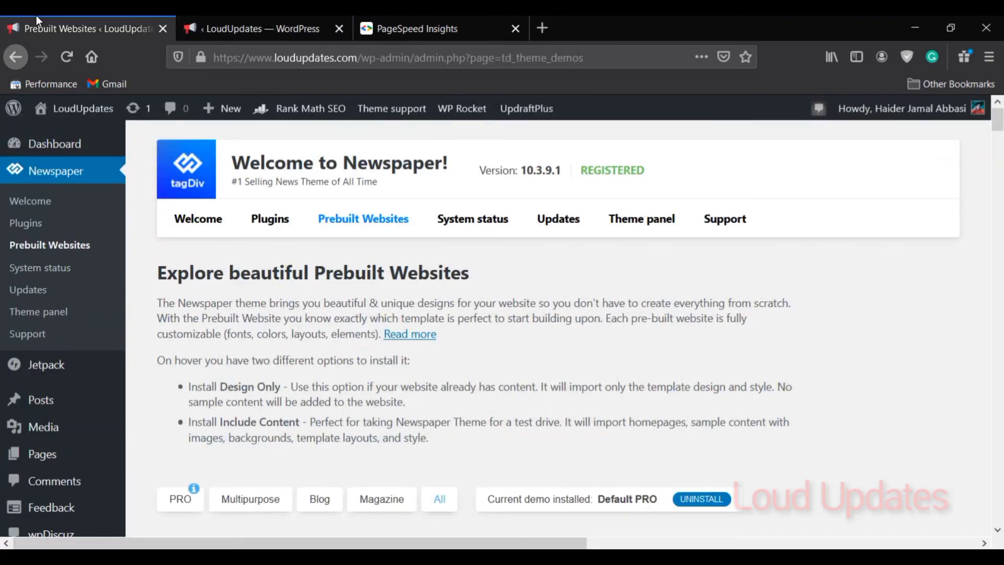
scroll(812, 282, "down", 6)
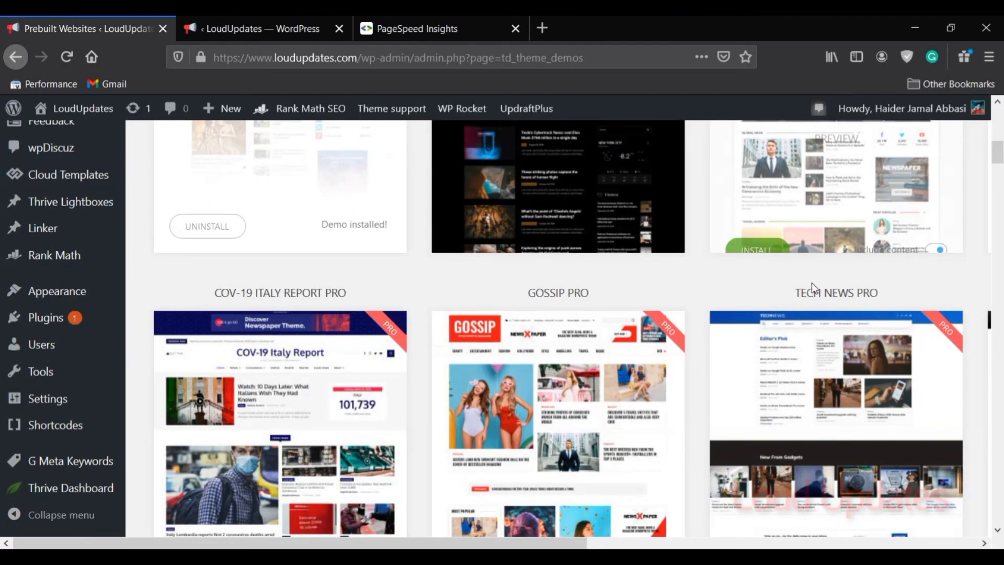
scroll(811, 282, "down", 15)
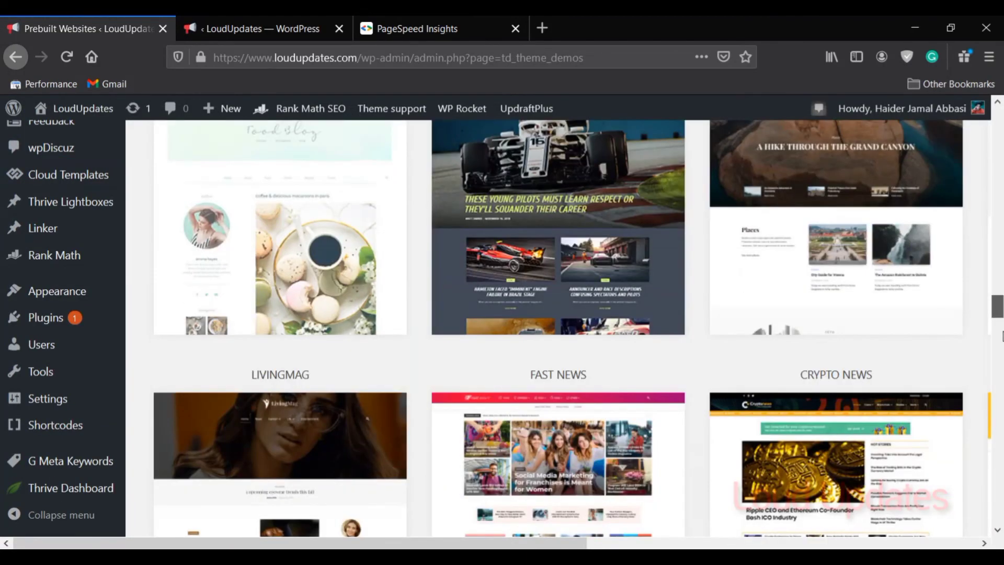
scroll(559, 328, "down", 10)
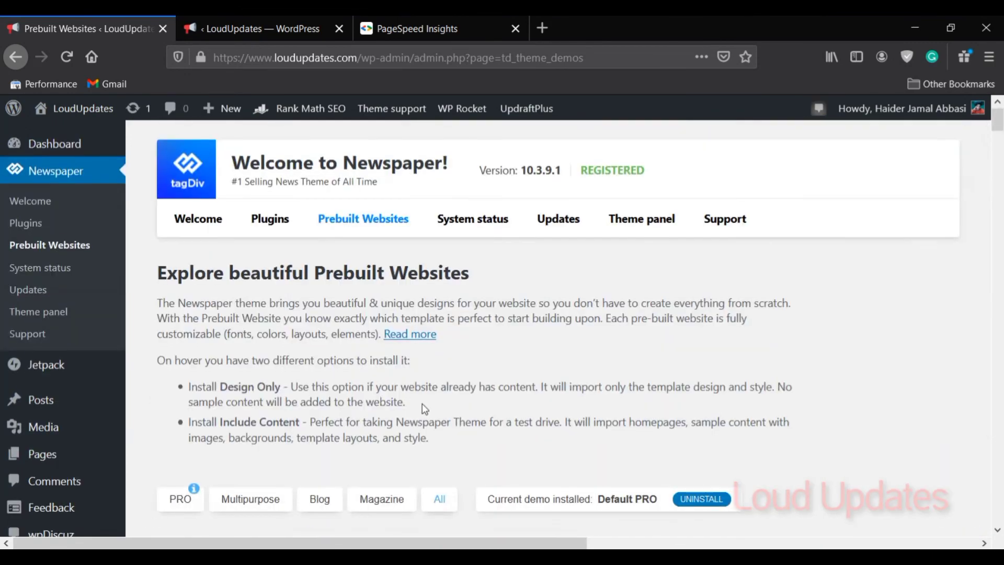
scroll(422, 403, "down", 3)
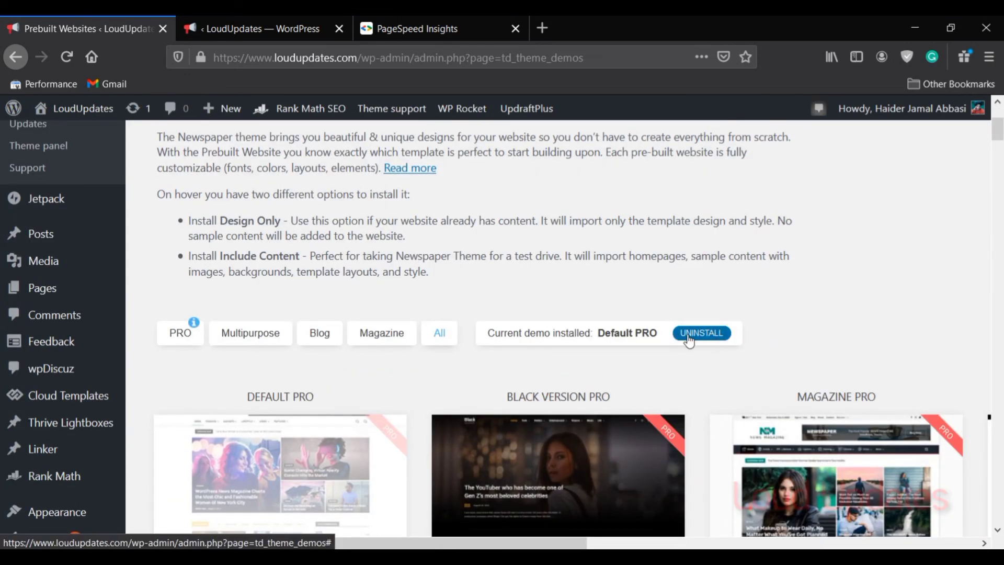
scroll(689, 341, "down", 15)
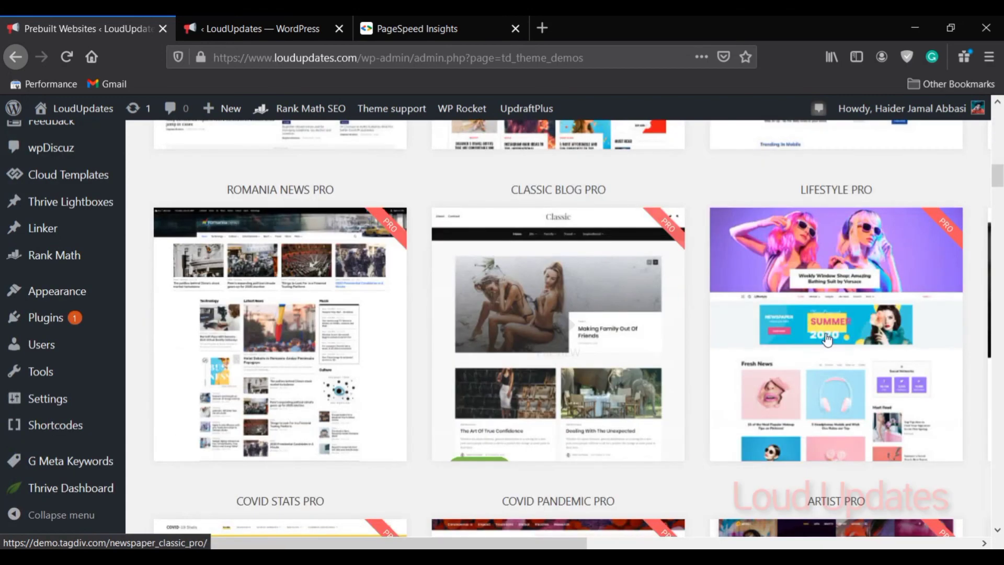
Step: Return to the homepage in tagDiv Composer and look through the list of elements that can be added, including header and extended shortcodes
left_click(256, 29)
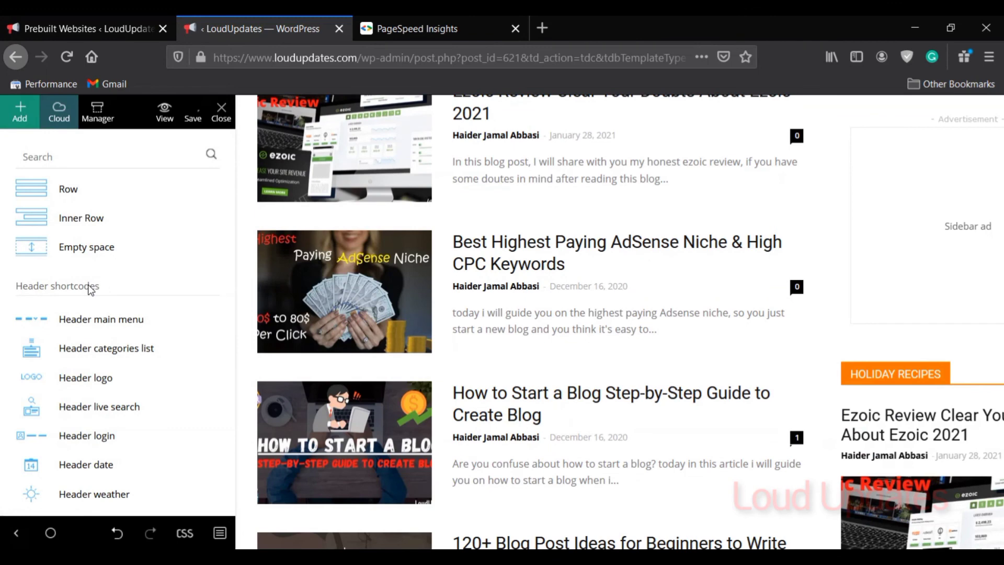
scroll(67, 356, "down", 15)
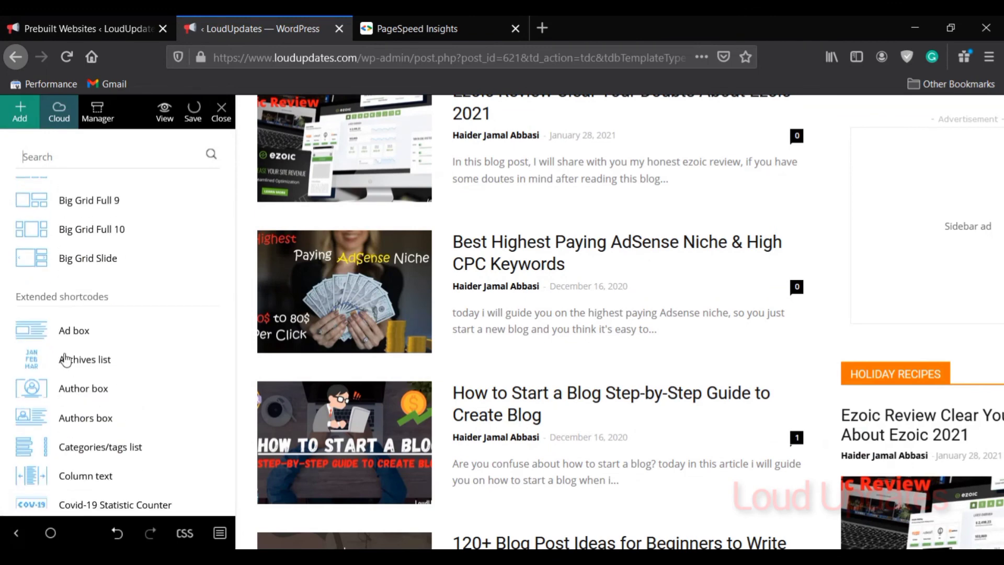
scroll(65, 359, "down", 10)
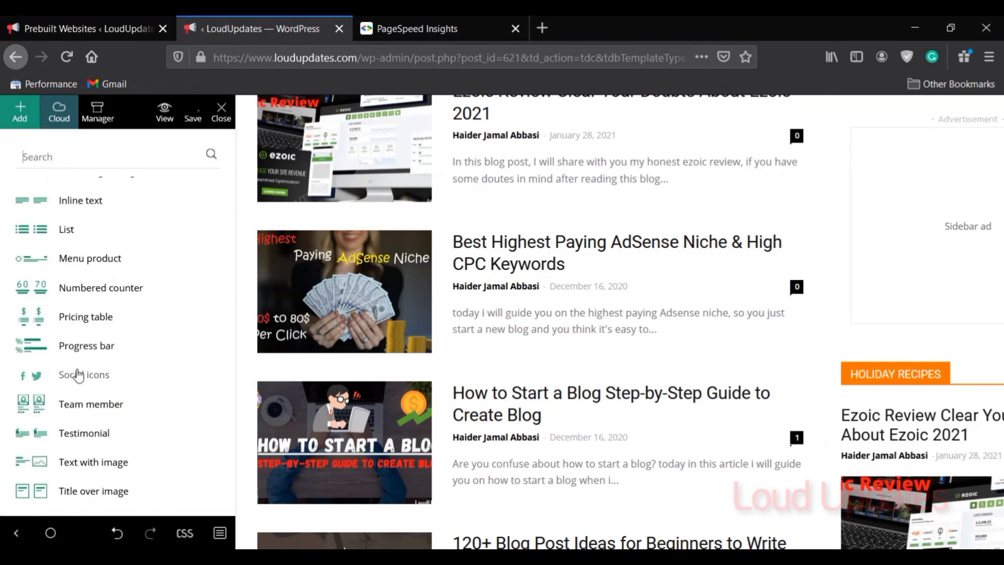
scroll(208, 333, "down", 15)
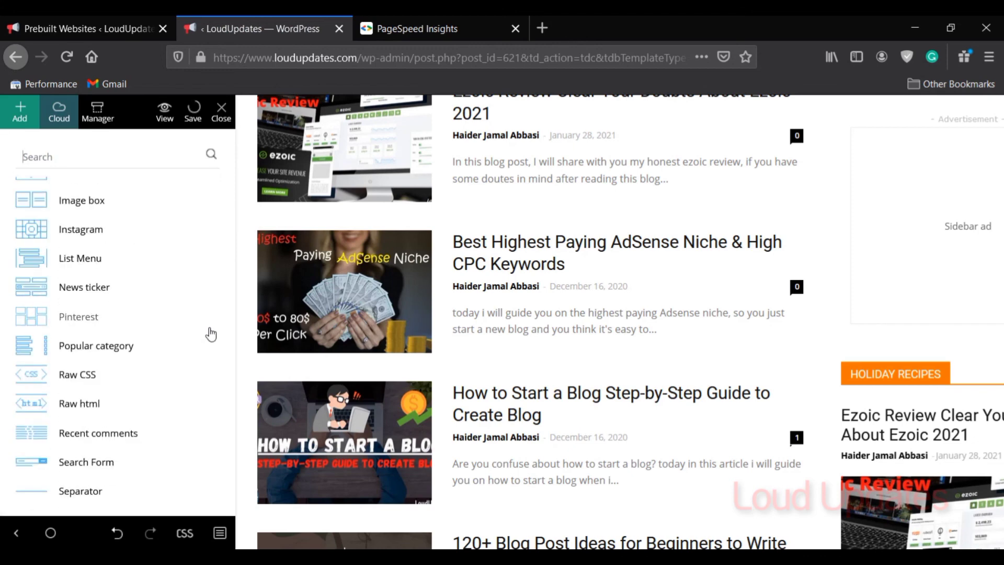
scroll(211, 334, "up", 20)
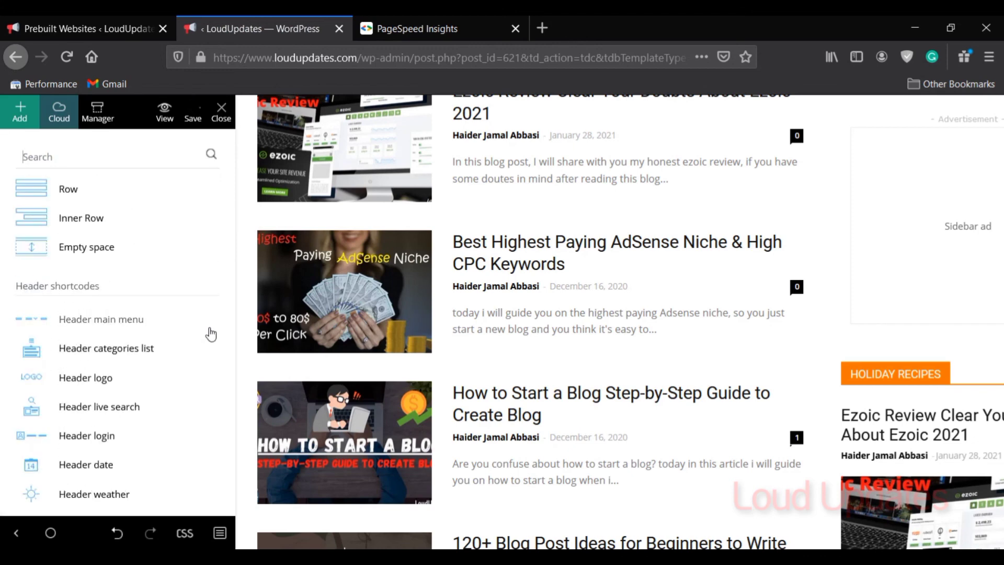